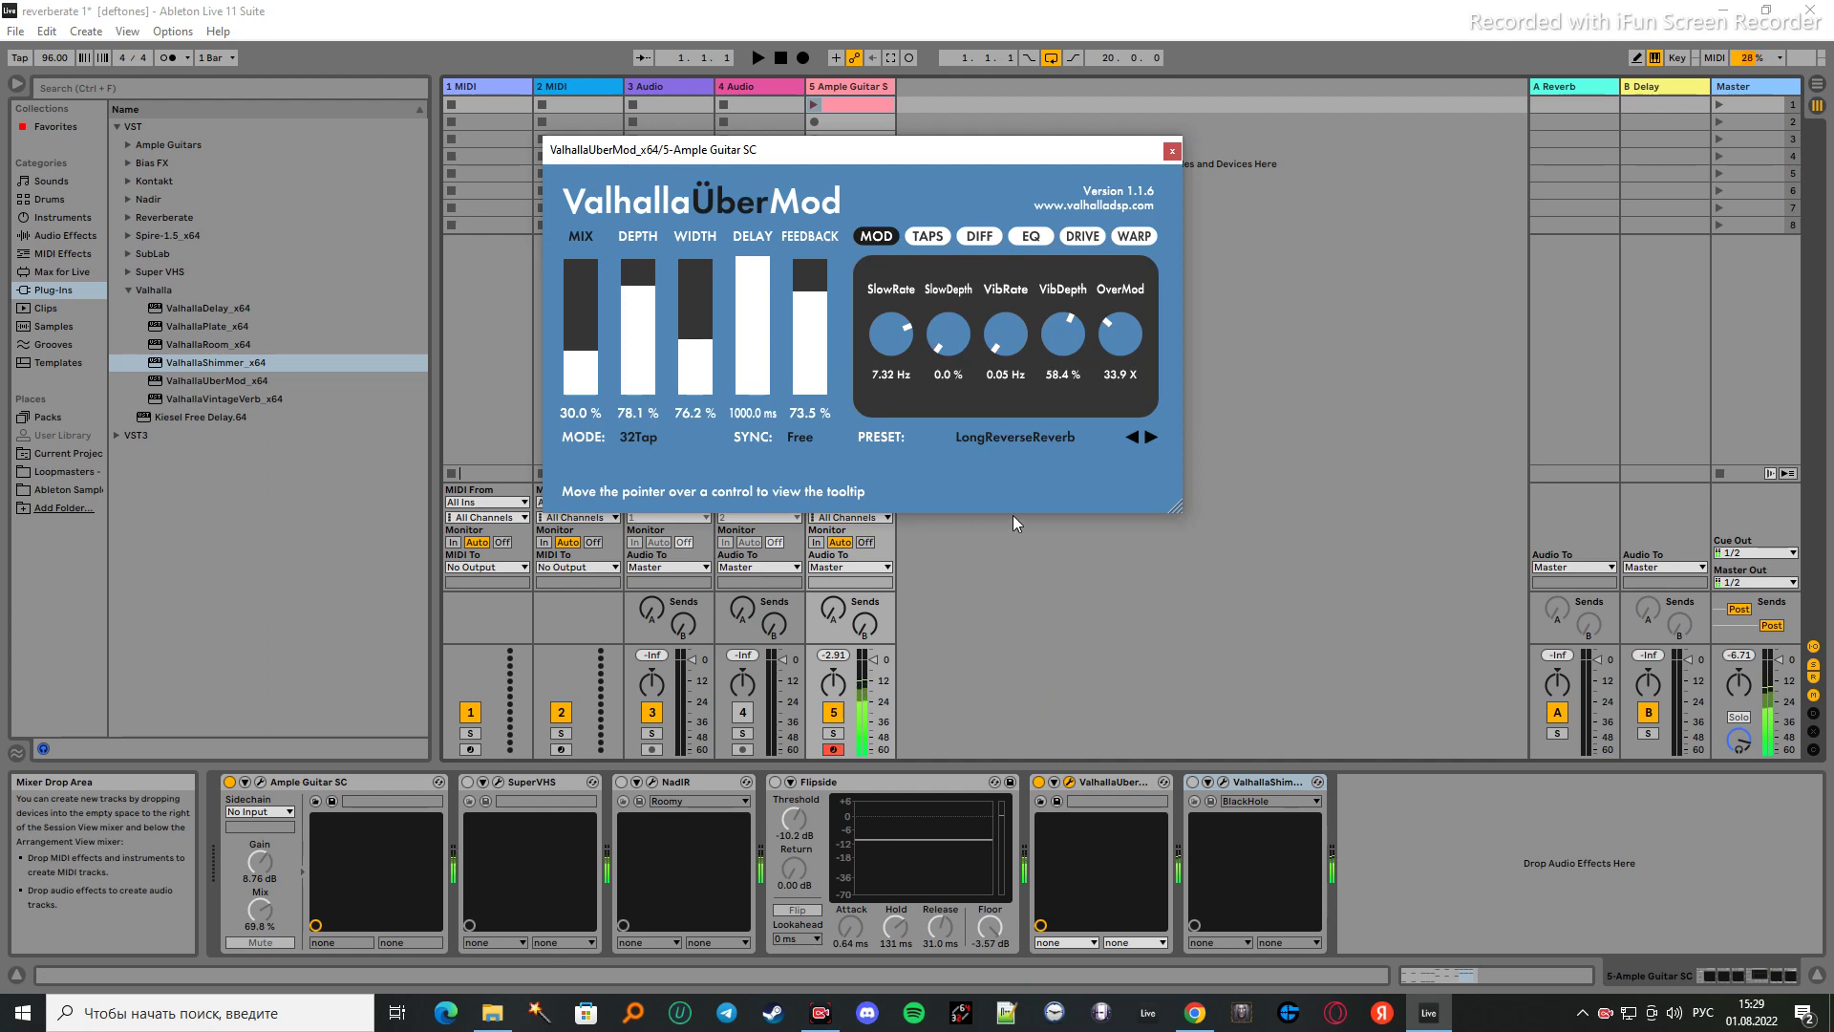
- Switch to the Arrangement View and add a separate automation lane for ValhallaShimmer's Device On on track 5
key(Tab)
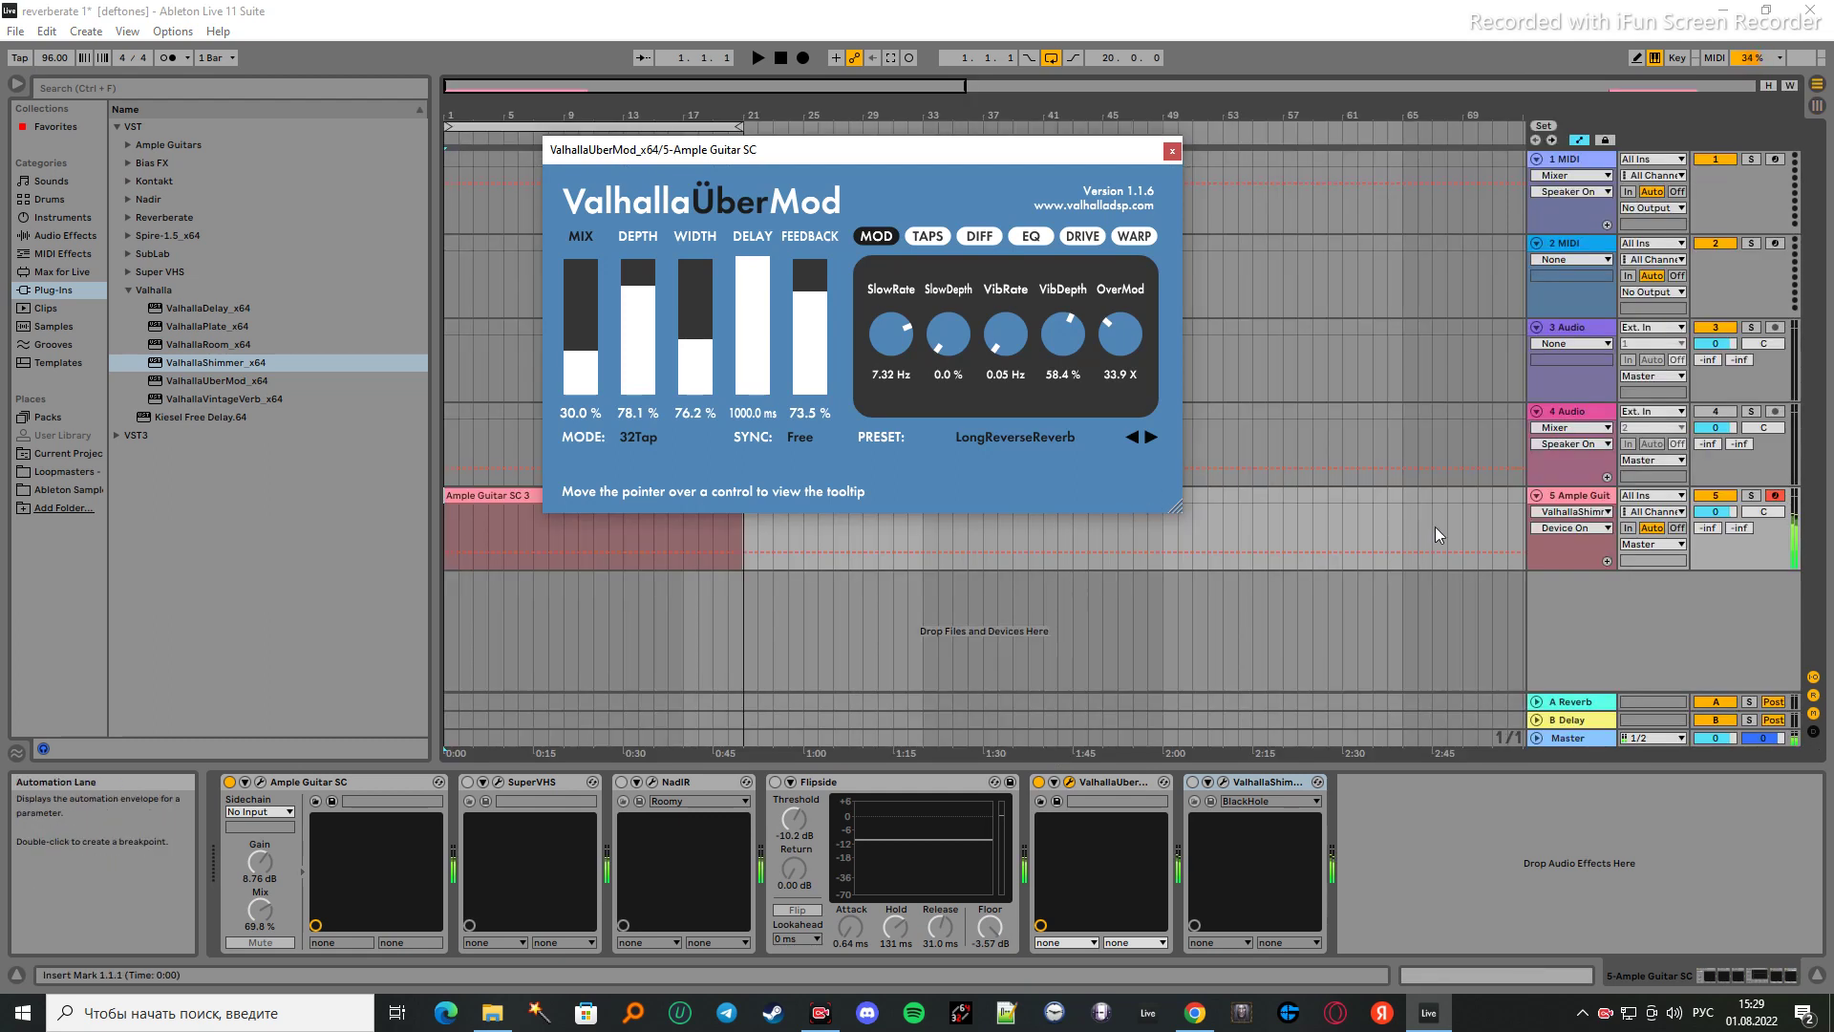
click(1606, 561)
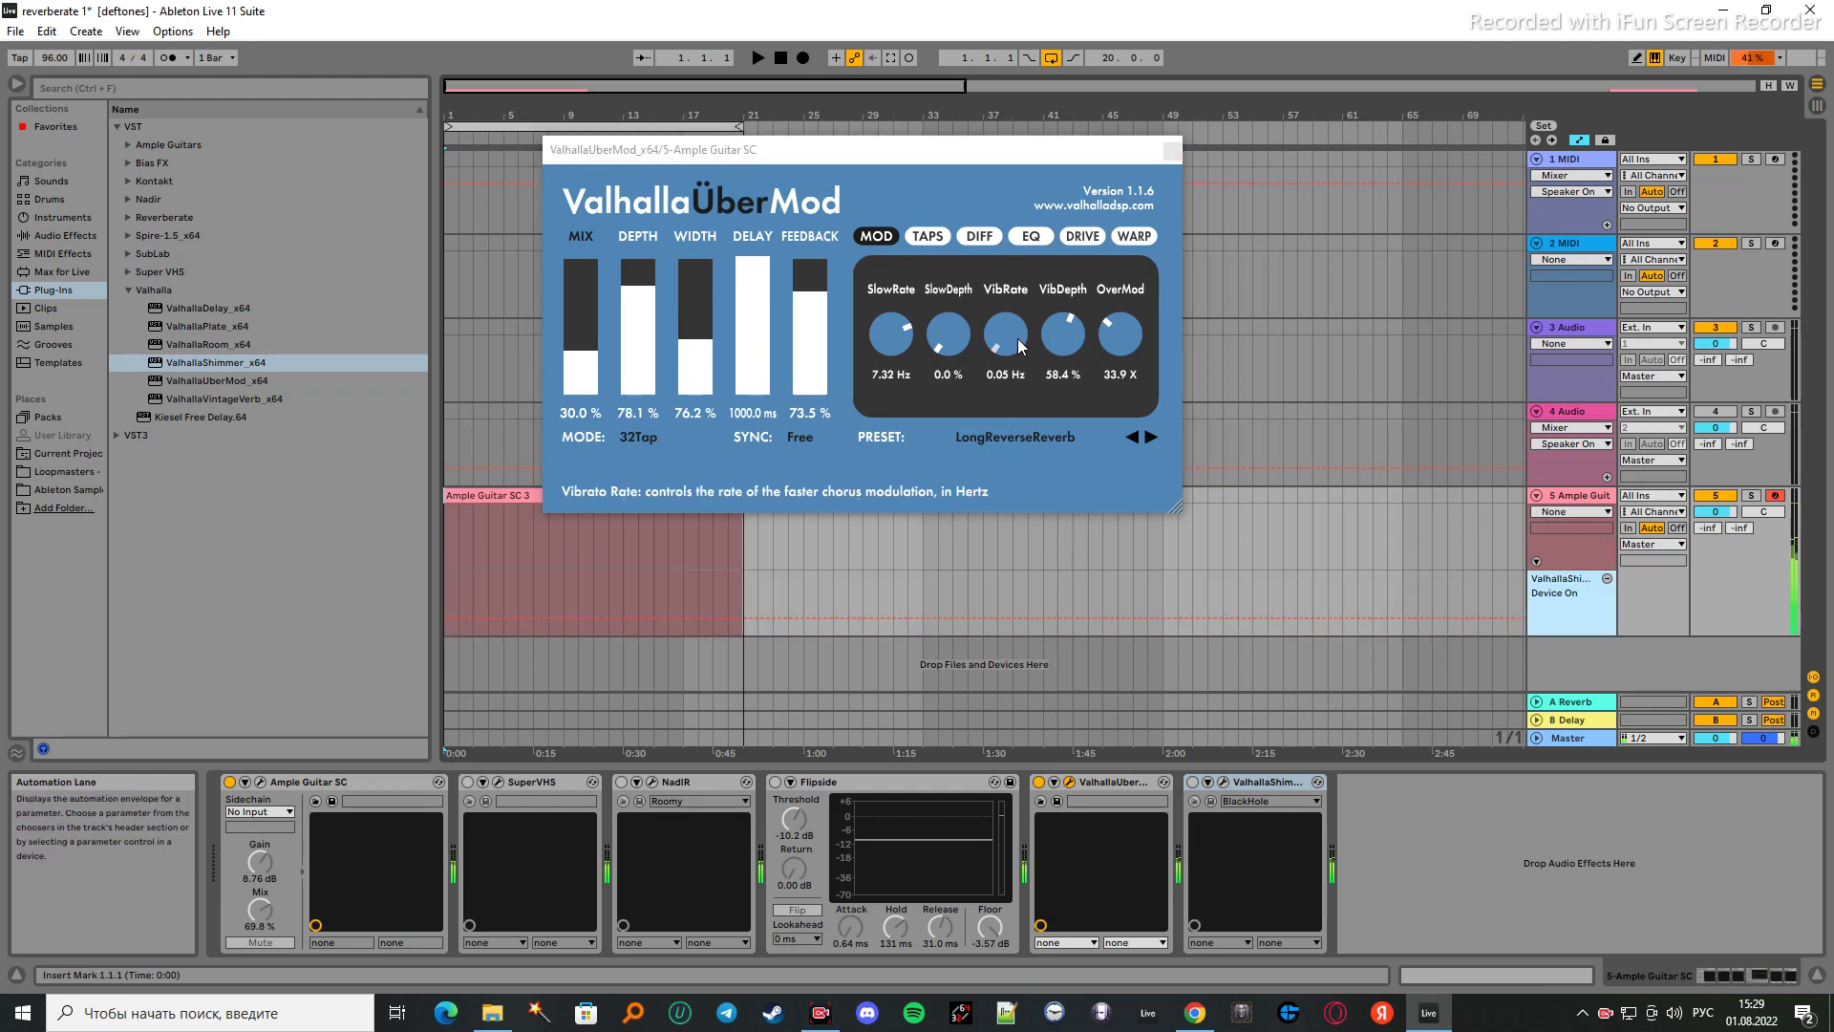
- Unfold ValhallaUberMod's parameters, bring up the VibratoRate automation on track 5 and re-enable it
click(1054, 782)
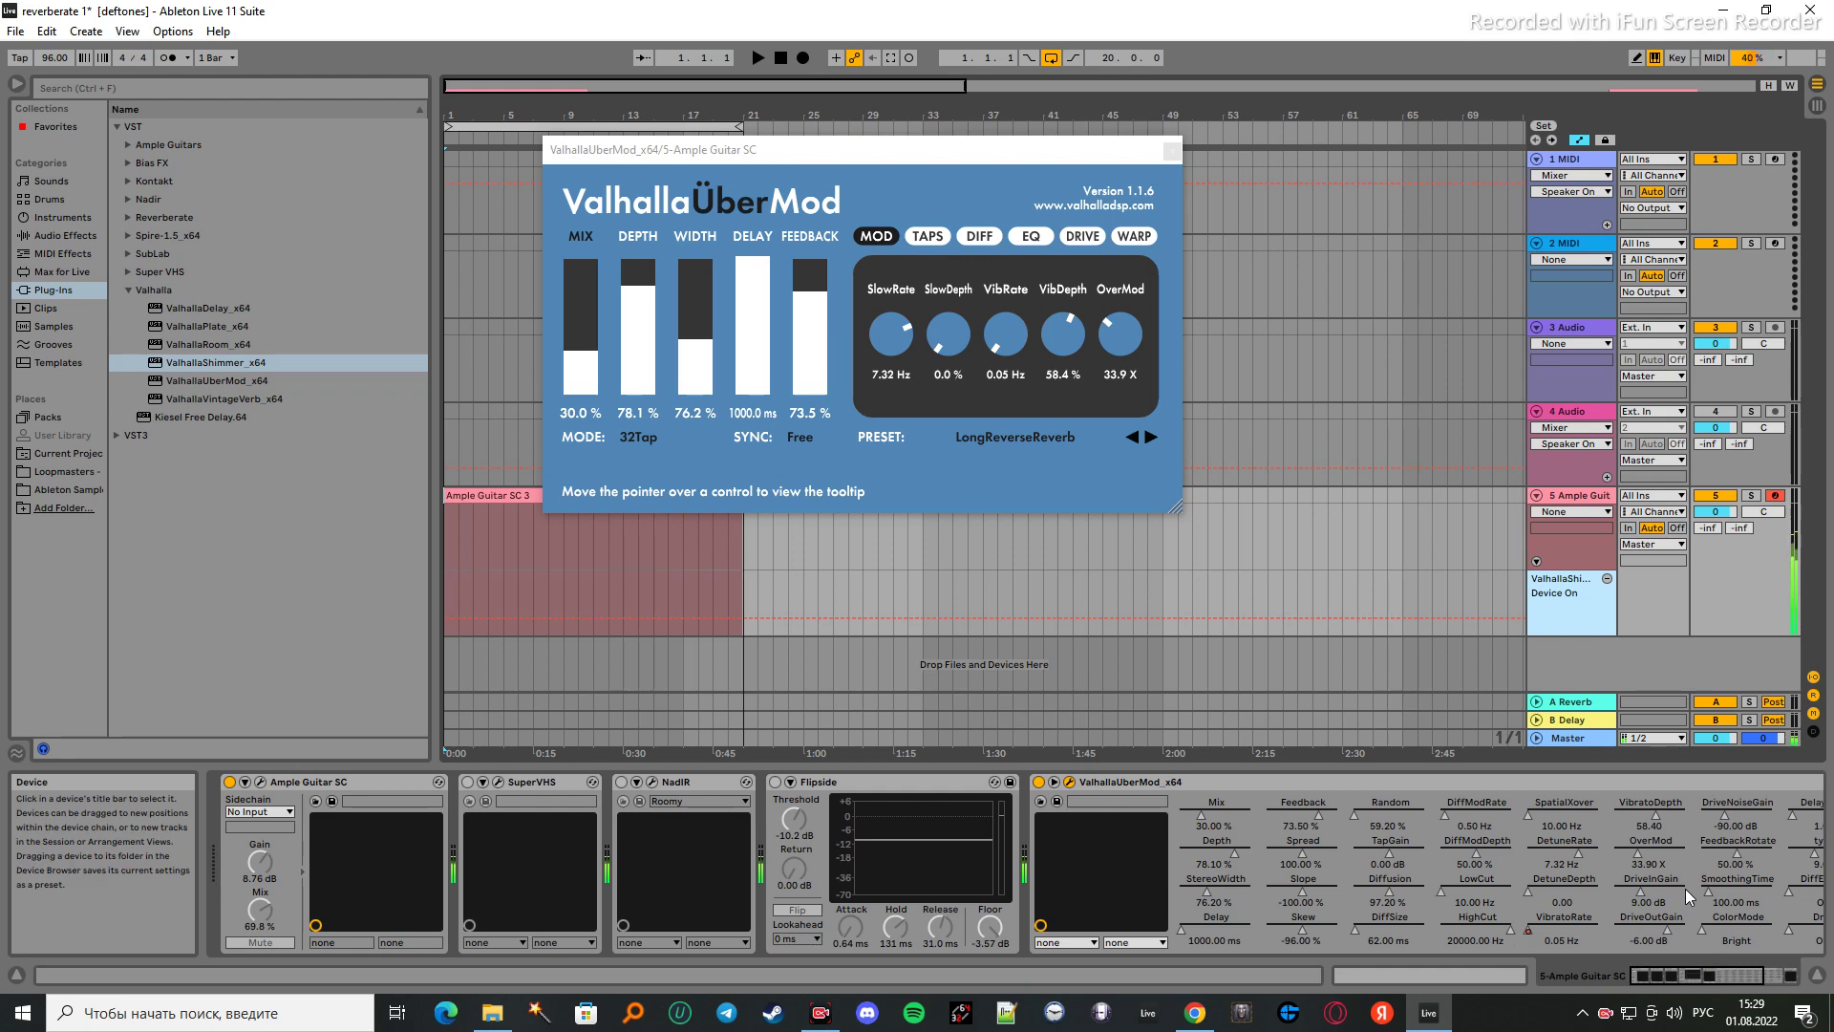
right_click(1790, 896)
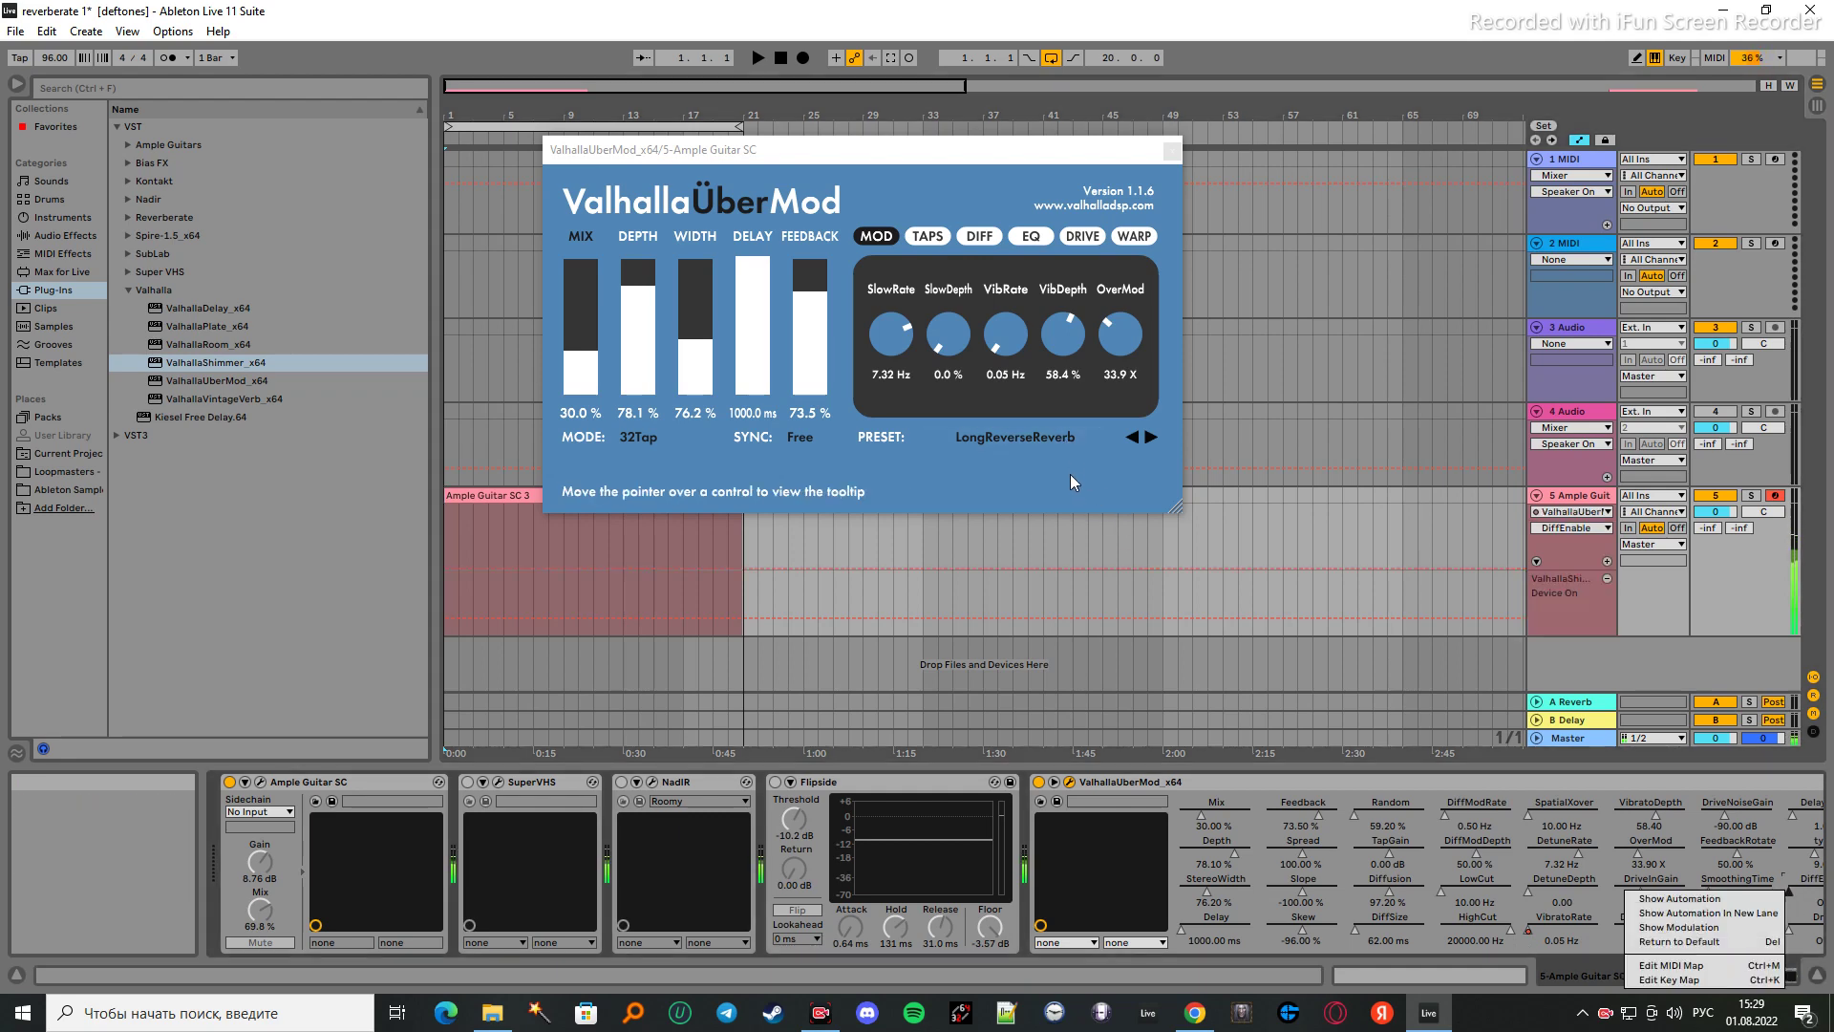
click(1011, 346)
drag(1011, 346, 1018, 399)
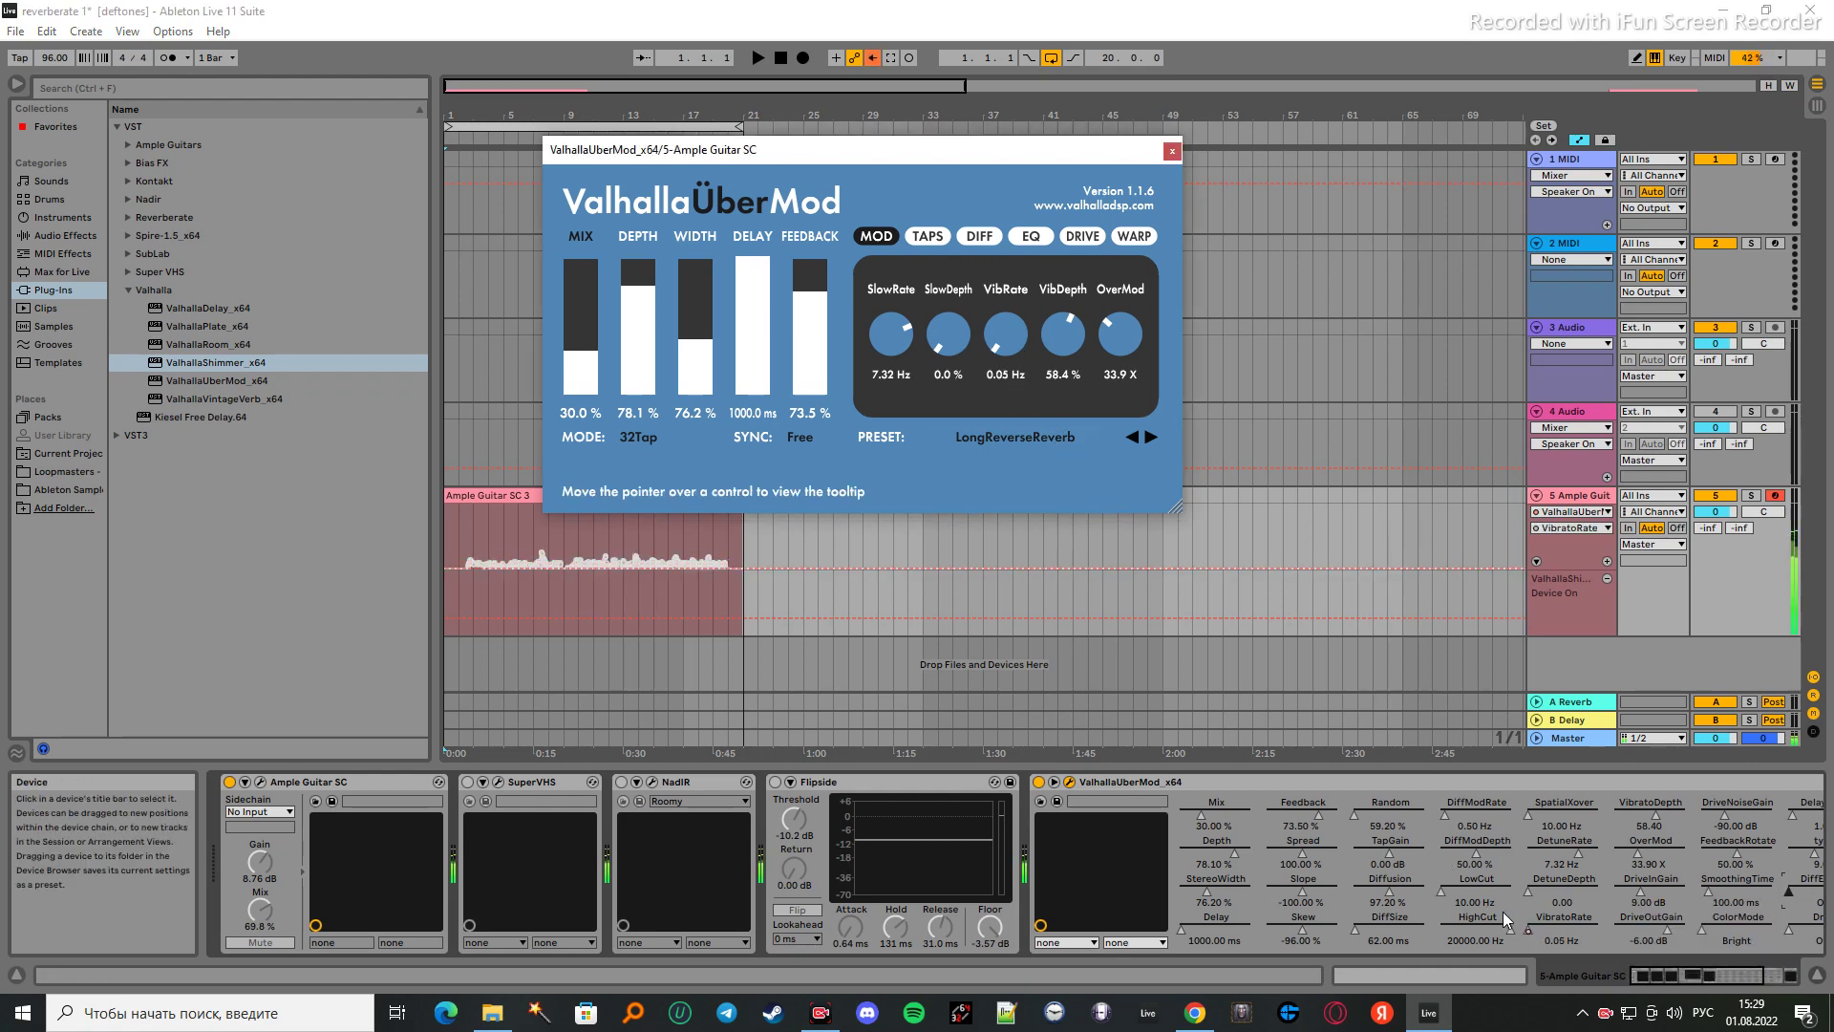
right_click(1533, 934)
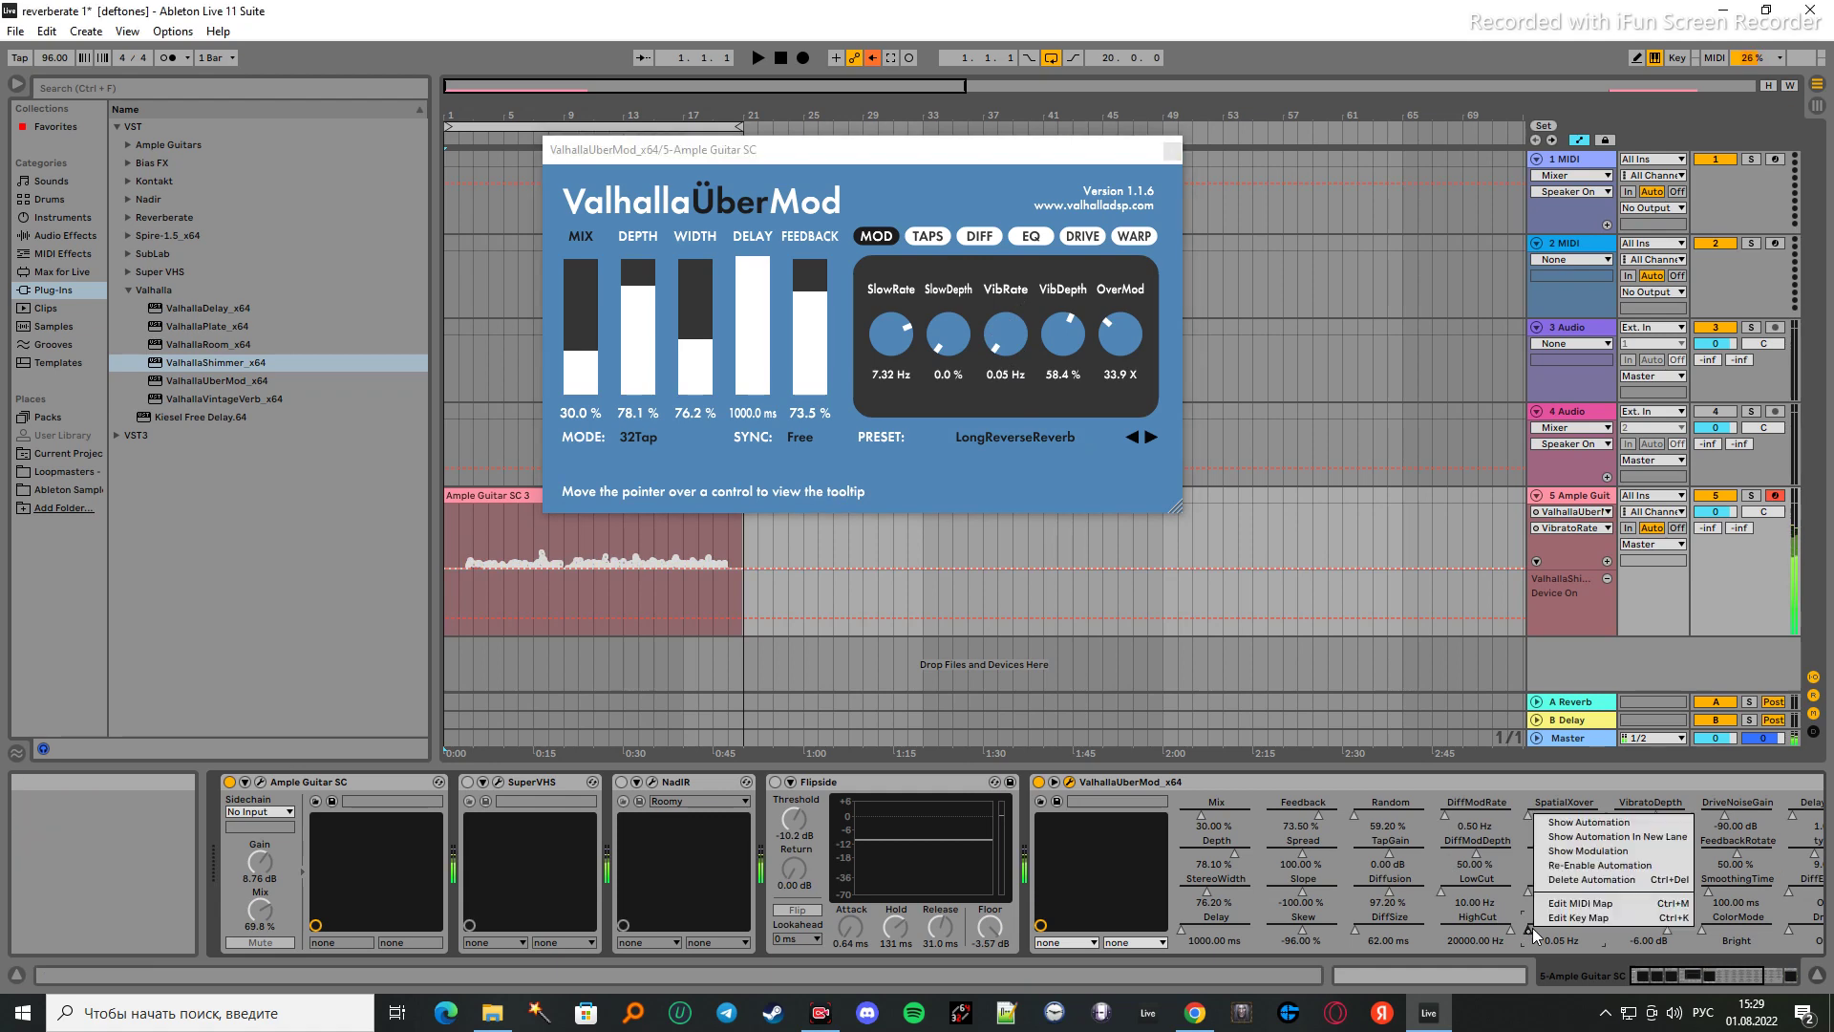
click(1564, 865)
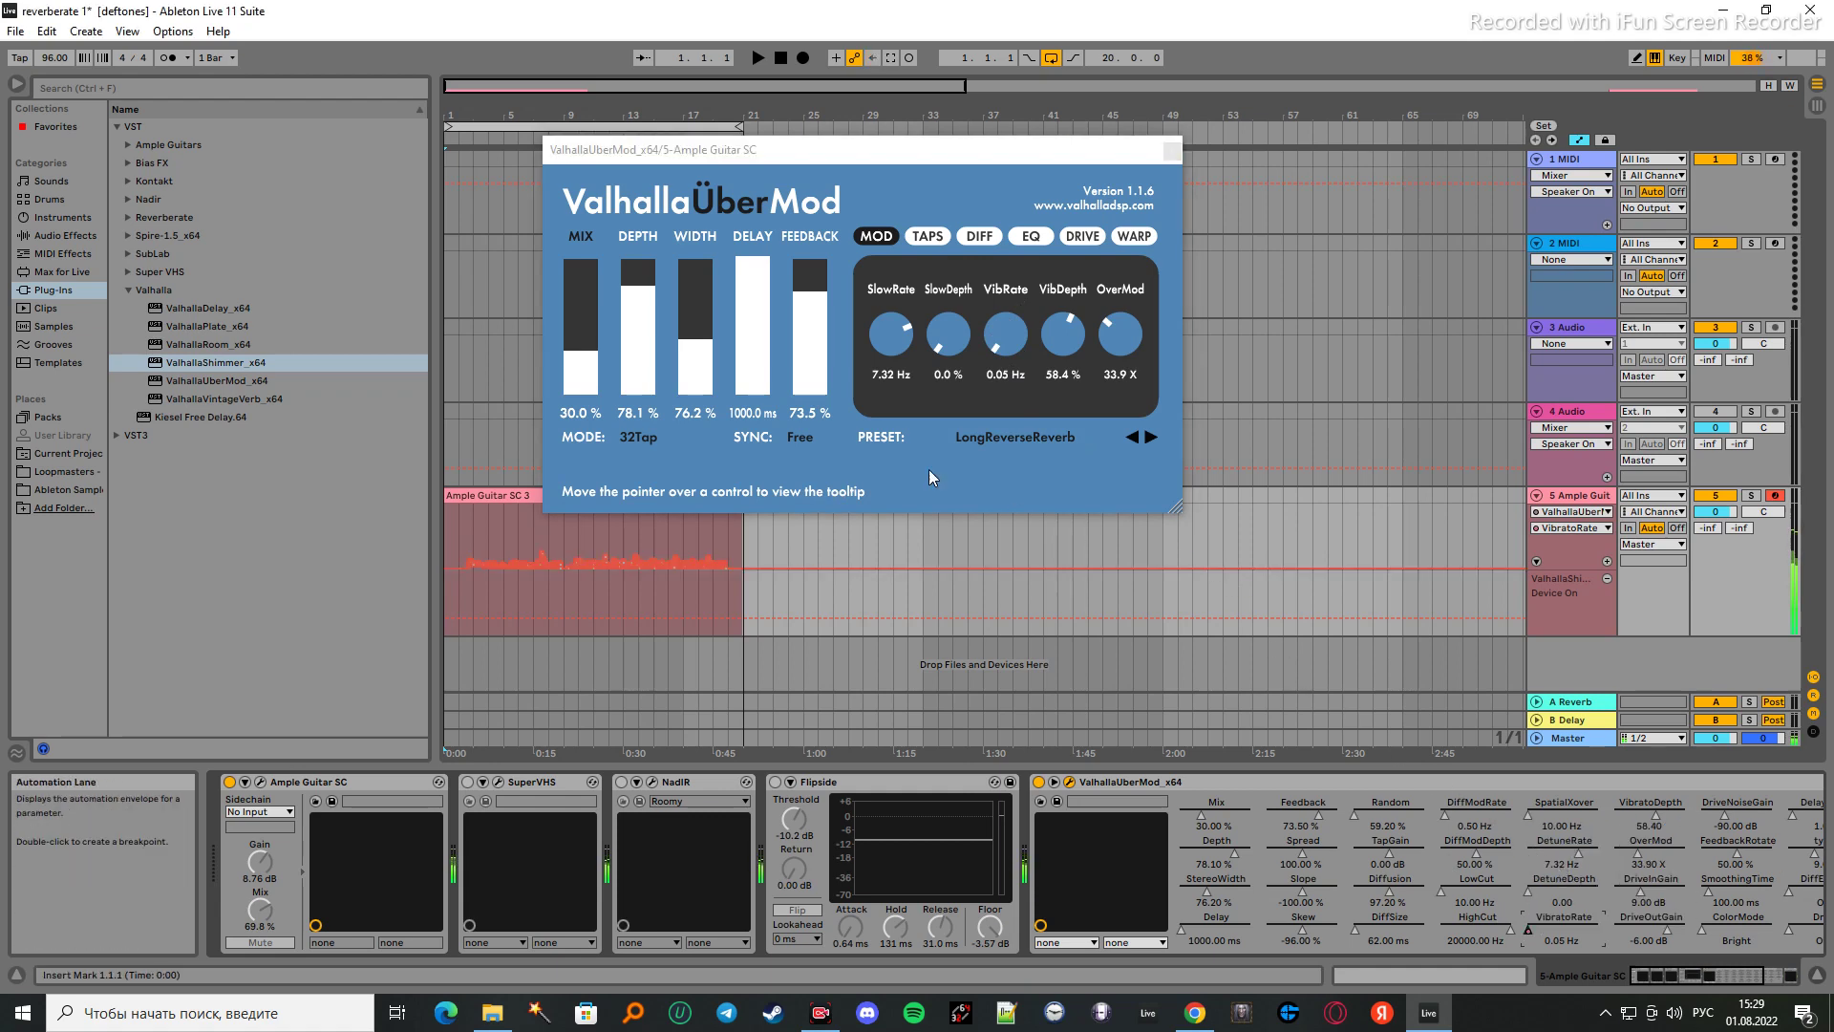
- Start playback of the arrangement and enable both punch-in and punch-out
click(757, 59)
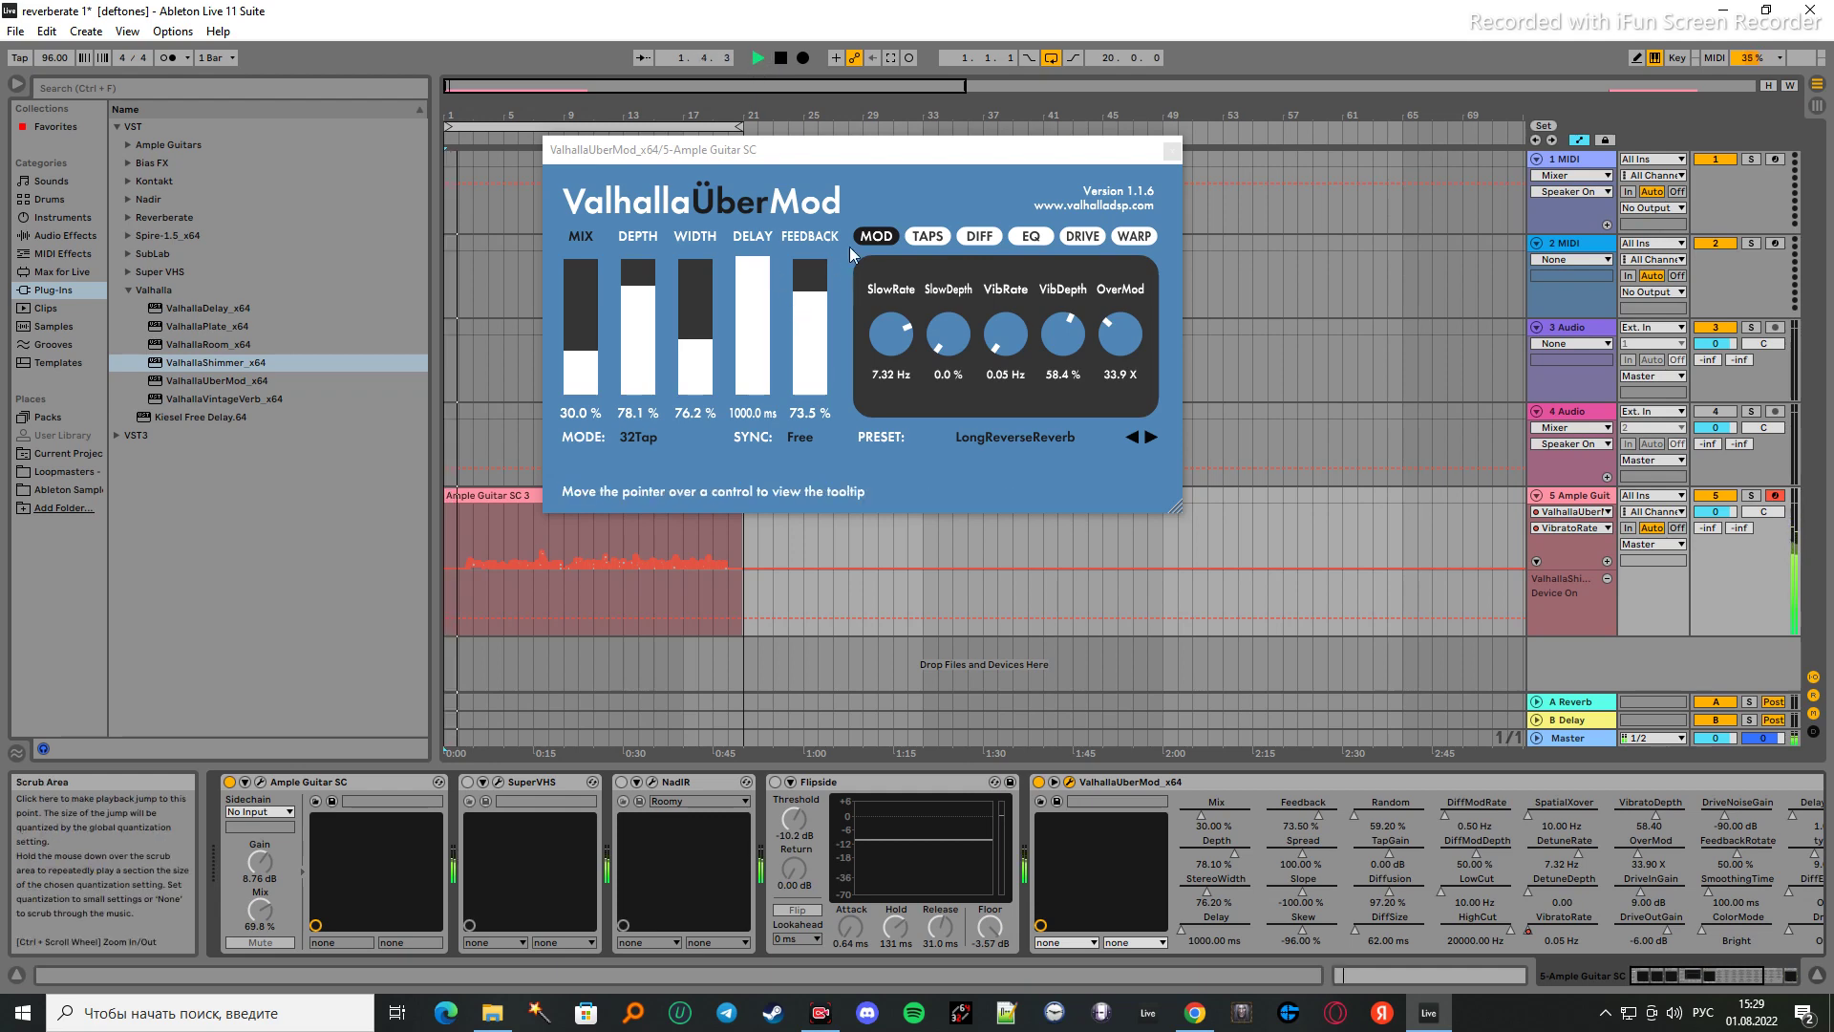
click(1029, 60)
click(1073, 60)
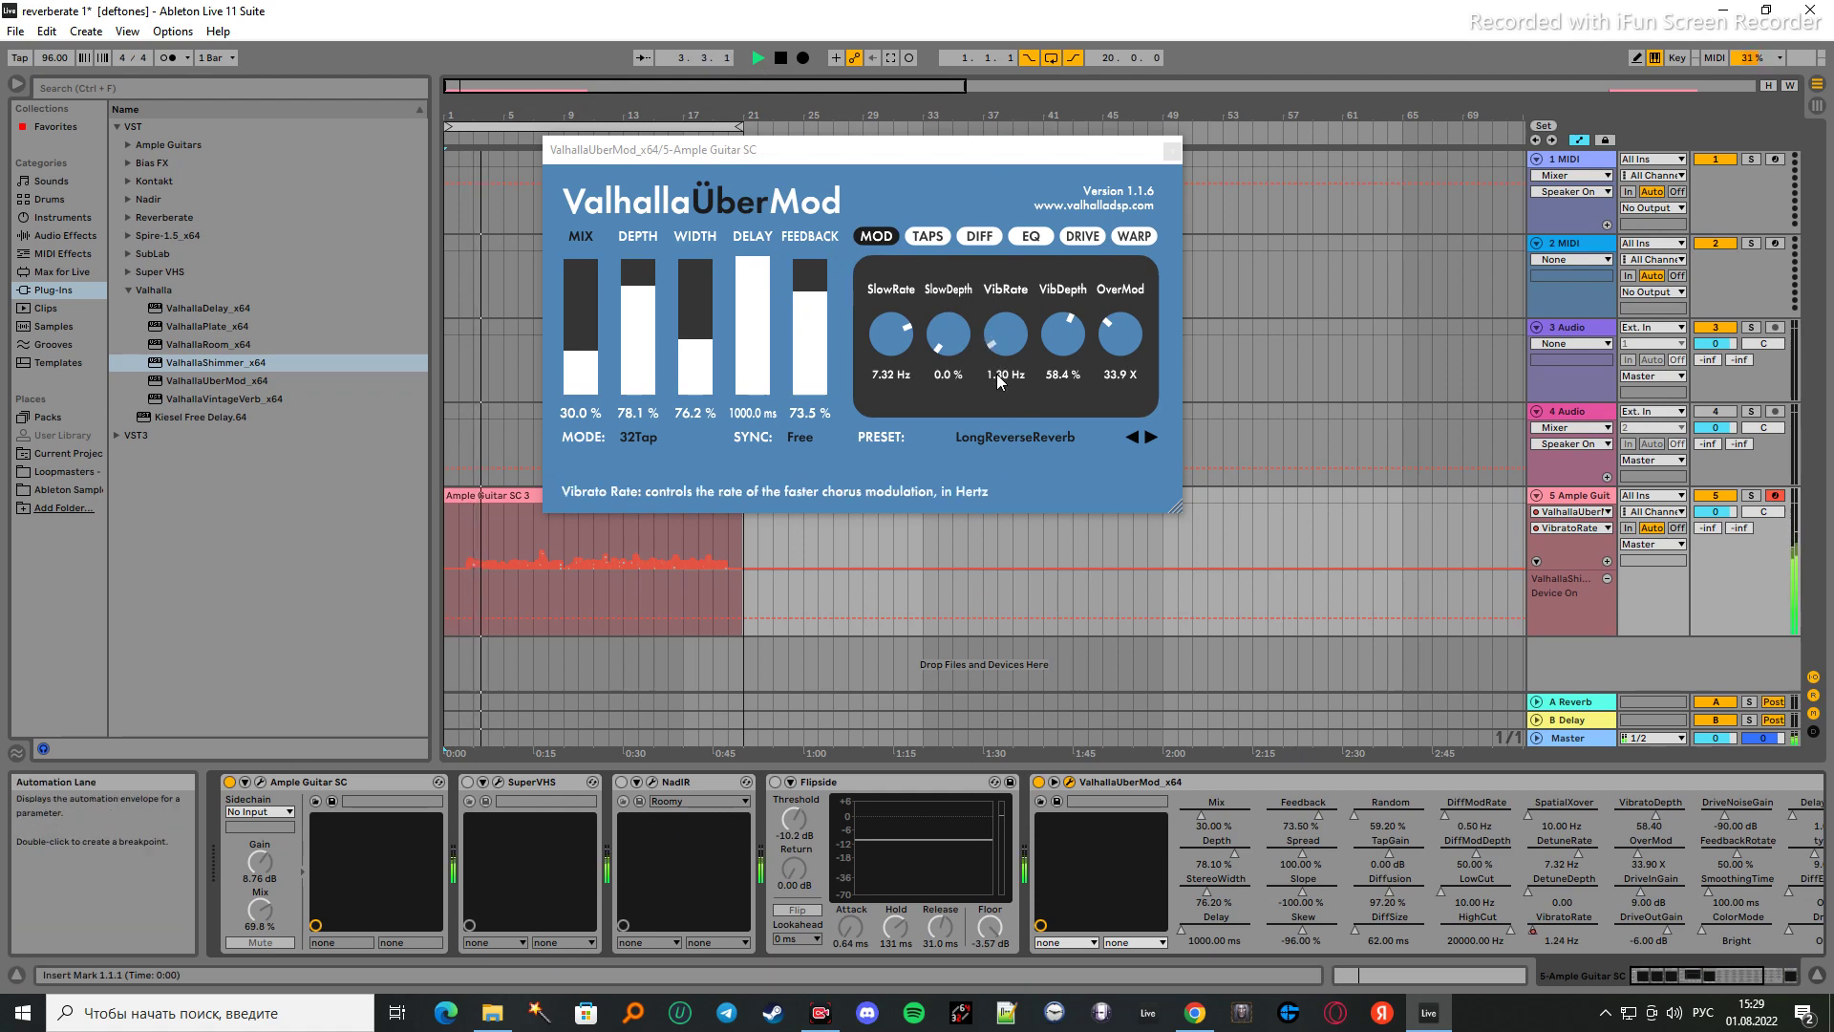
right_click(1559, 922)
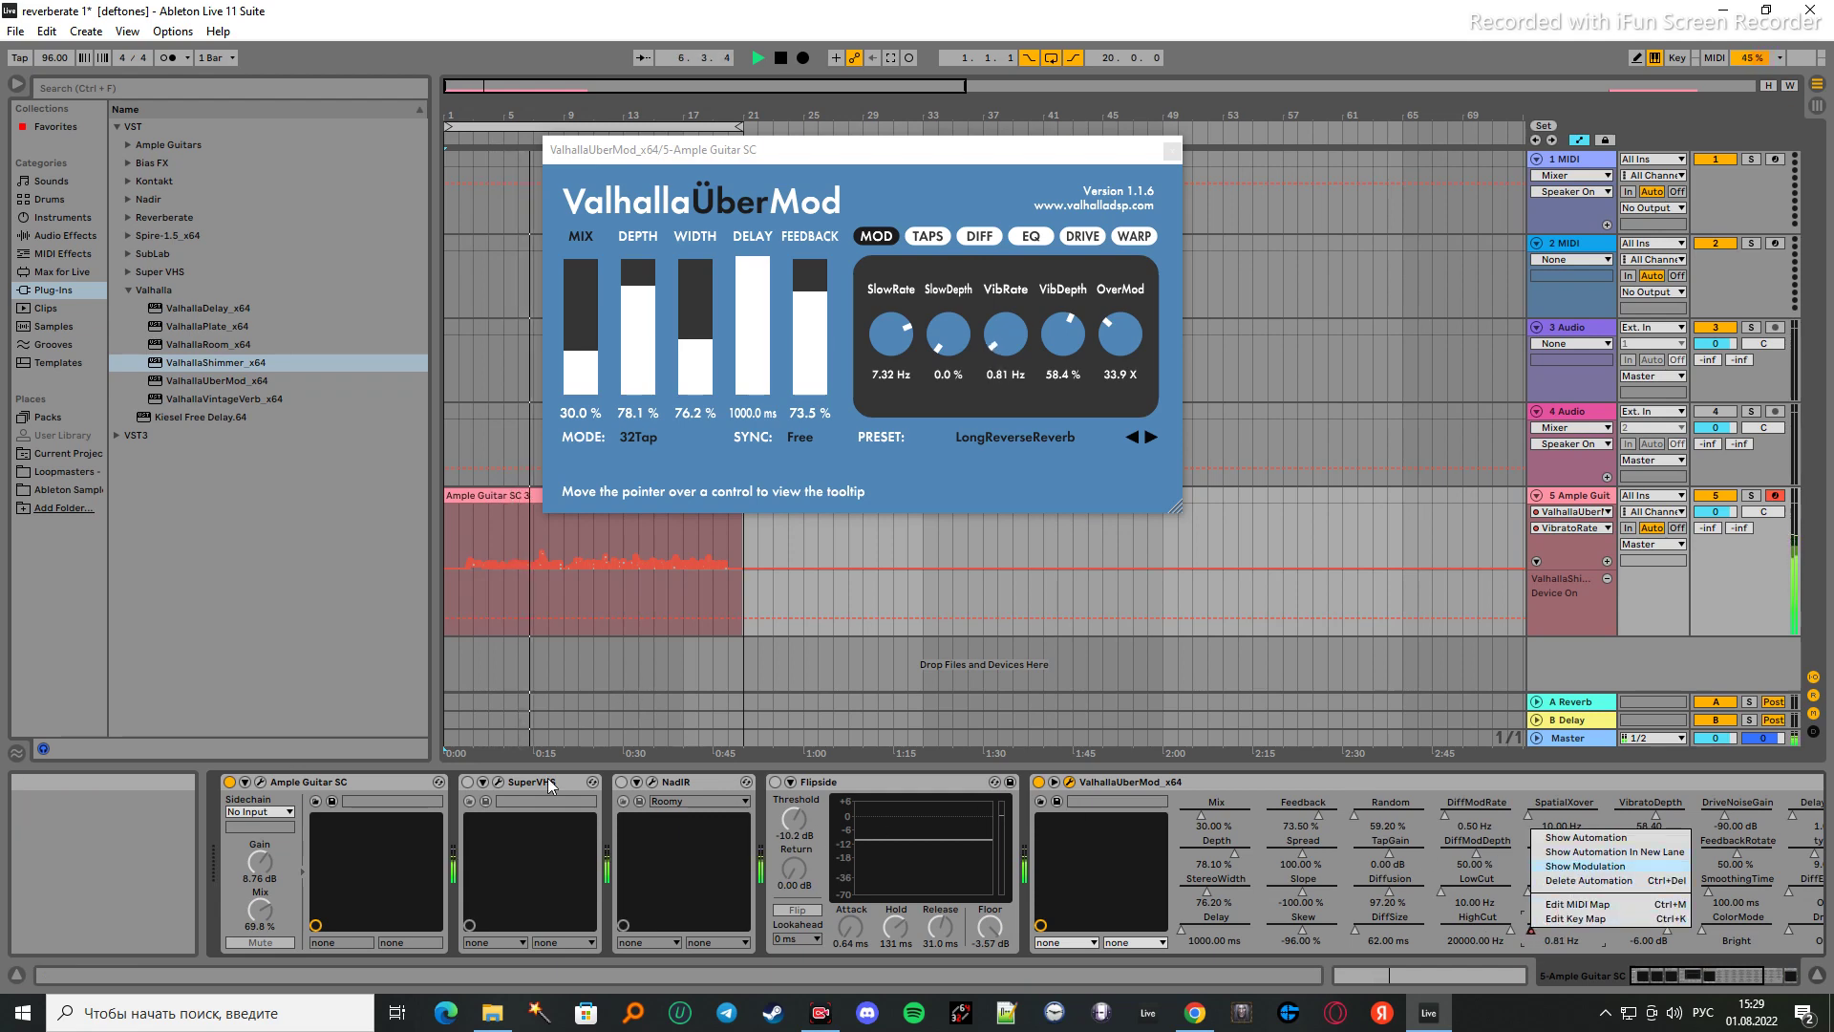
- Open the Ample Guitar SC window and set the root note of chord 24 to A
click(260, 782)
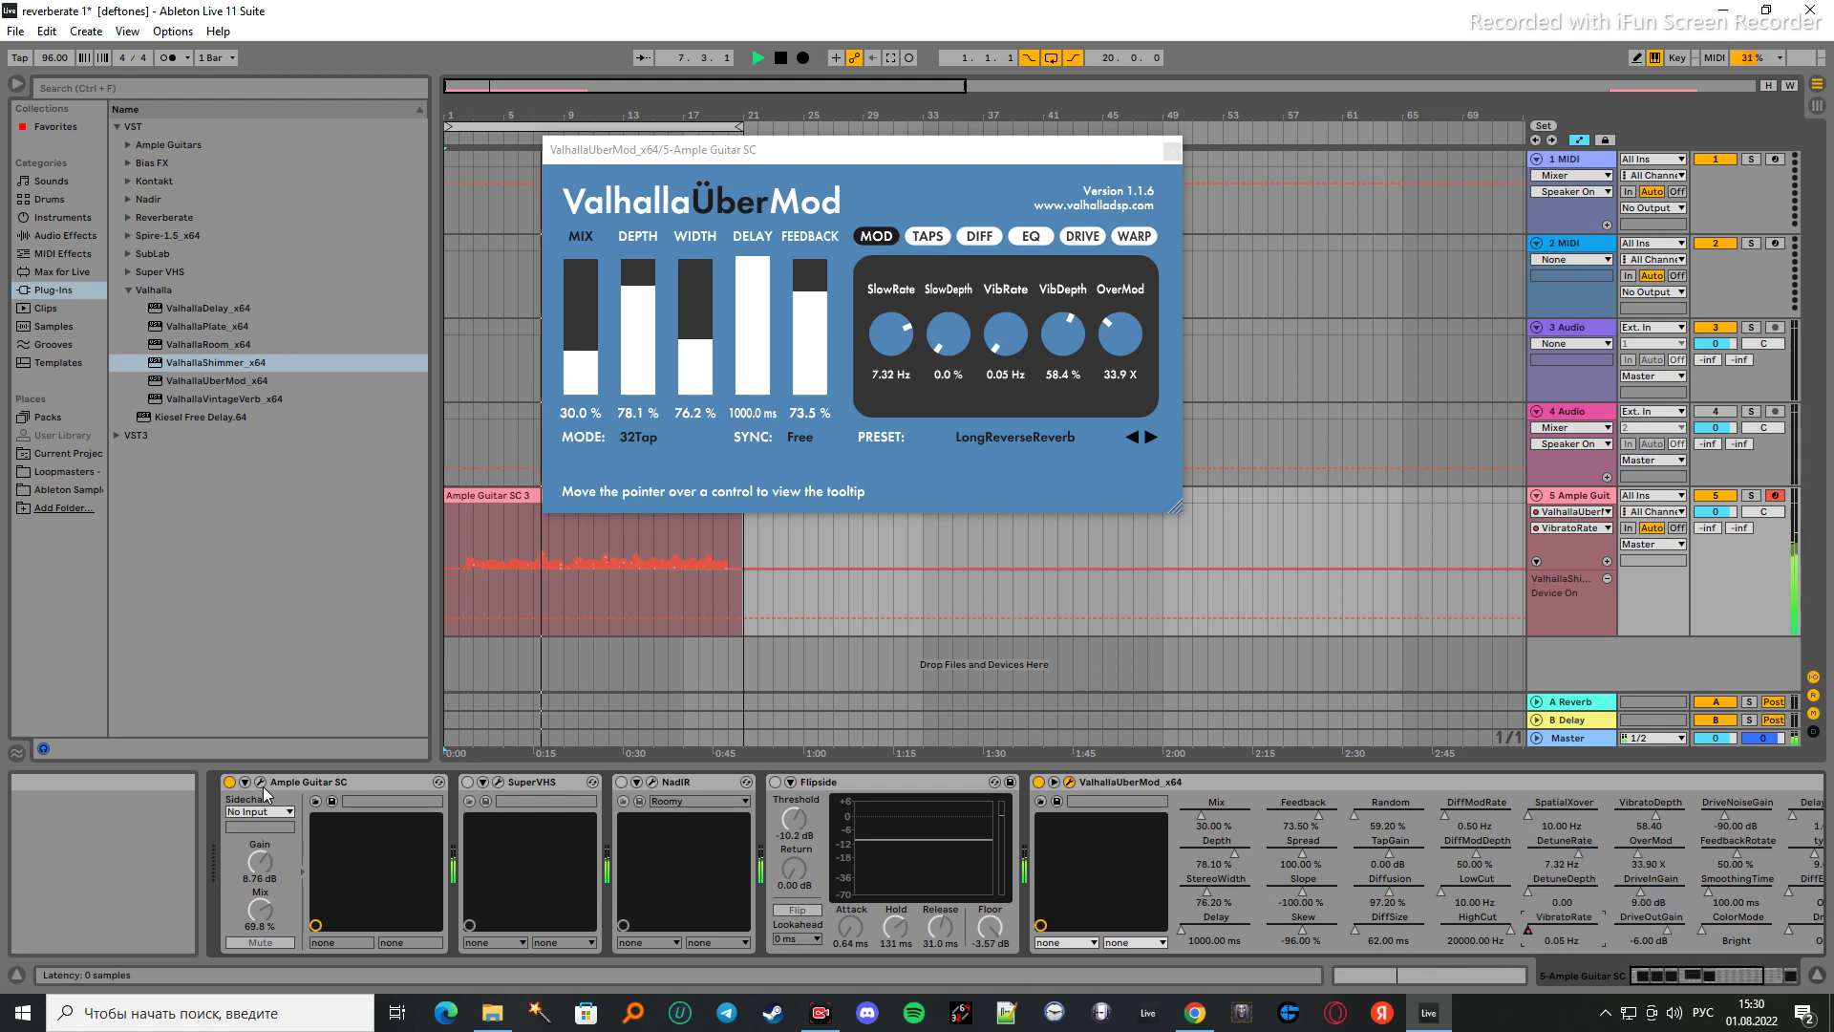
click(261, 782)
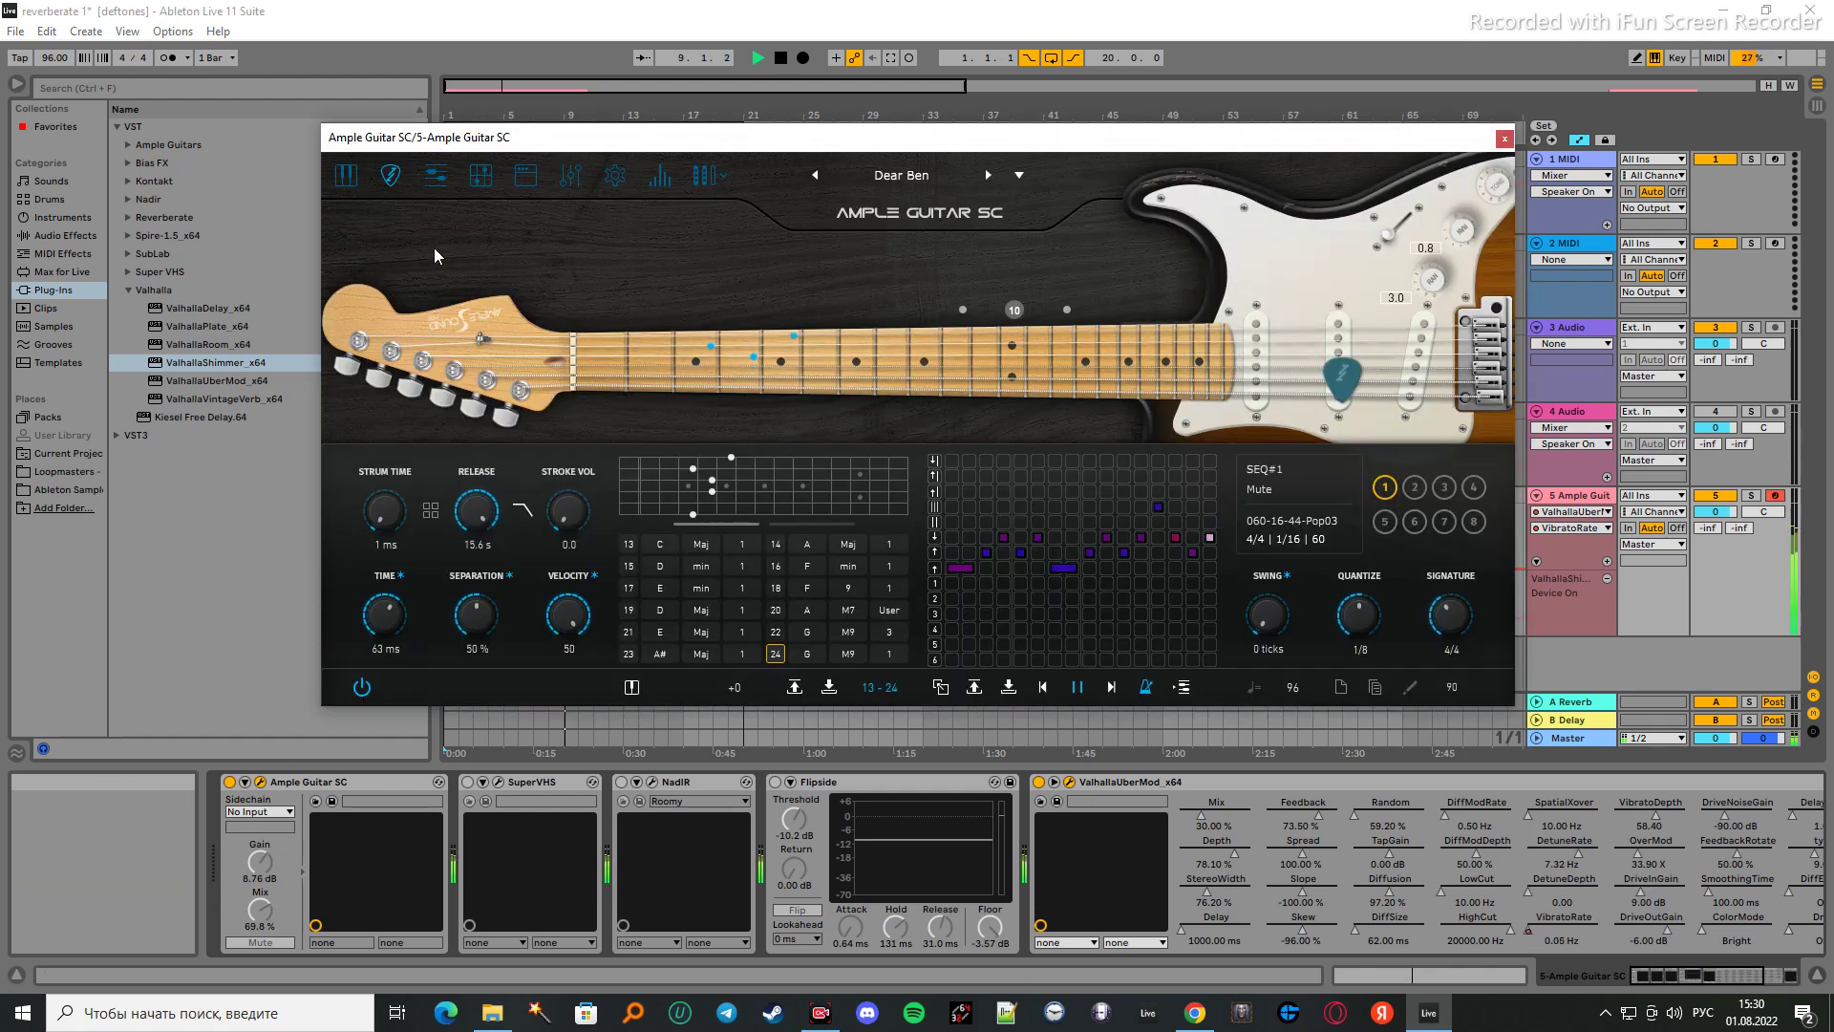
click(810, 654)
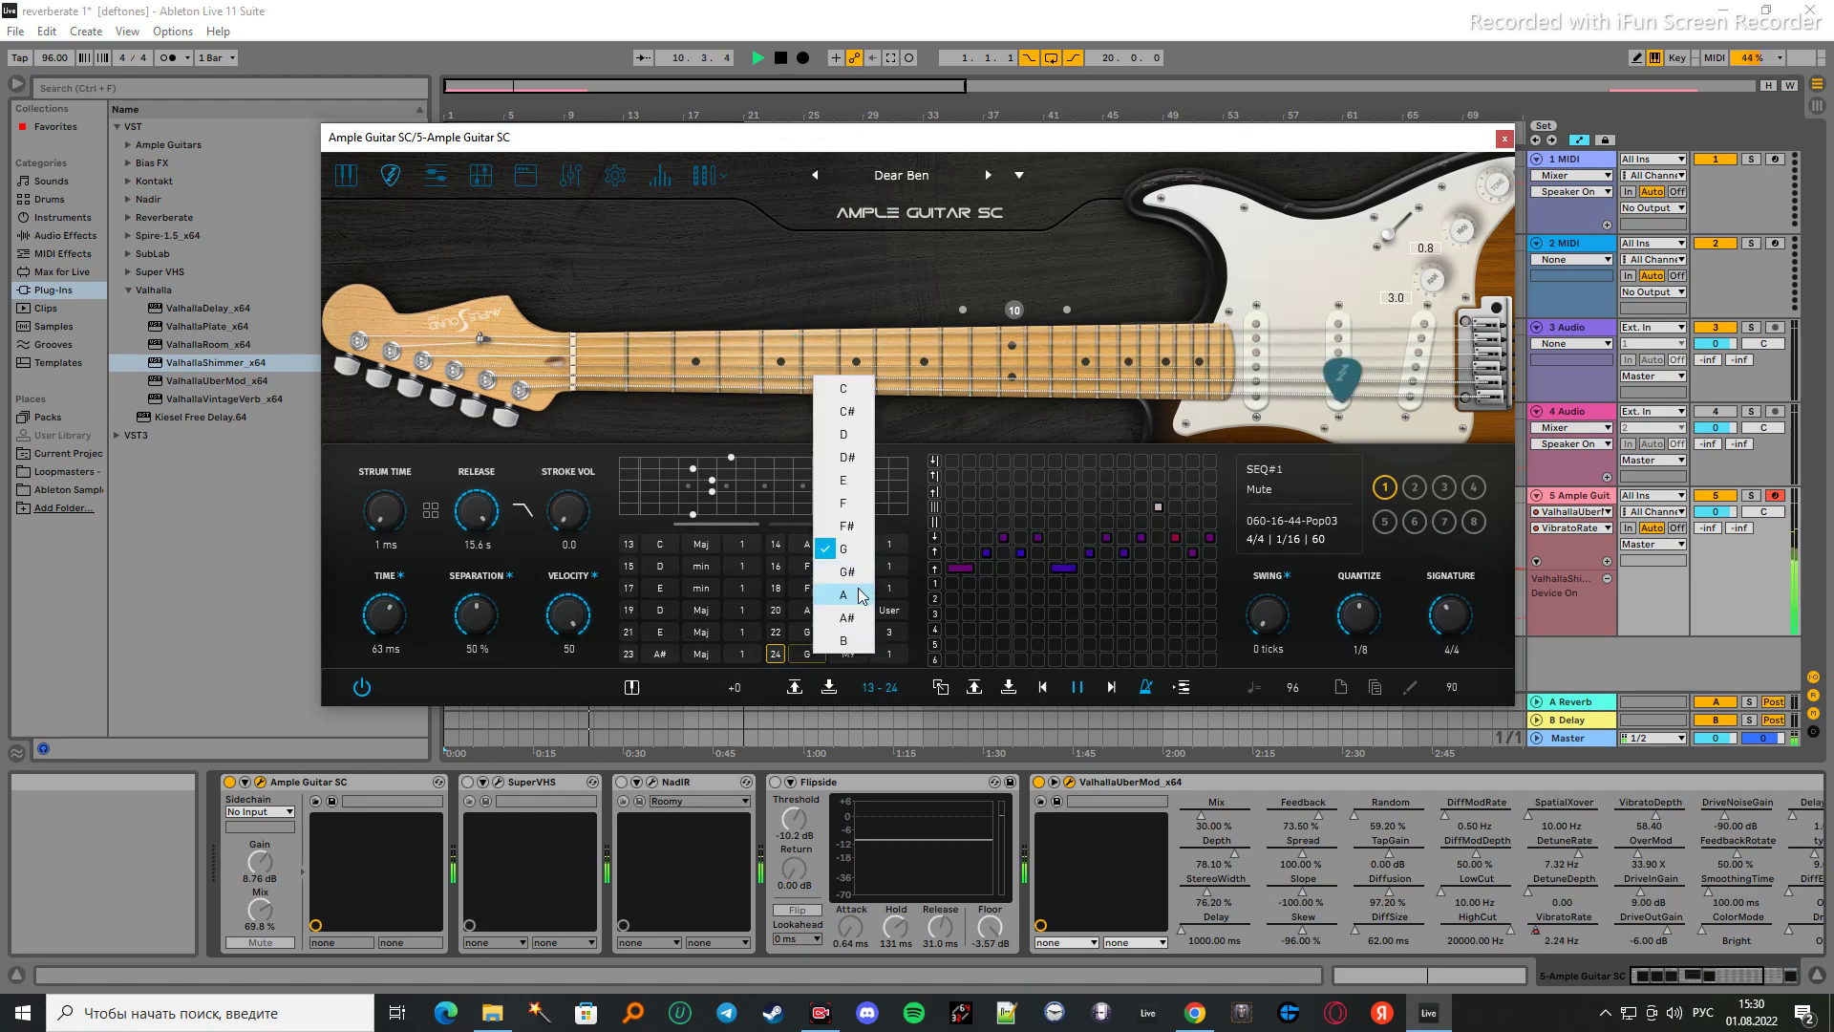
click(862, 596)
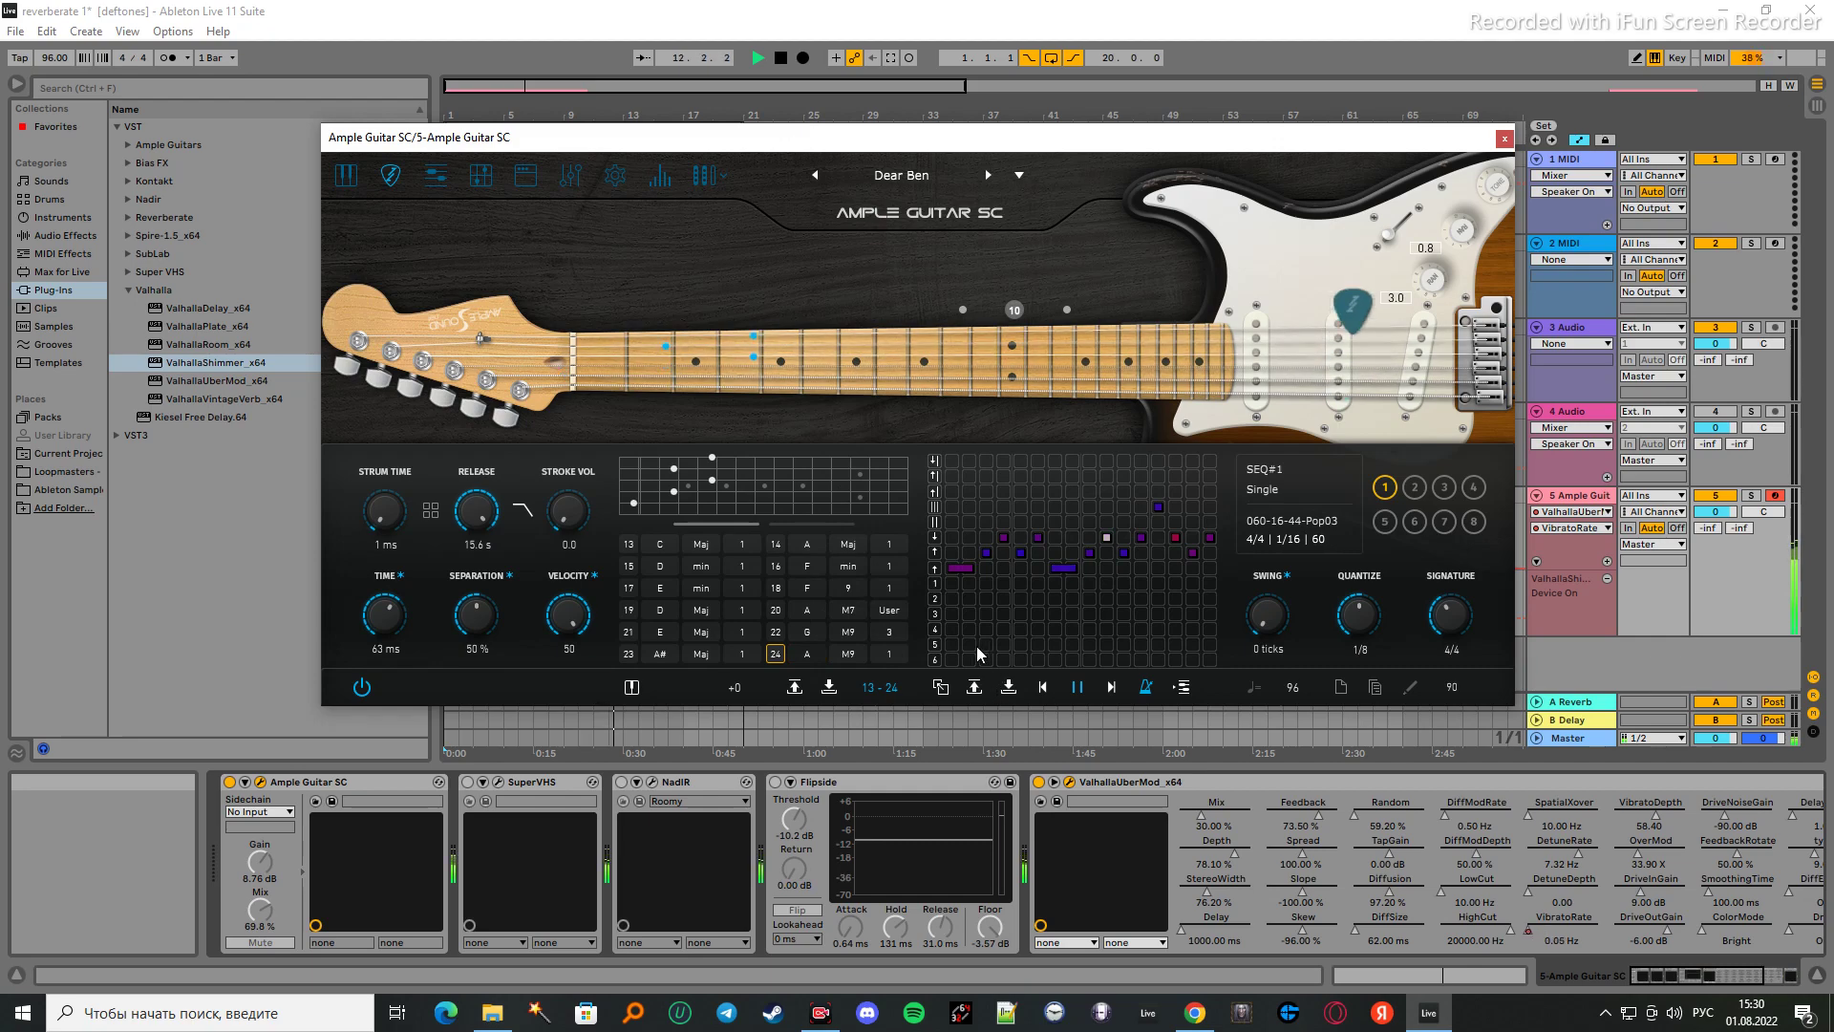
- Change the root note of chord 24 to G and return it to A during playback
click(819, 661)
click(855, 573)
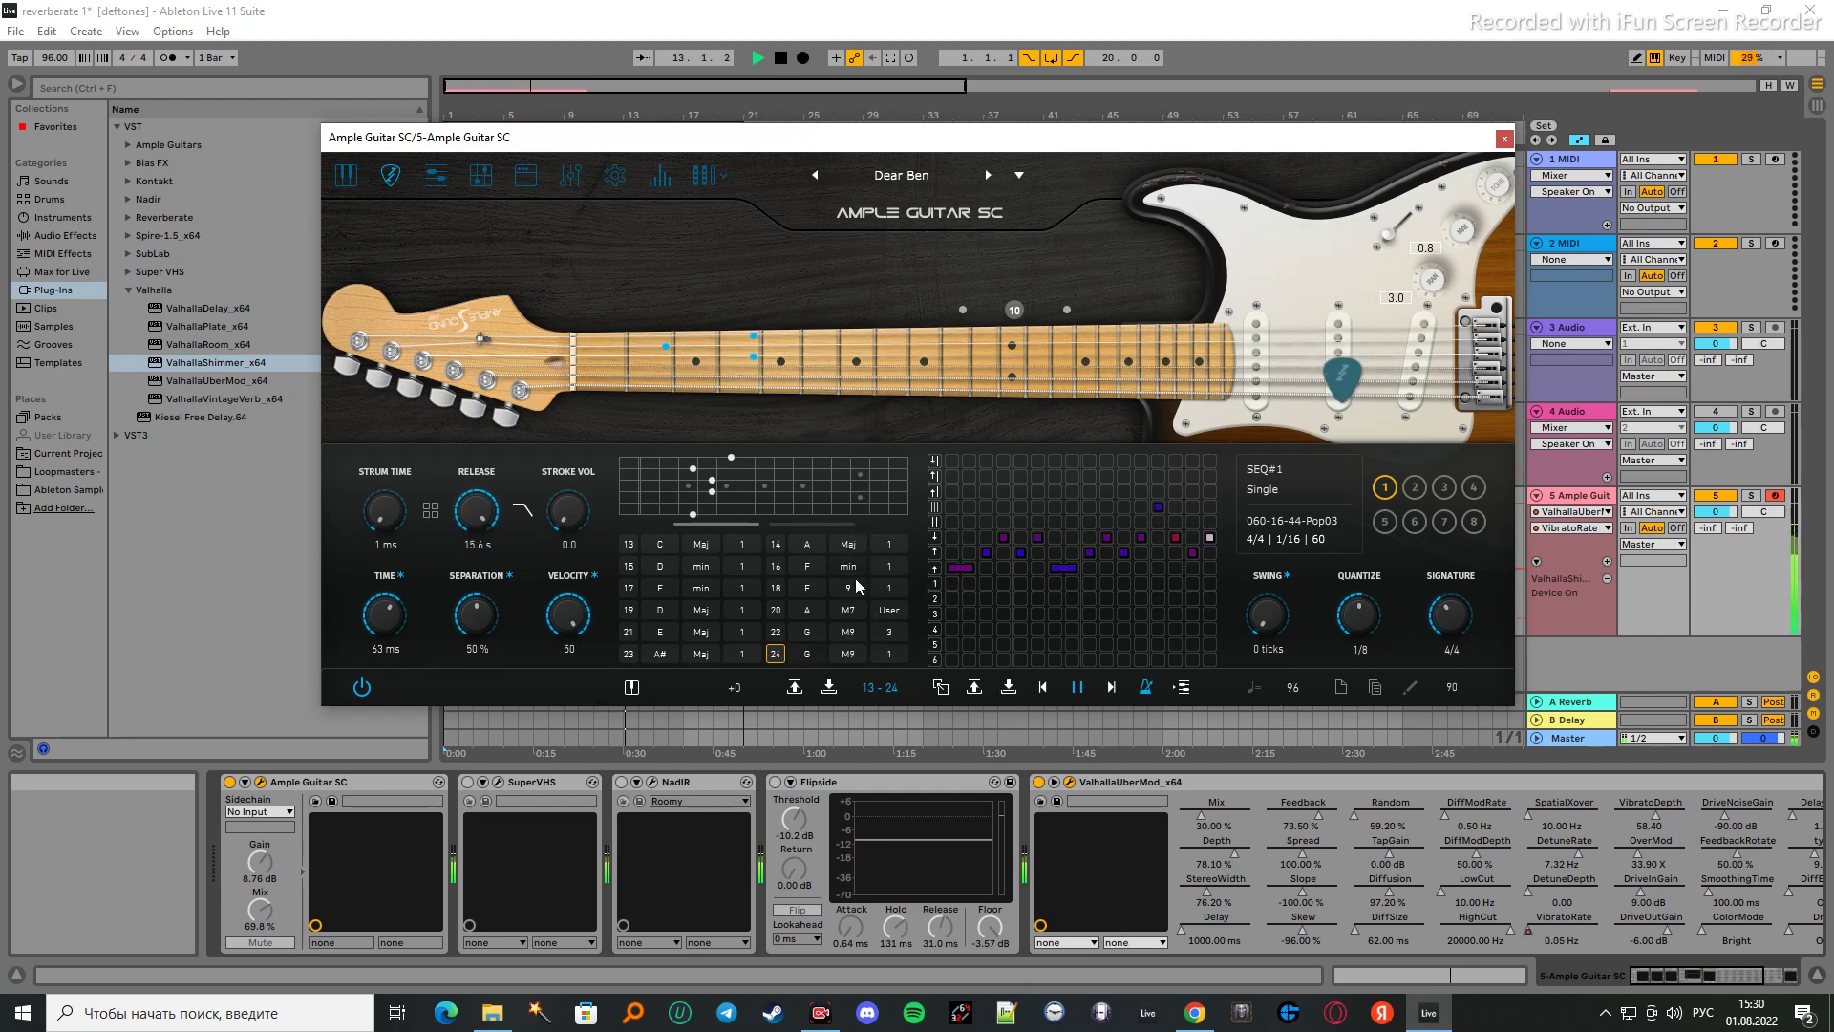
click(817, 661)
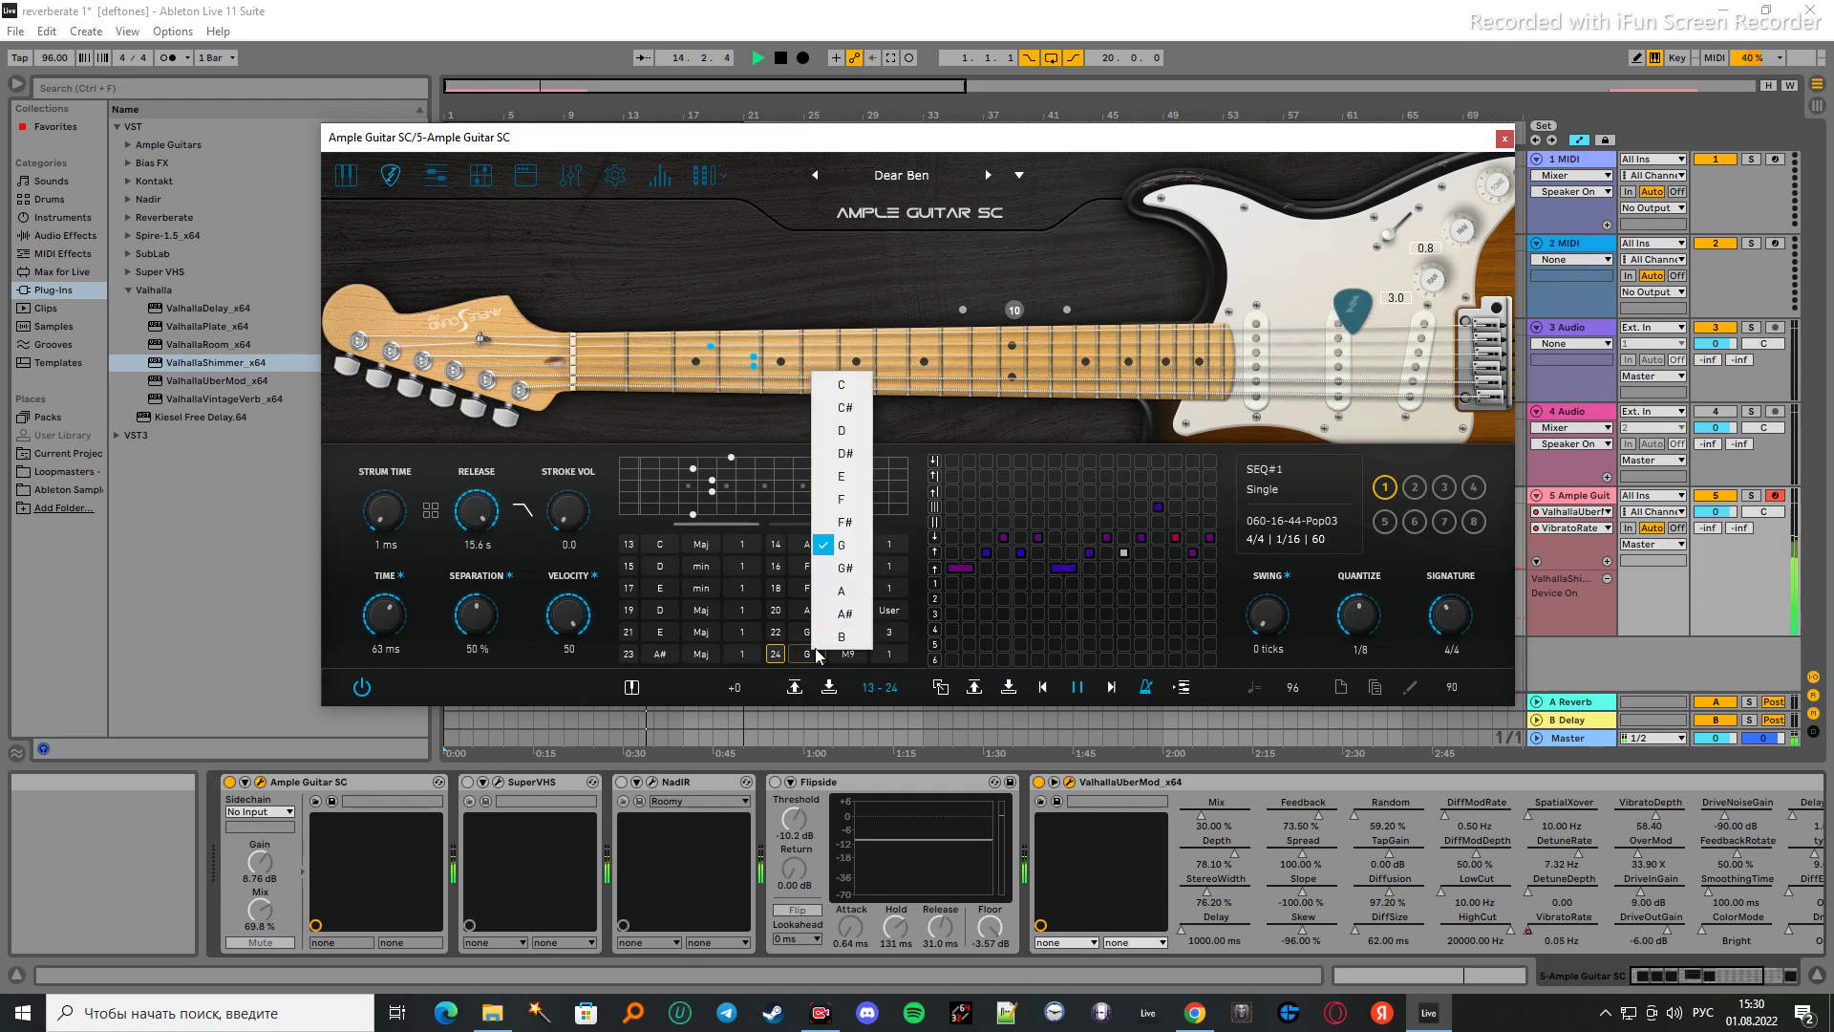
click(852, 592)
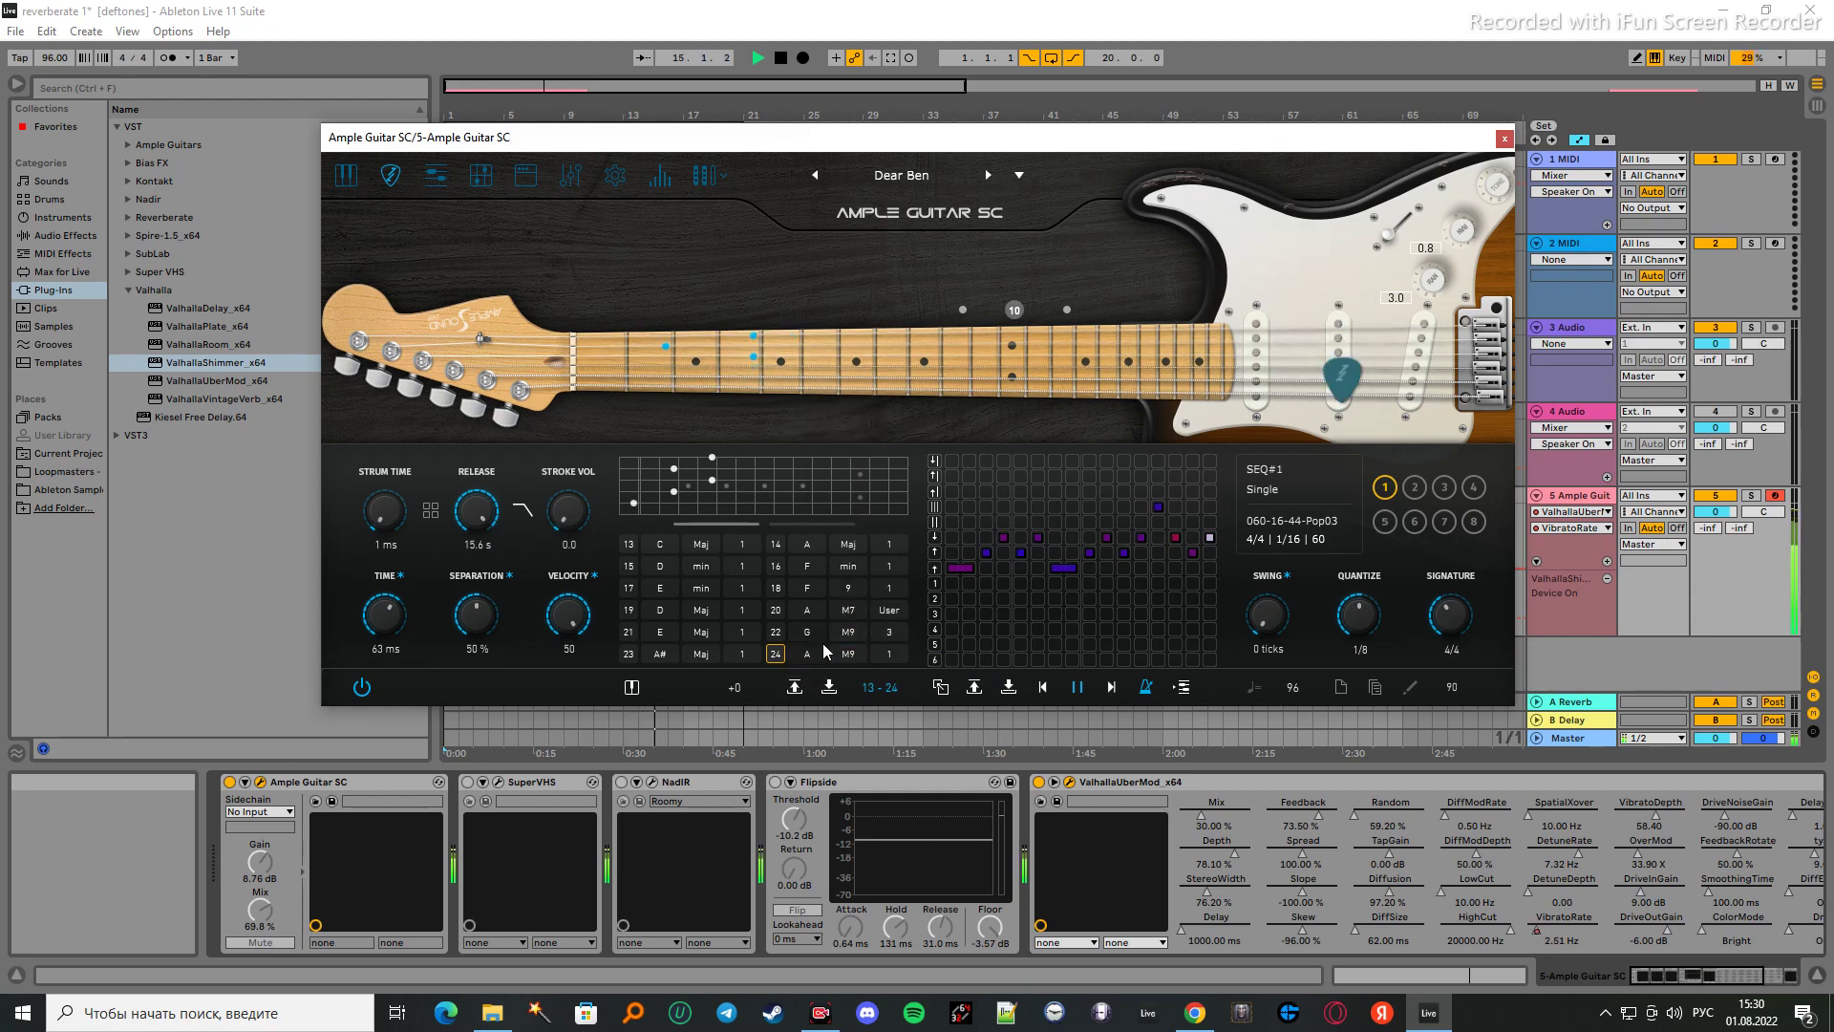
- Switch the guitar to chord 22 and close the Ample Guitar SC window
click(776, 635)
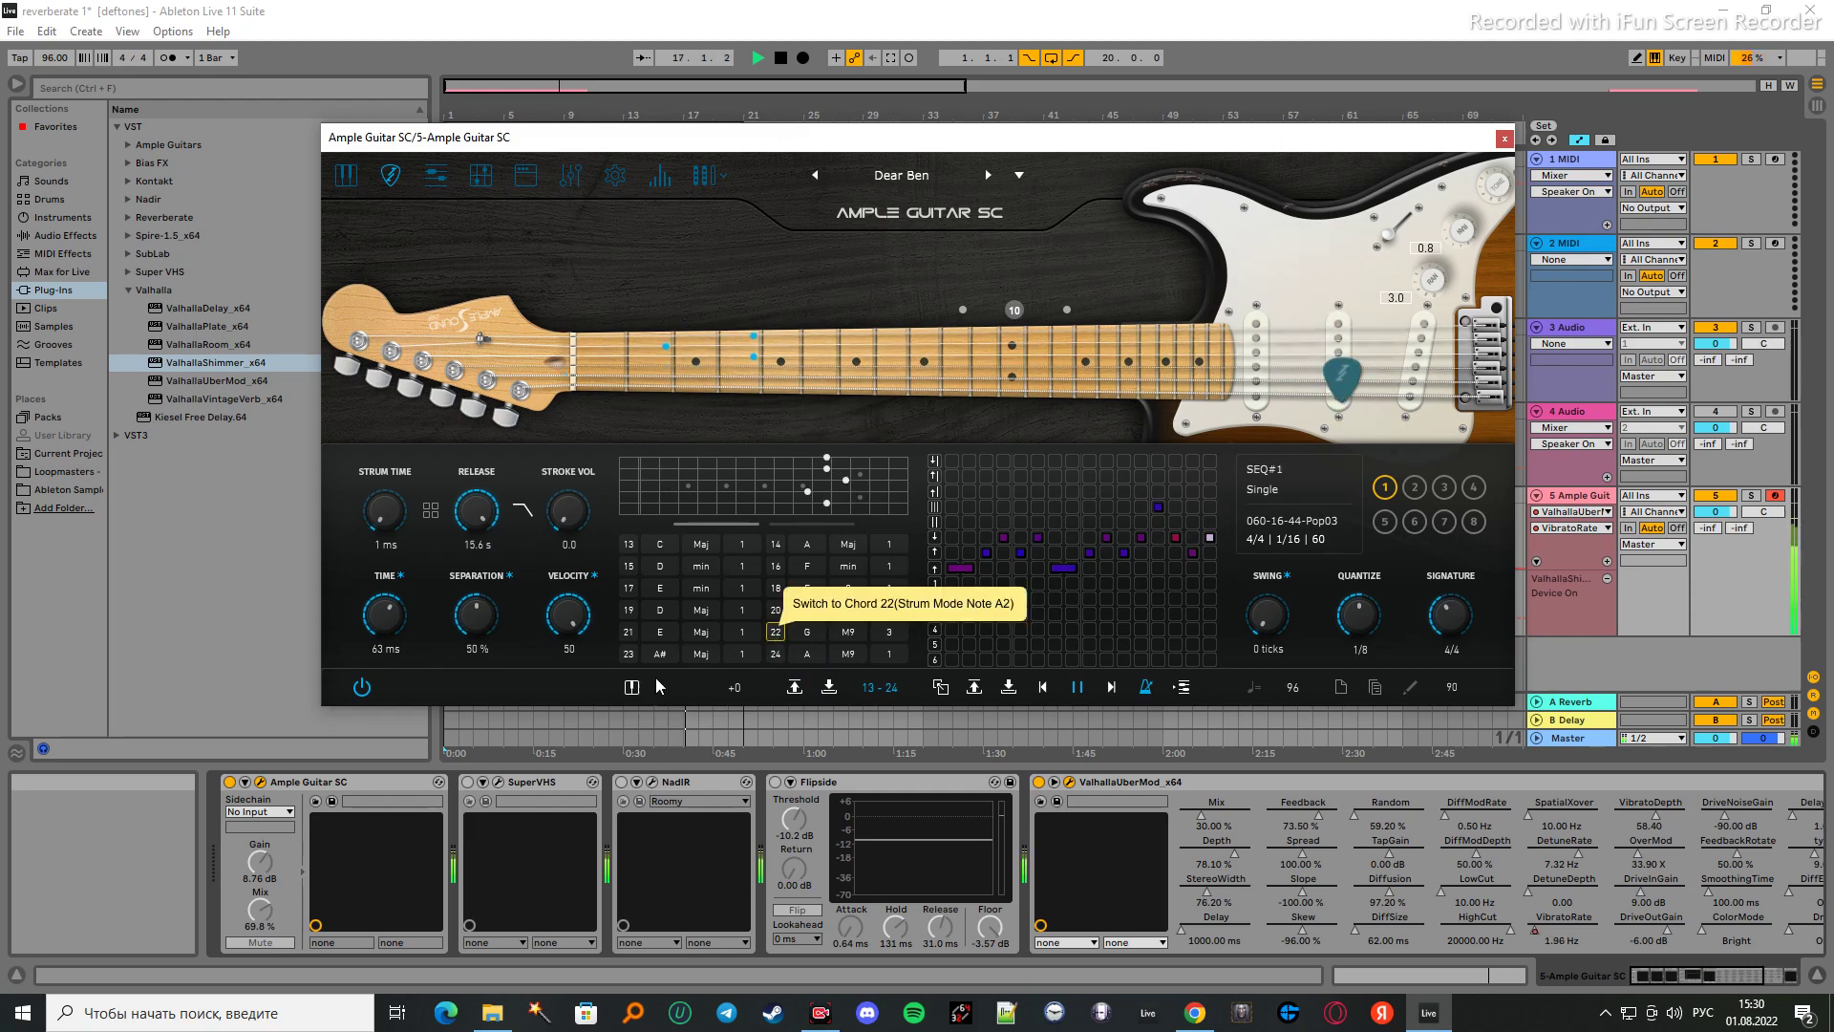
click(259, 781)
click(259, 781)
click(260, 781)
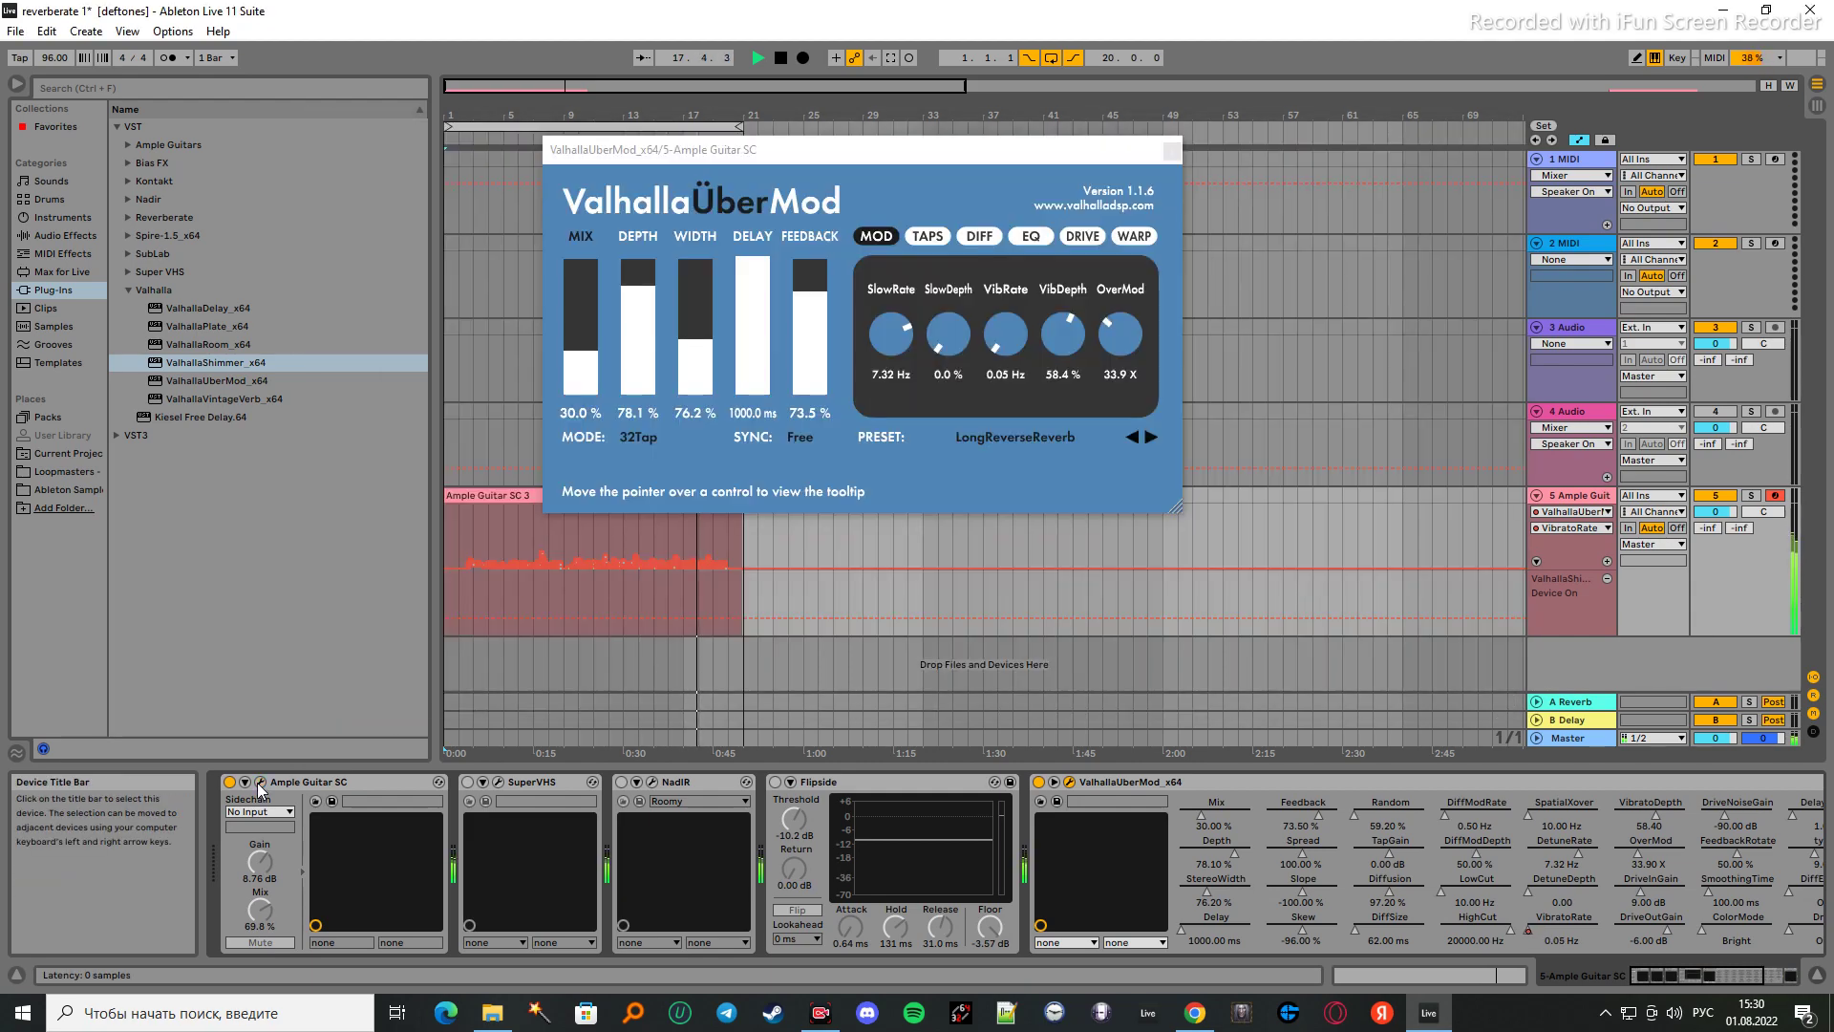
- Raise the ValhallaÜberMod Mix in stages to 72.0 %
drag(589, 374, 589, 363)
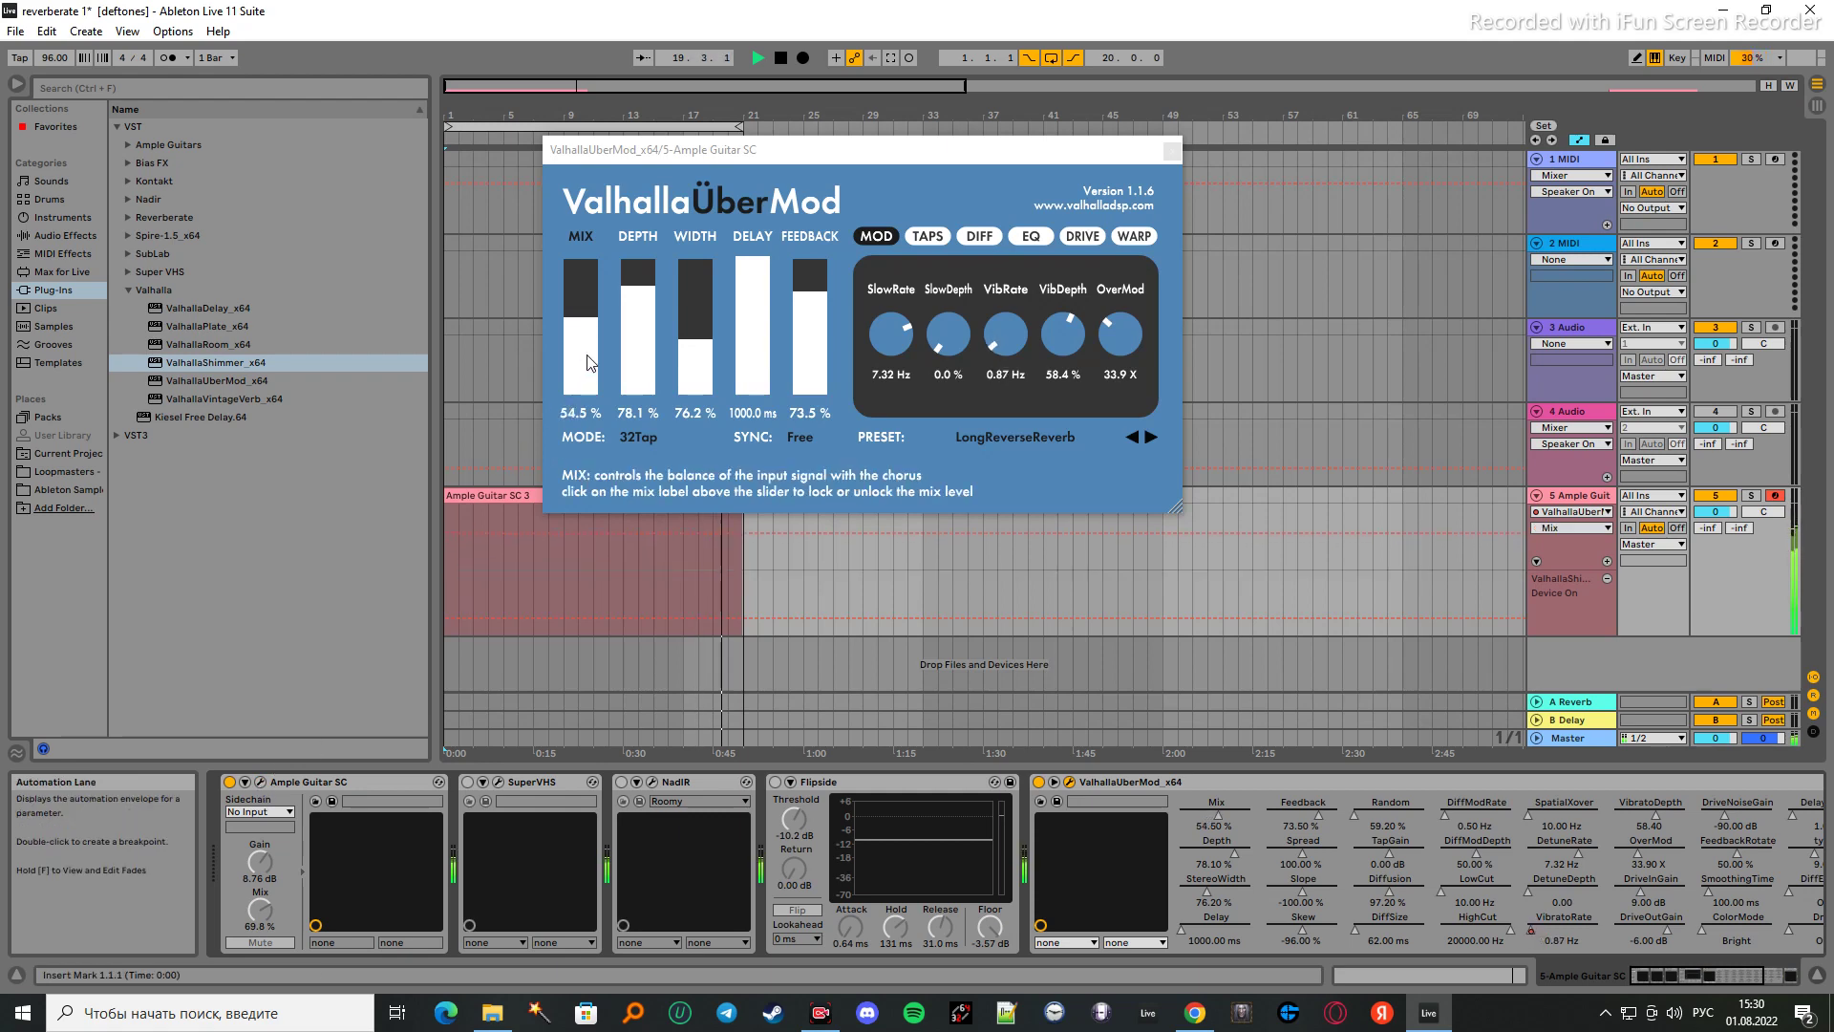
drag(589, 362, 585, 355)
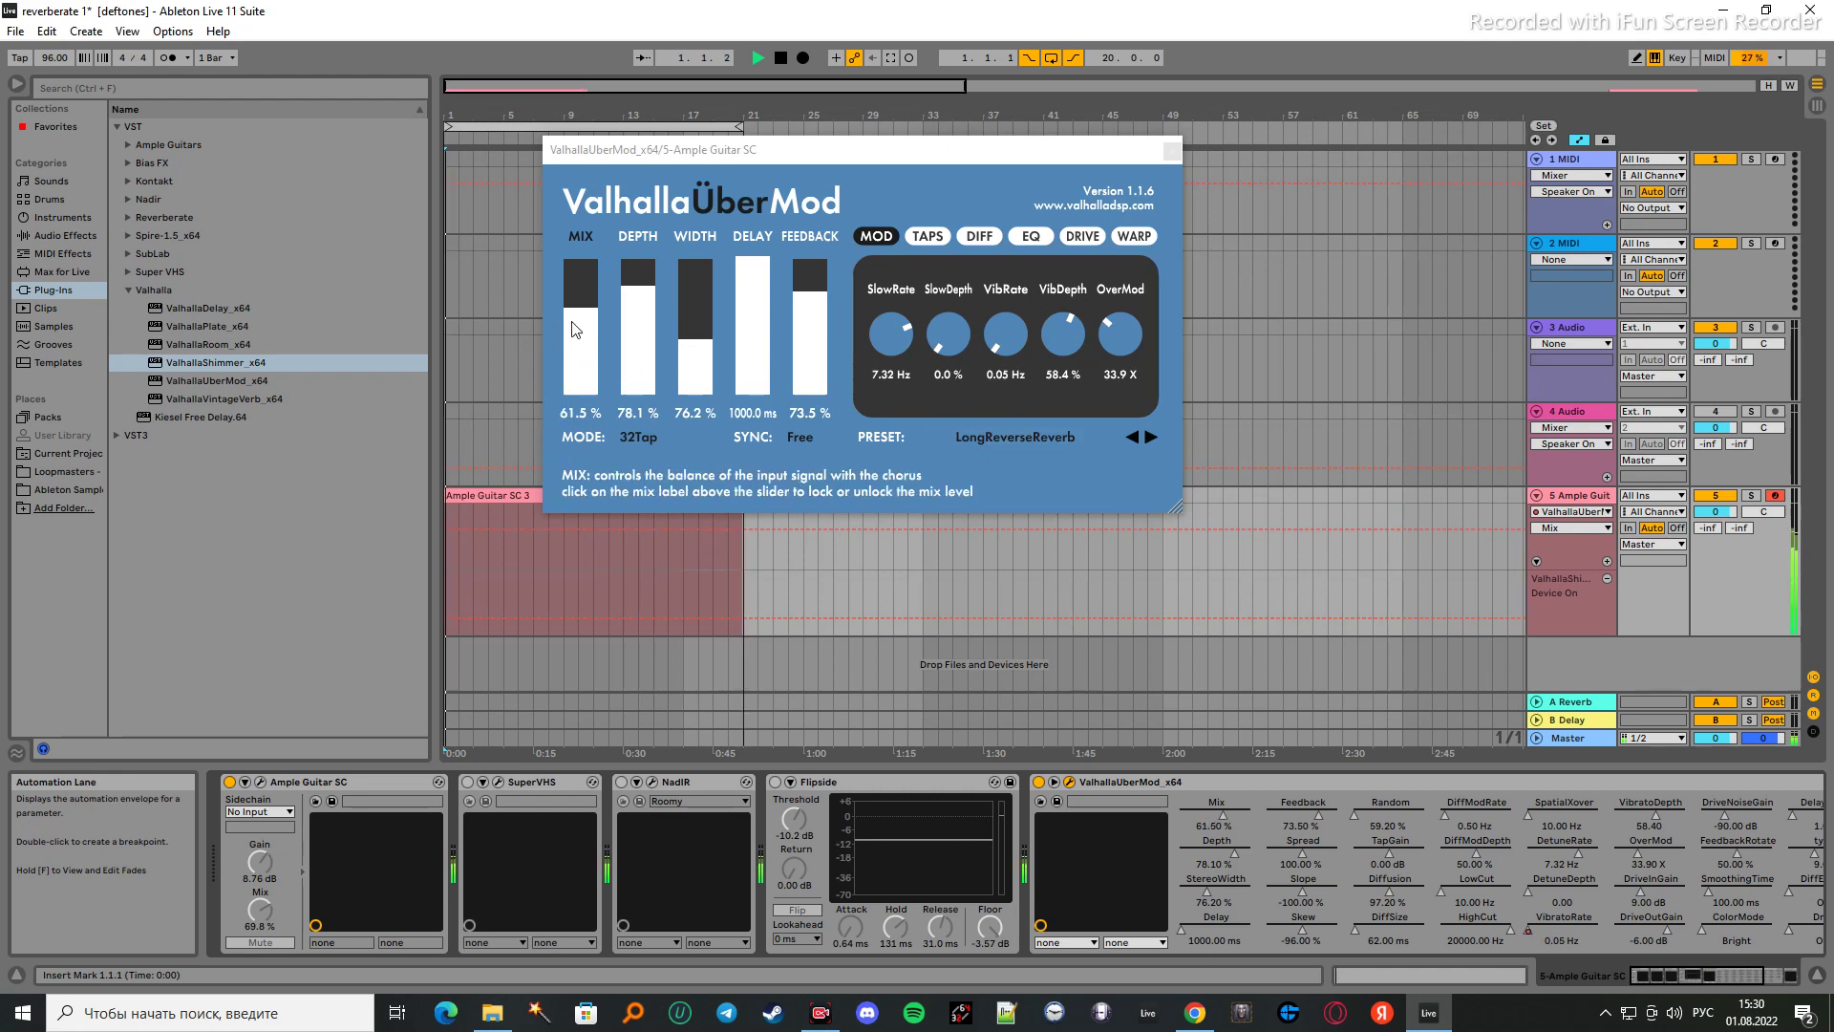
mouse_move(576, 330)
mouse_down()
mouse_move(581, 296)
mouse_move(596, 340)
mouse_up()
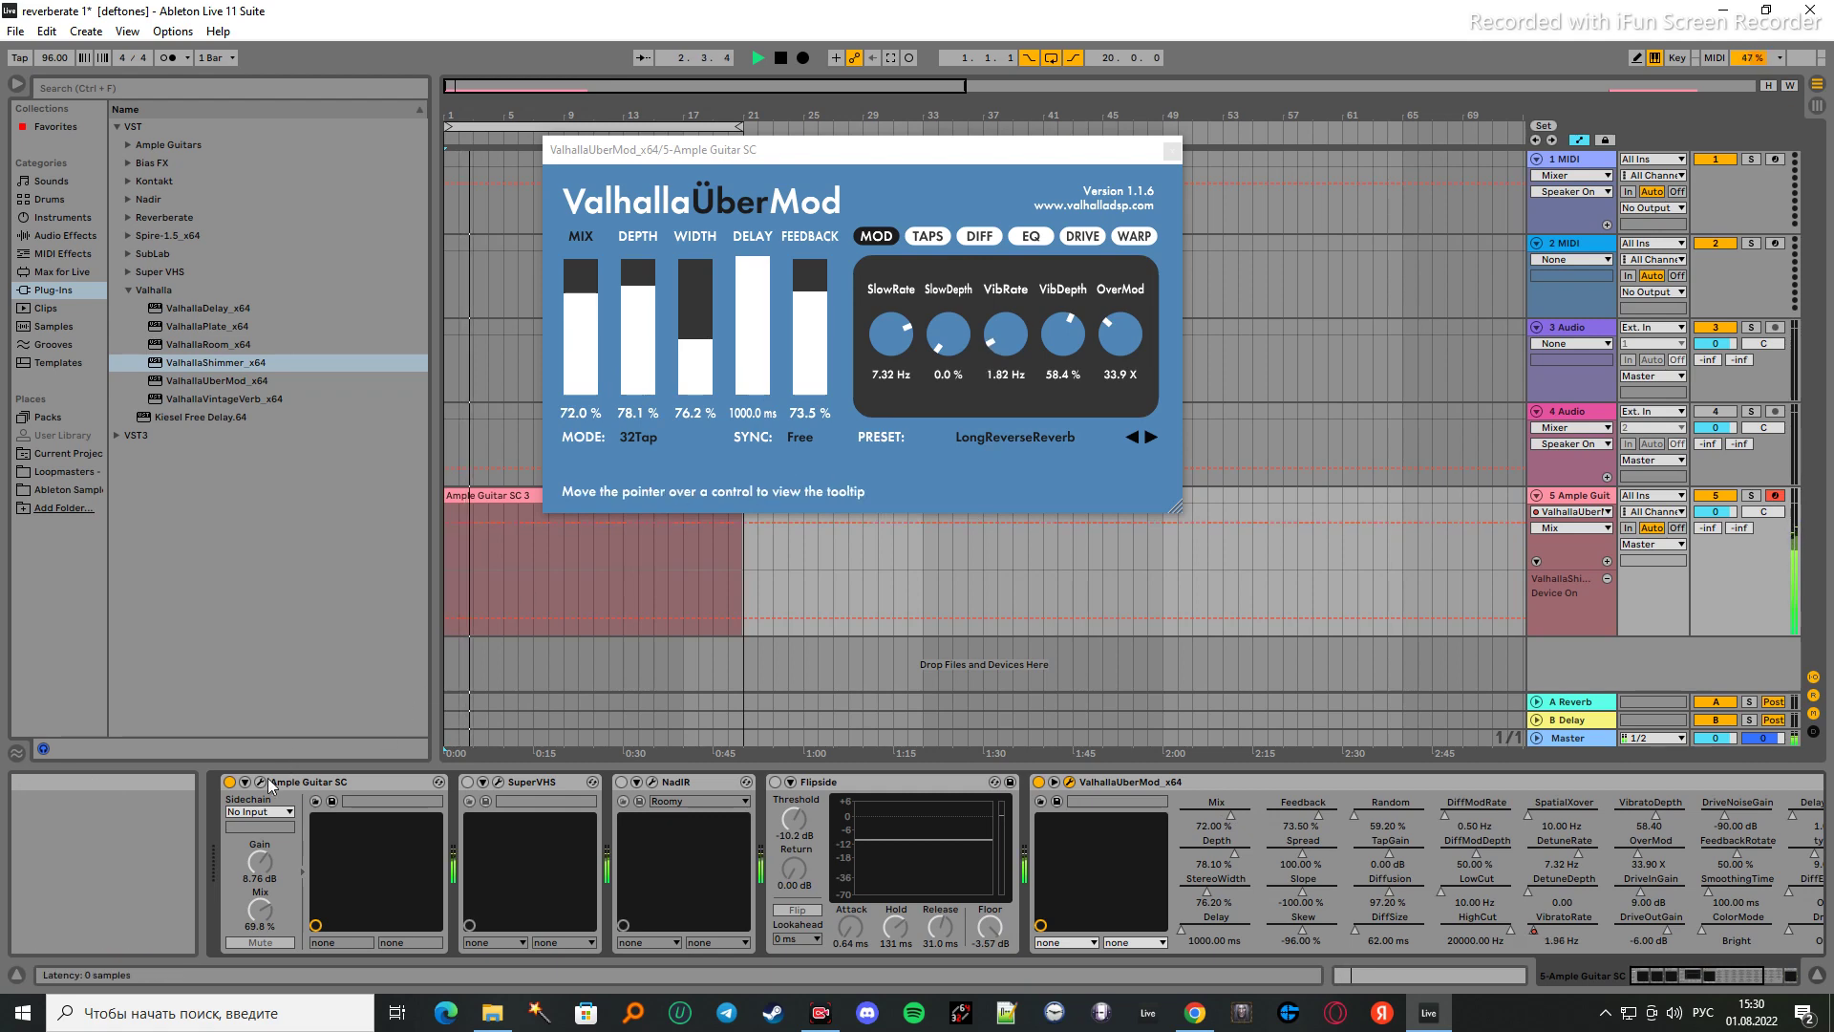
- Reopen Ample Guitar SC, set the root note of chord 22 to A and switch playback to chord 24
click(260, 782)
click(812, 634)
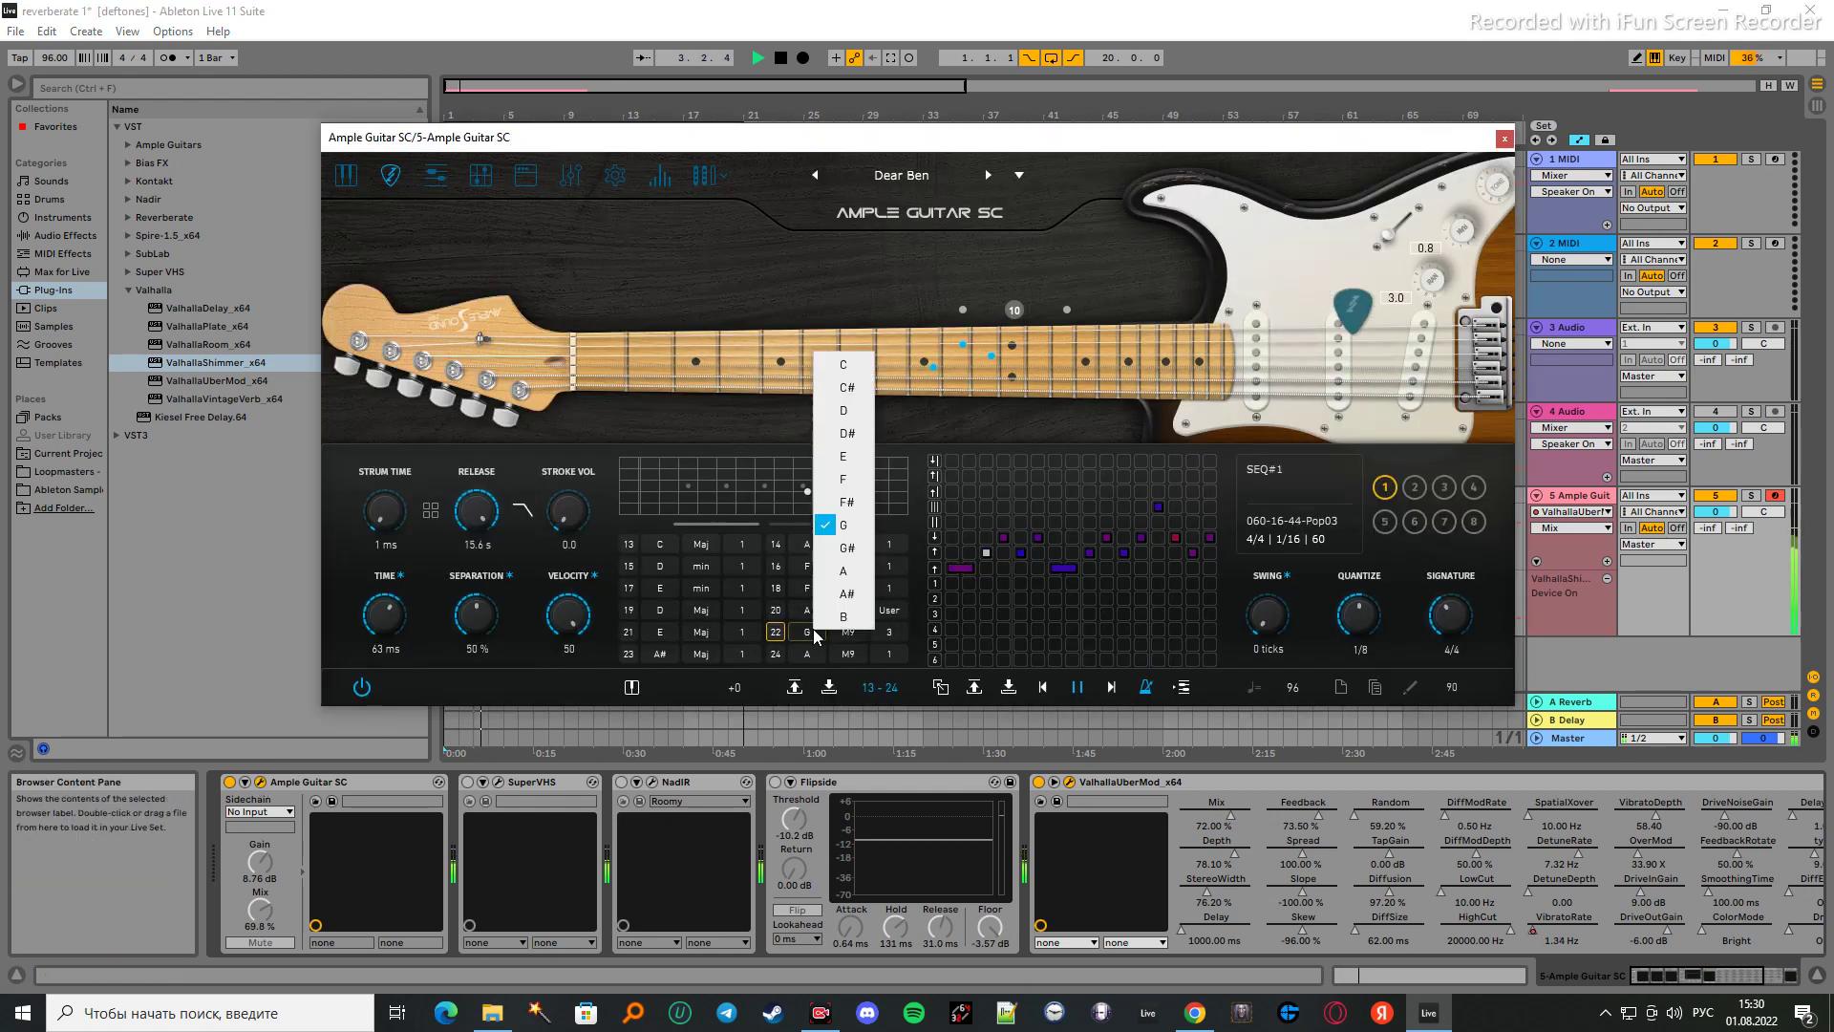
click(844, 570)
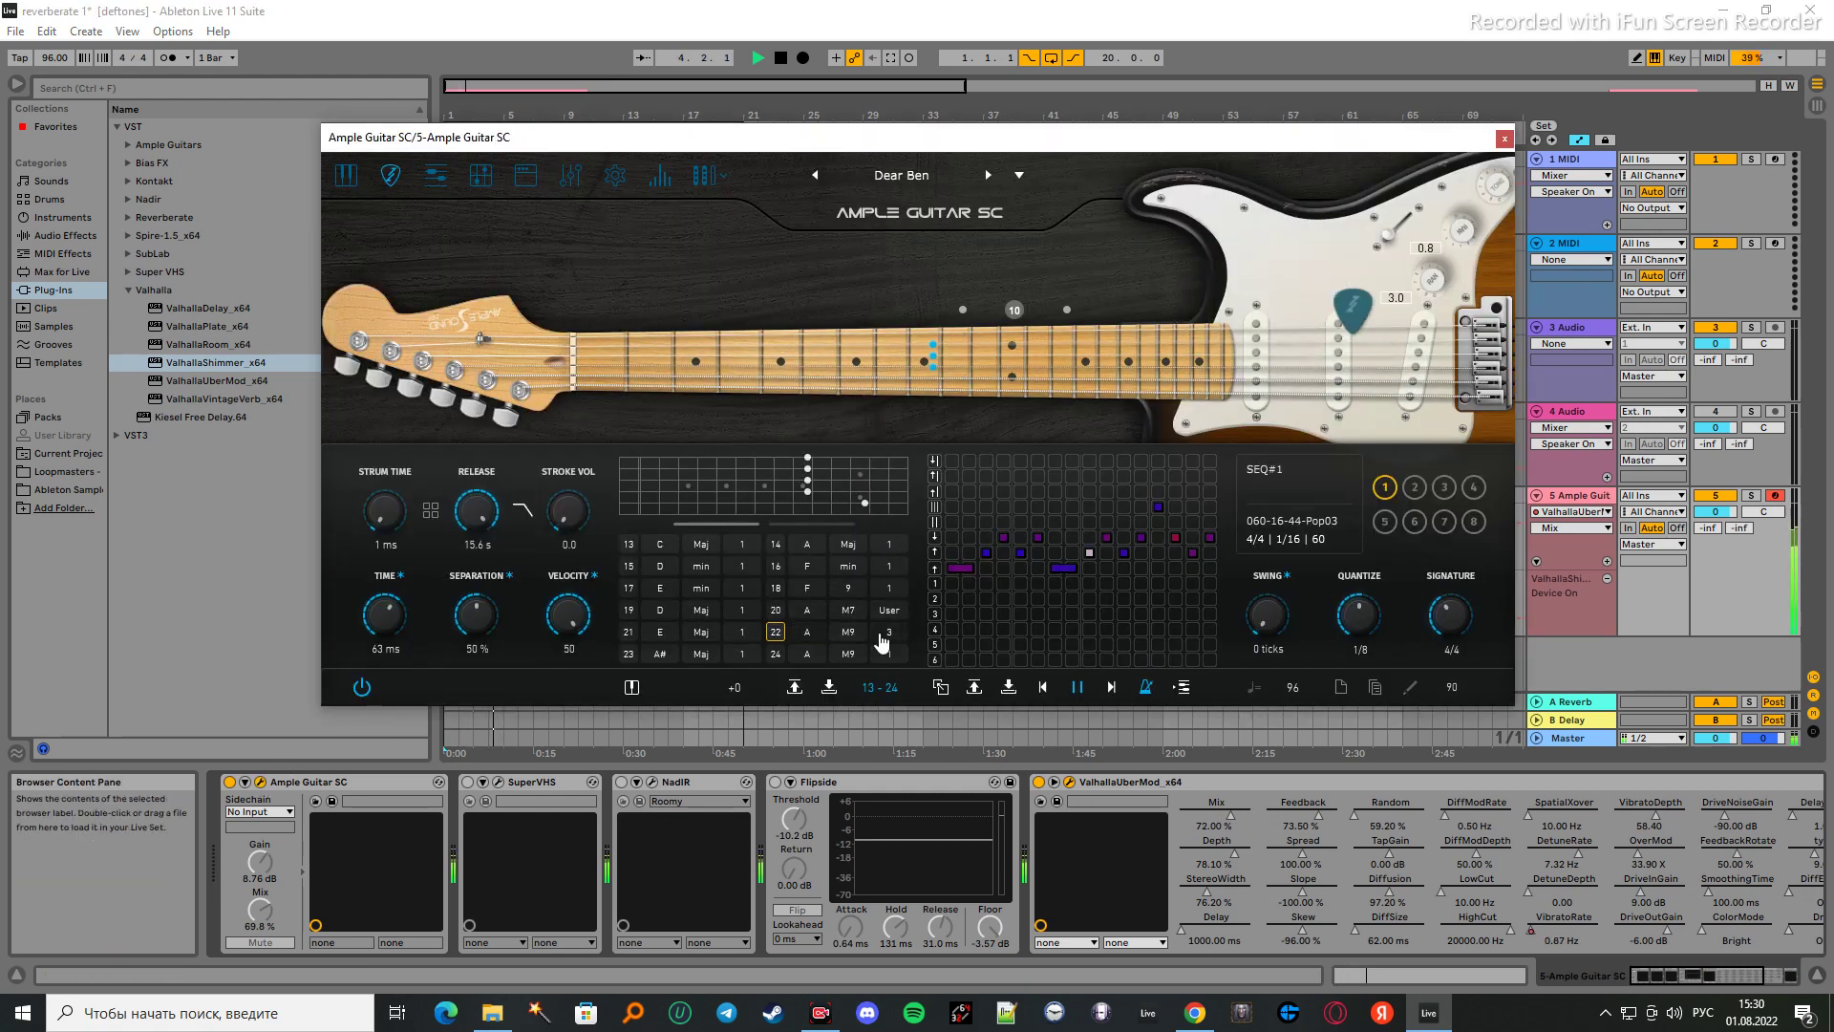
click(776, 655)
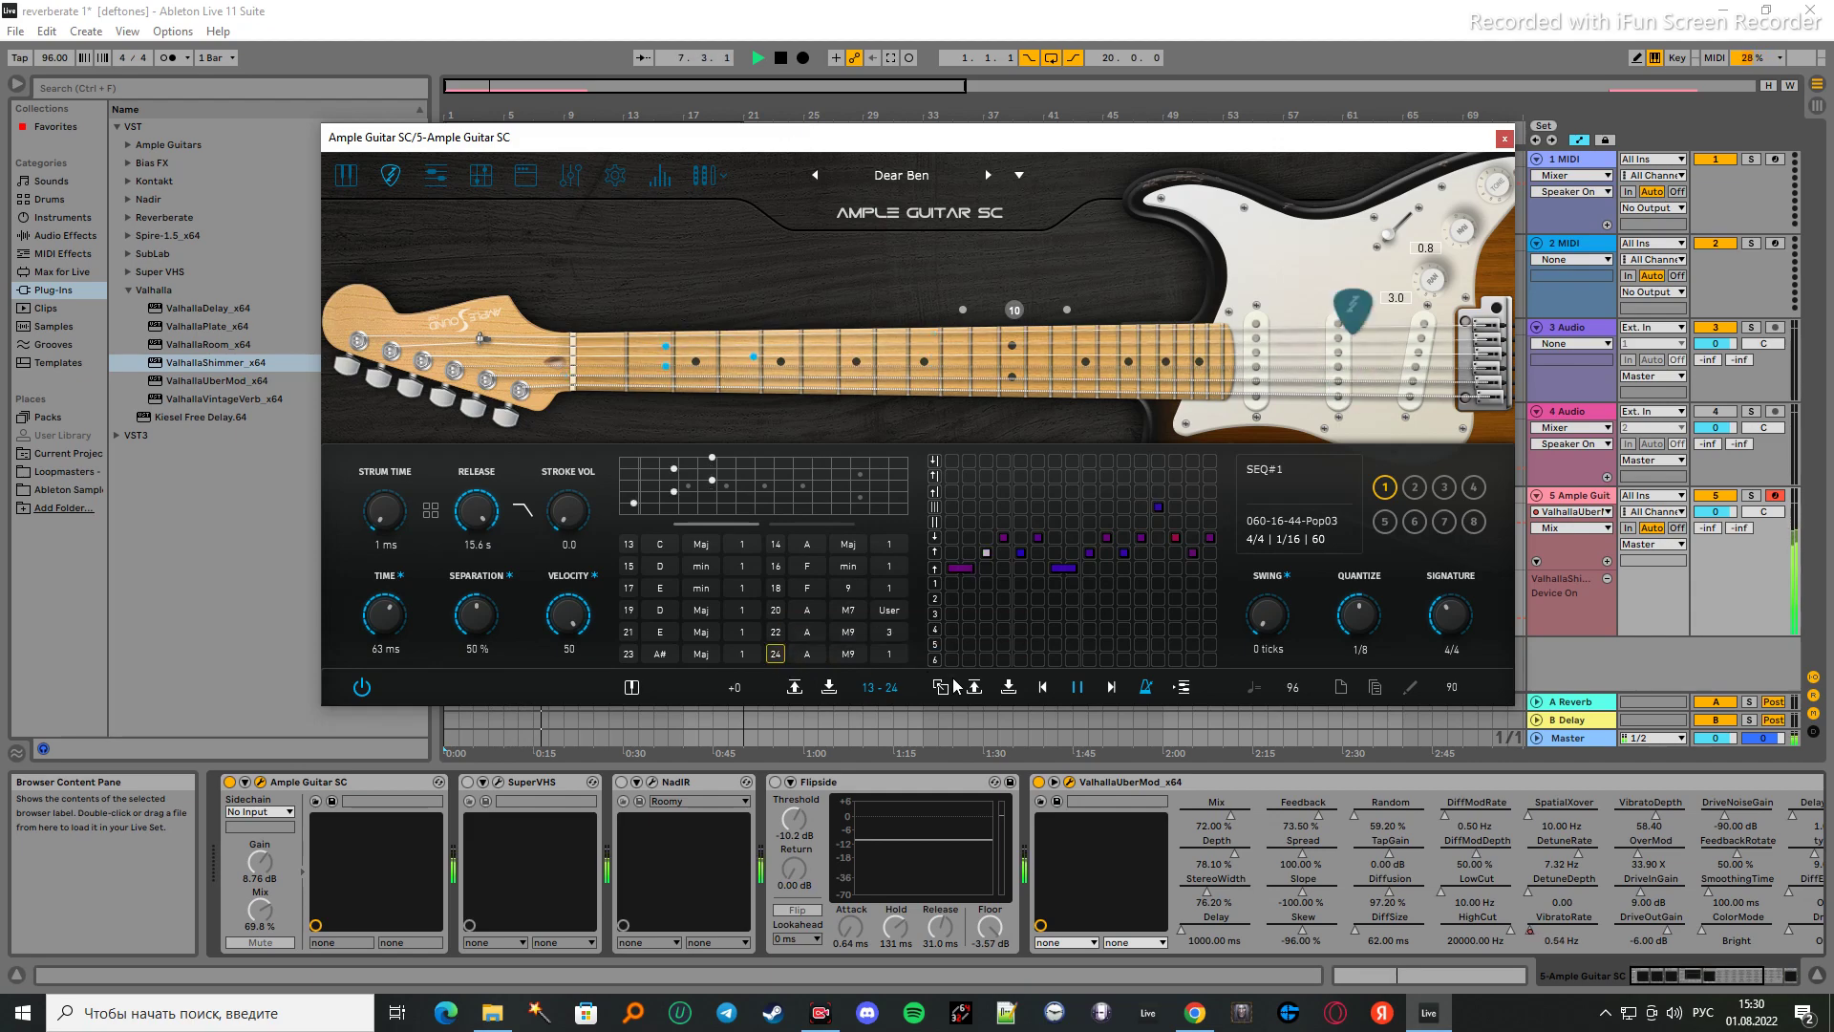
- Lower ValhallaUberMod's VibratoRate to 0.05 Hz and set the root note of chord 24 to G
drag(1537, 926, 1537, 945)
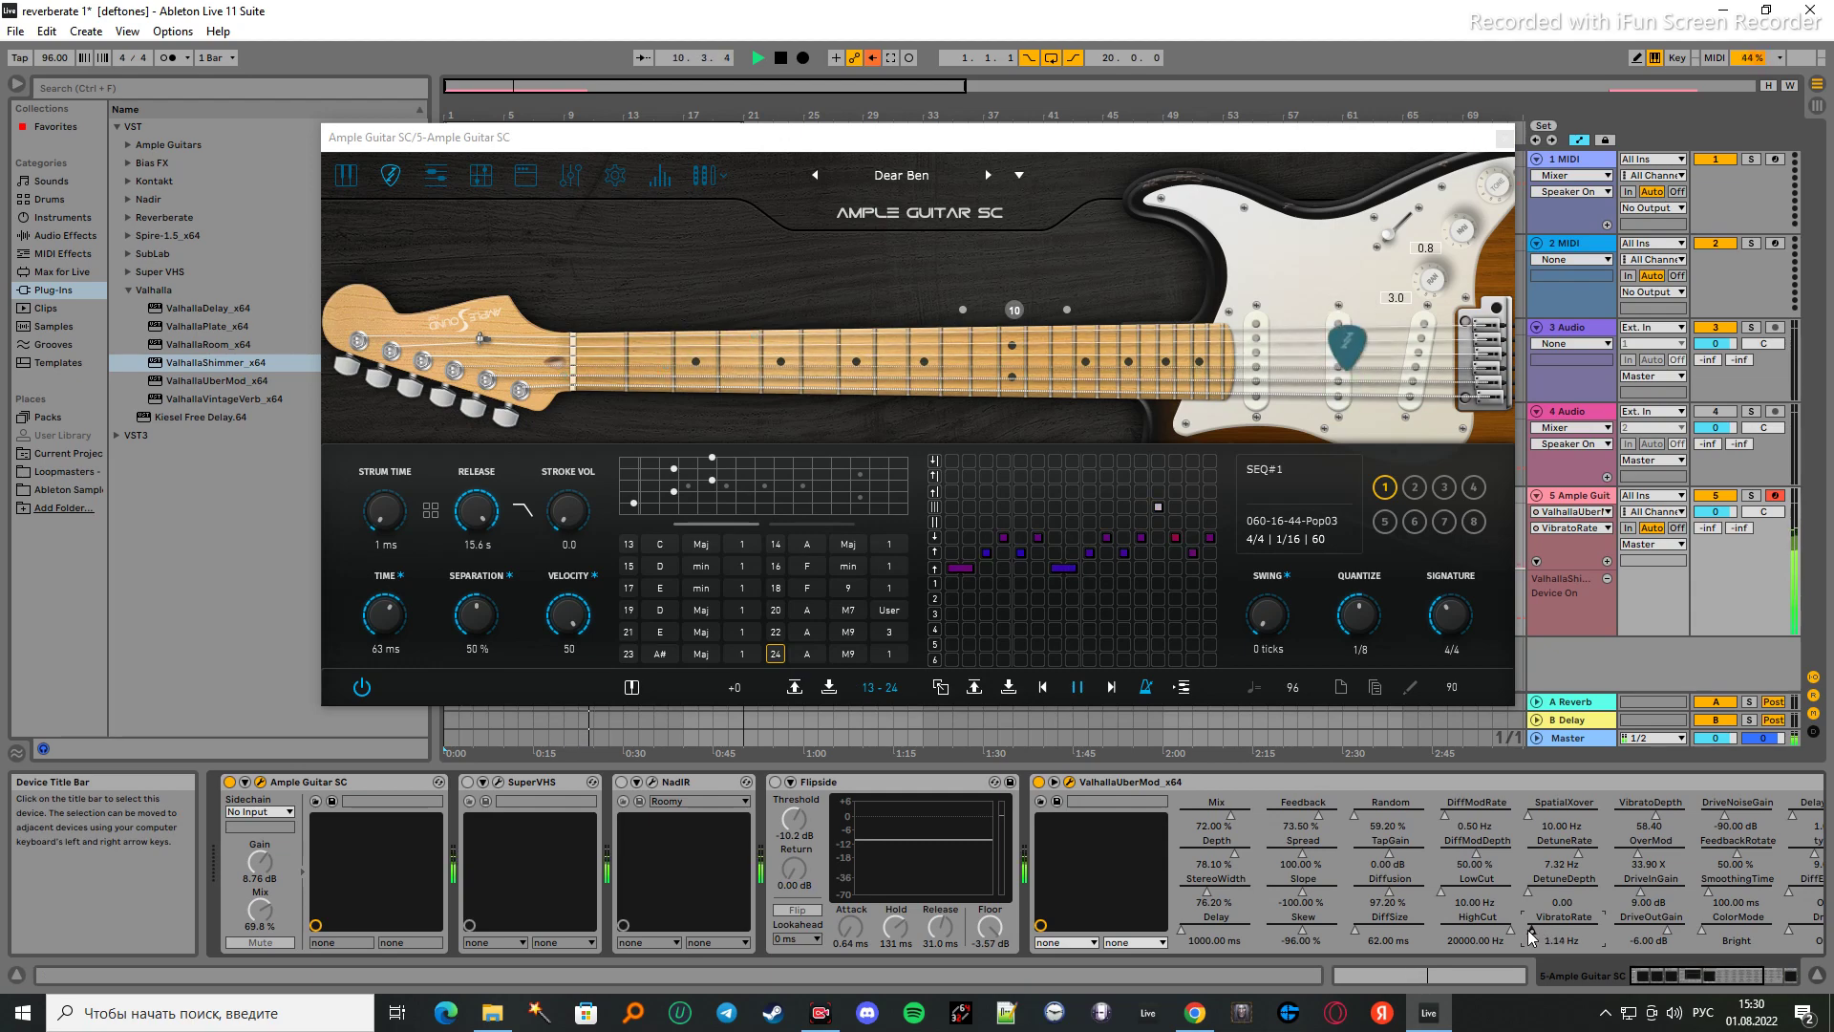
click(813, 659)
click(822, 565)
right_click(1530, 932)
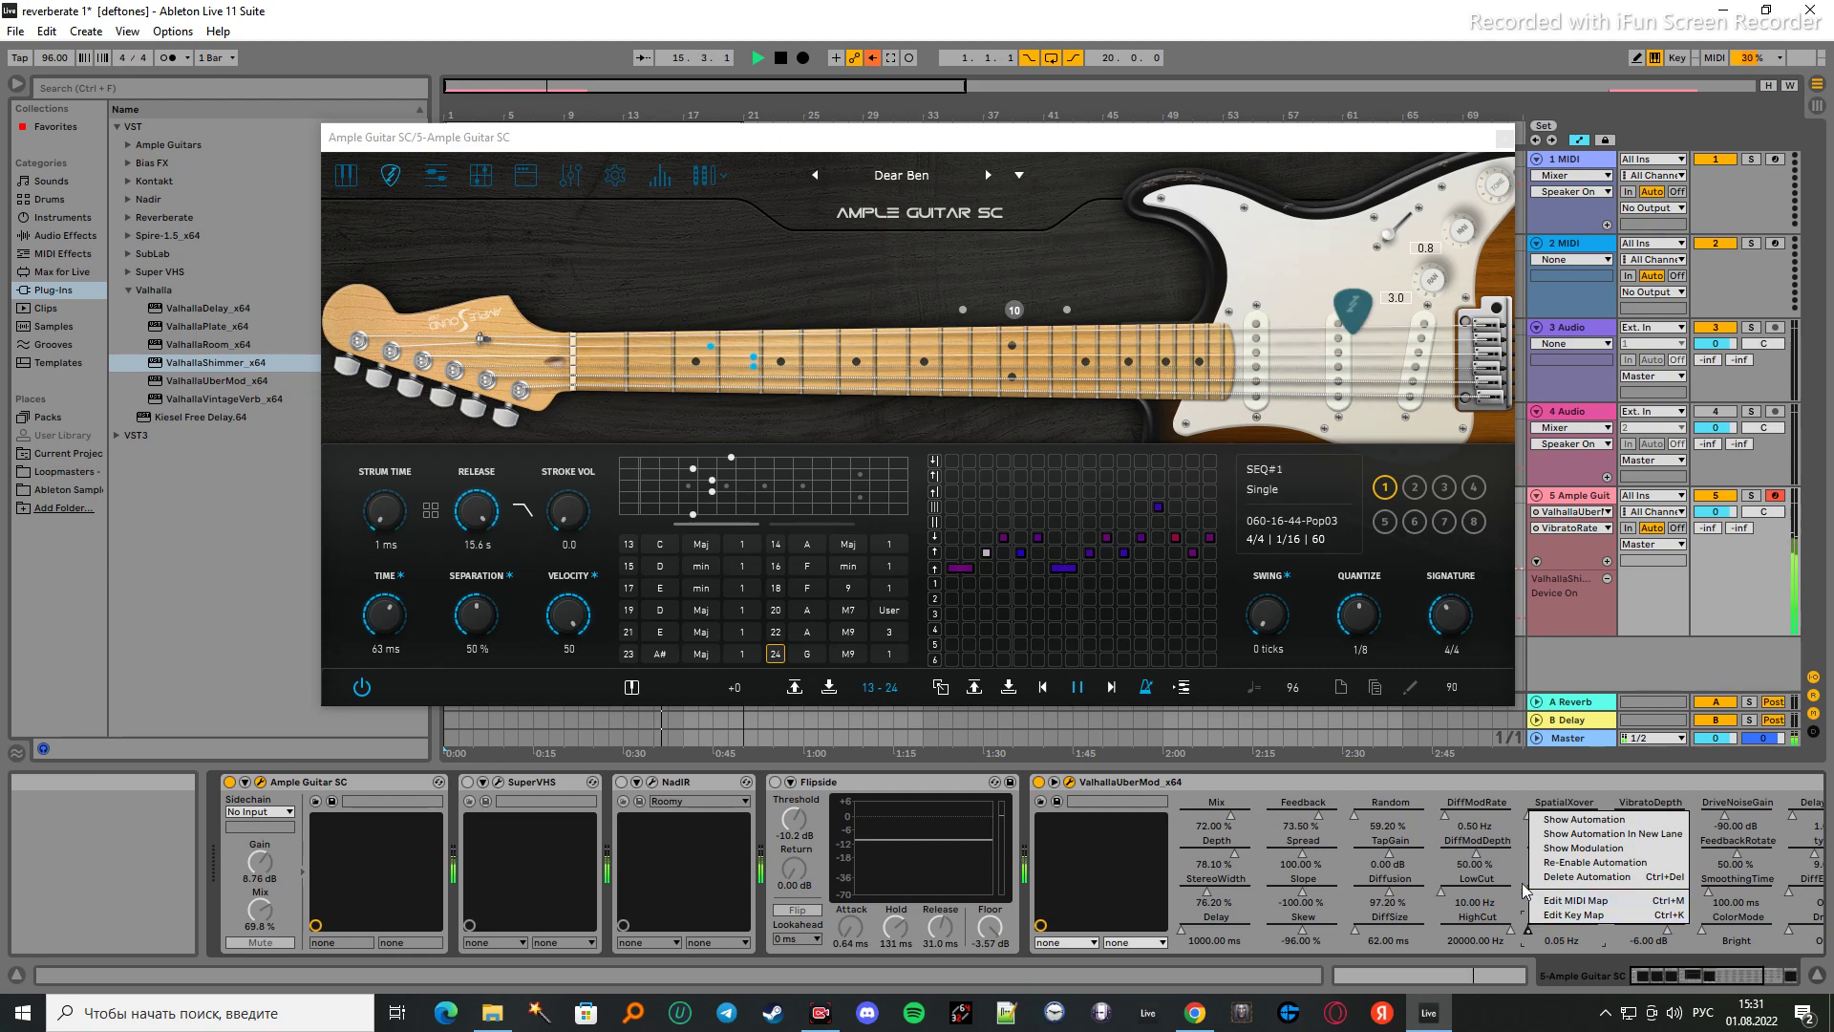
click(1527, 931)
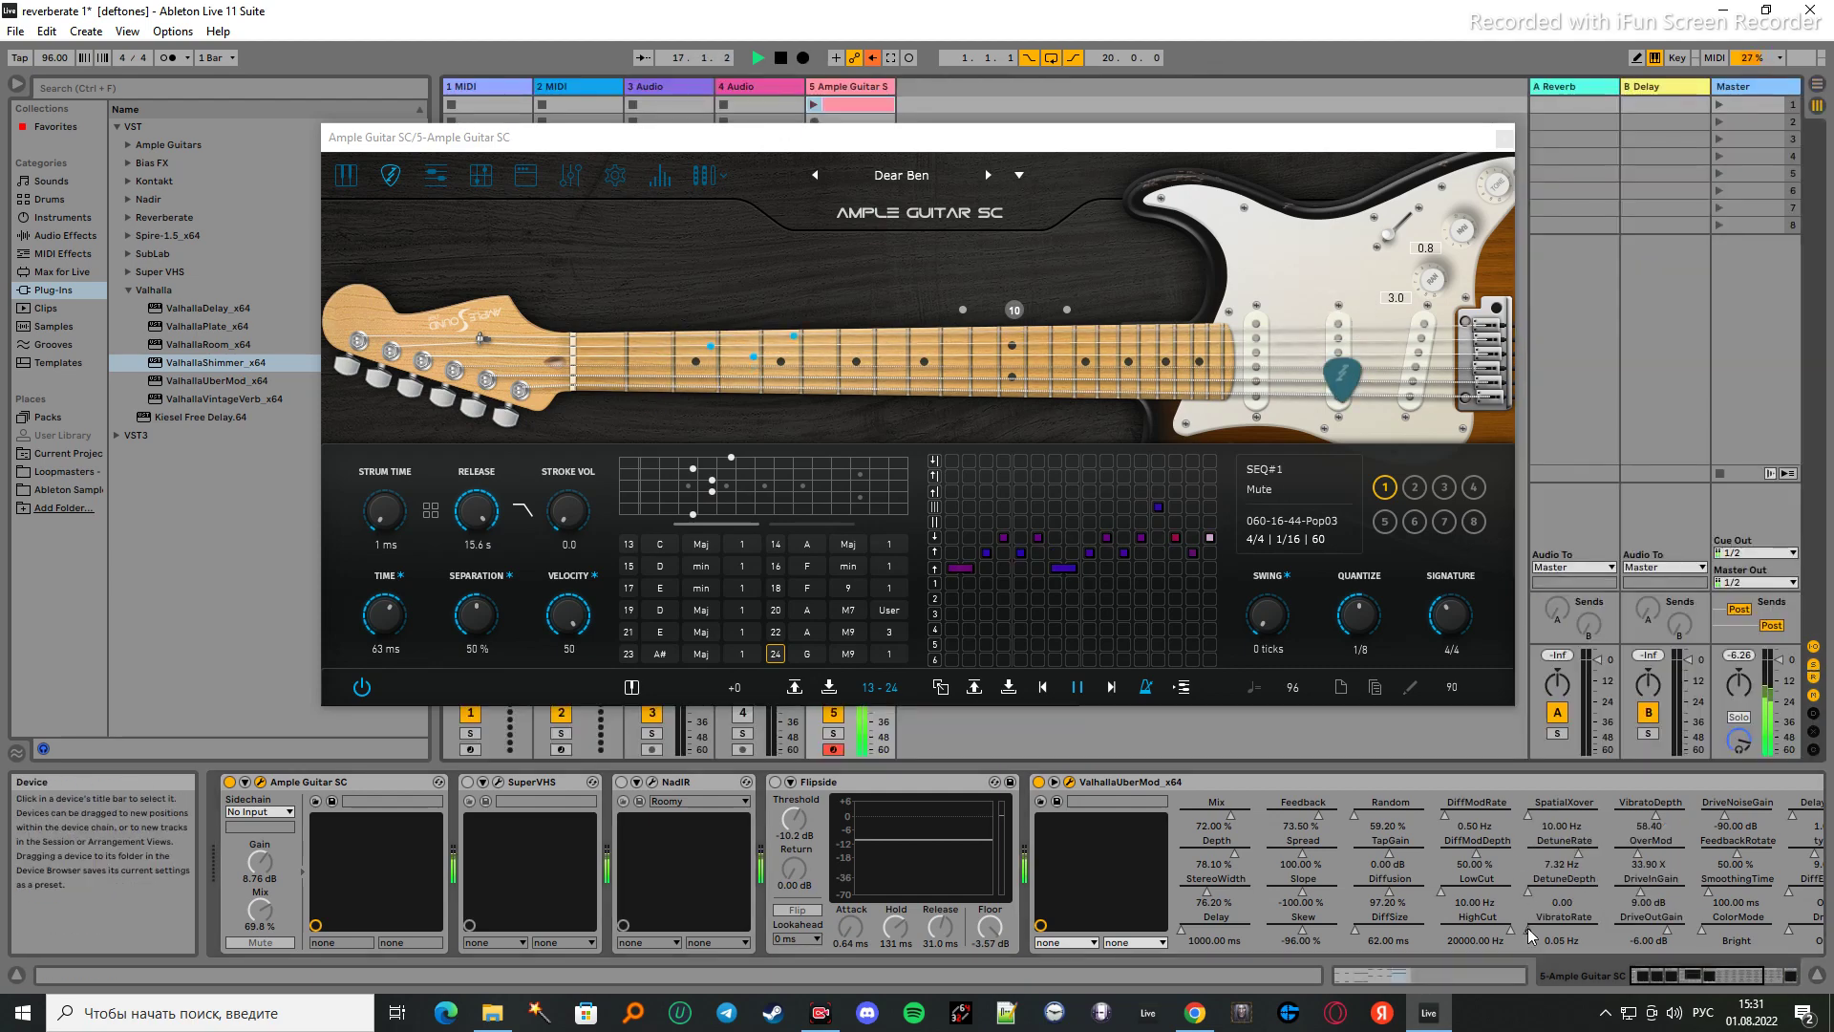
- Move the Ample Guitar SC window out of the way and adjust ValhallaUberMod's VibratoRate to about 3.06 Hz
drag(1252, 134, 1033, 354)
click(1286, 359)
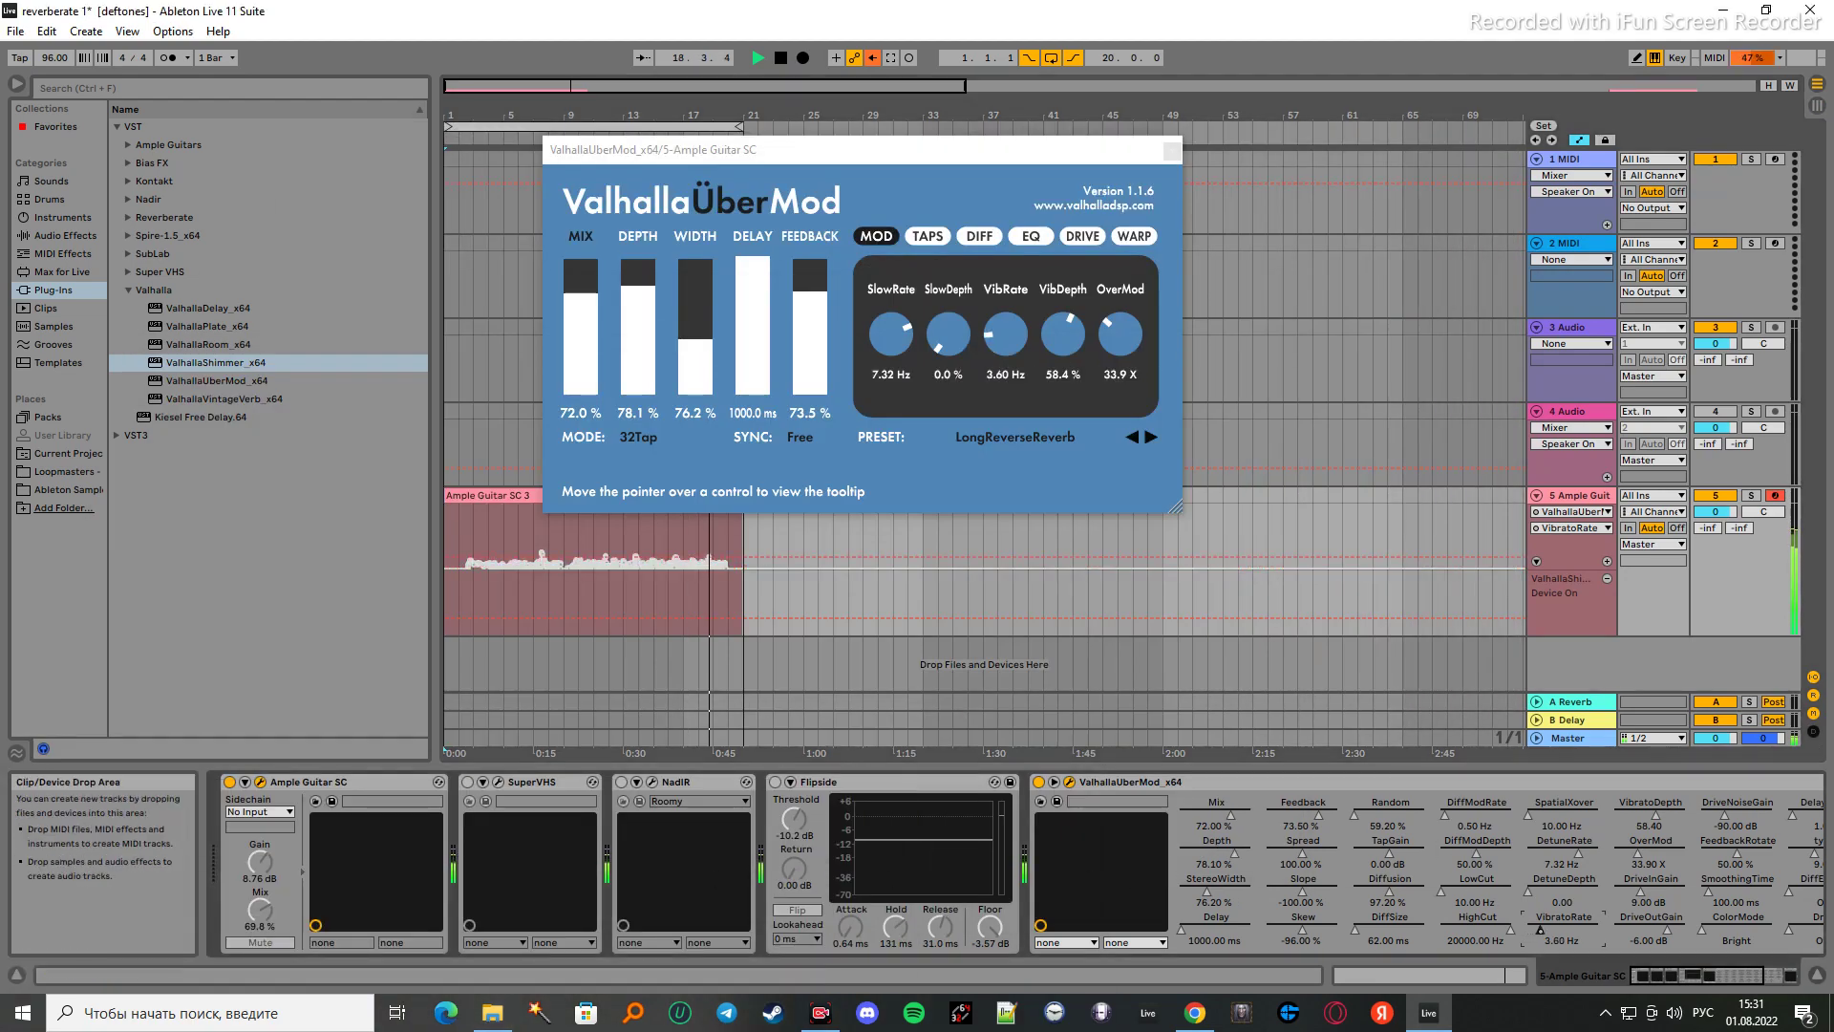
drag(1534, 941, 1534, 908)
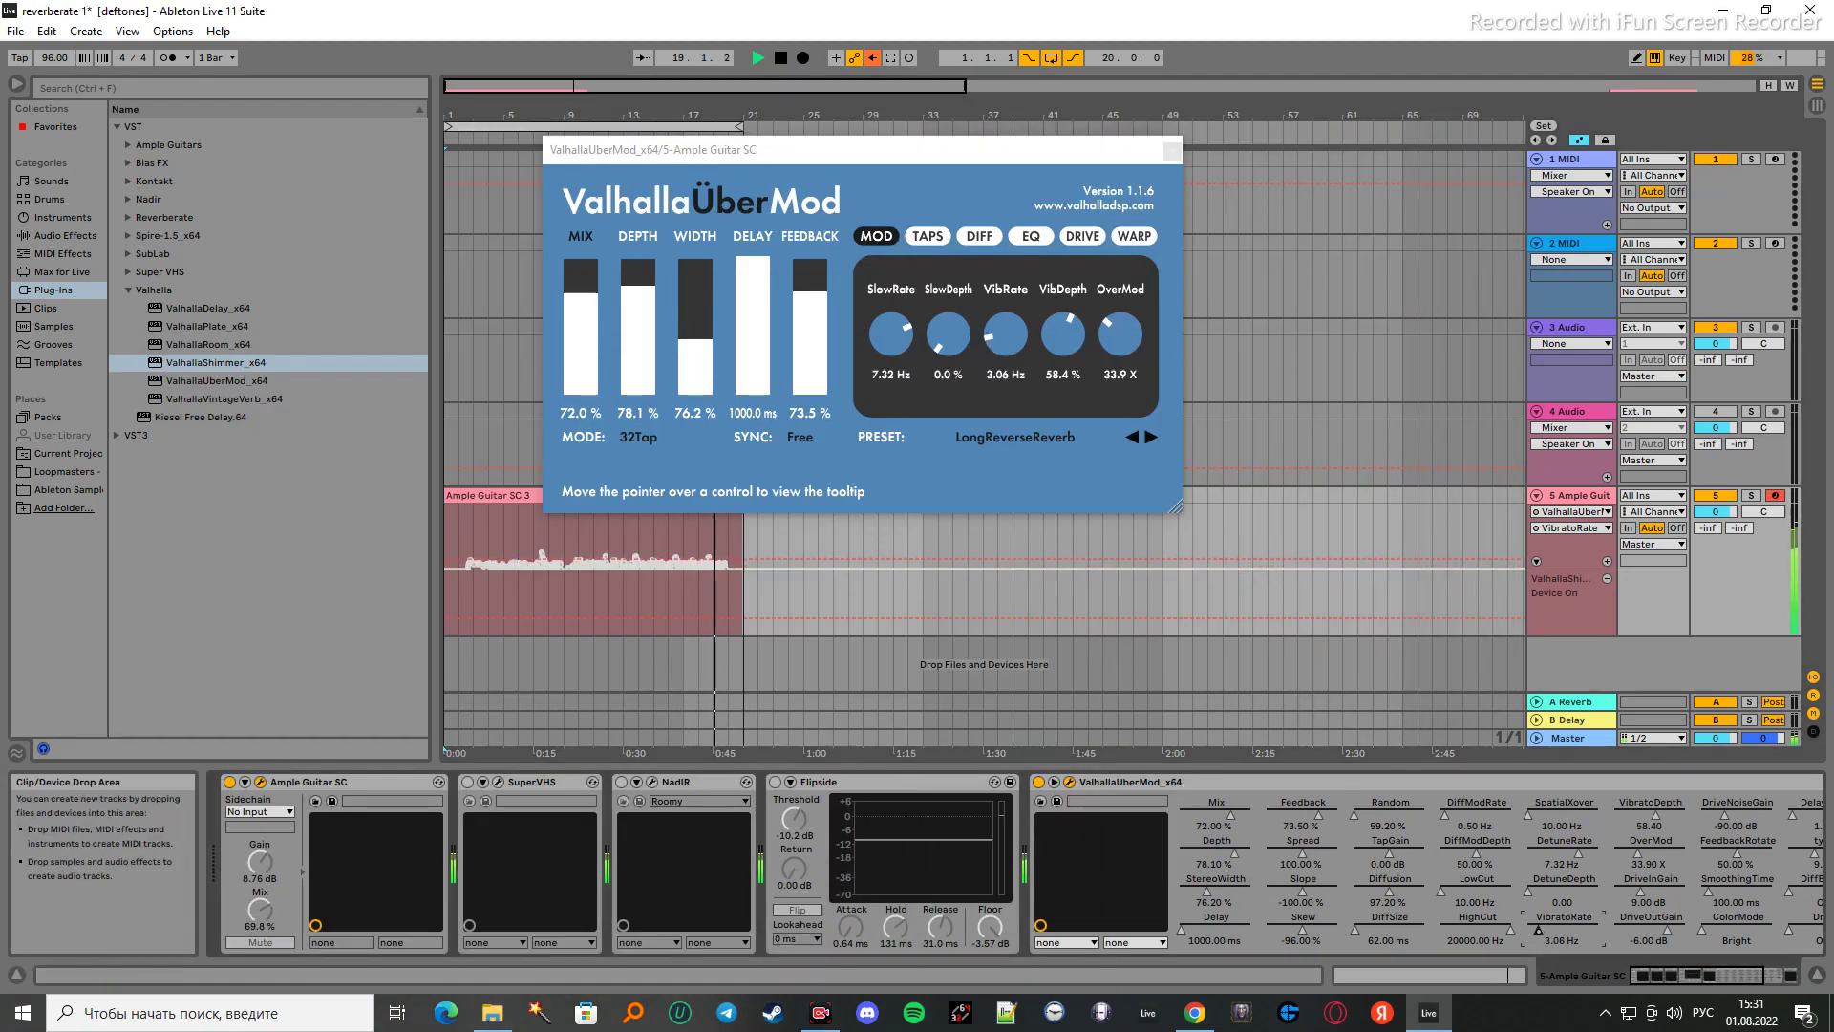
- Record a new take on the Ample Guitar SC track while varying VibratoRate, and stop recording
click(800, 61)
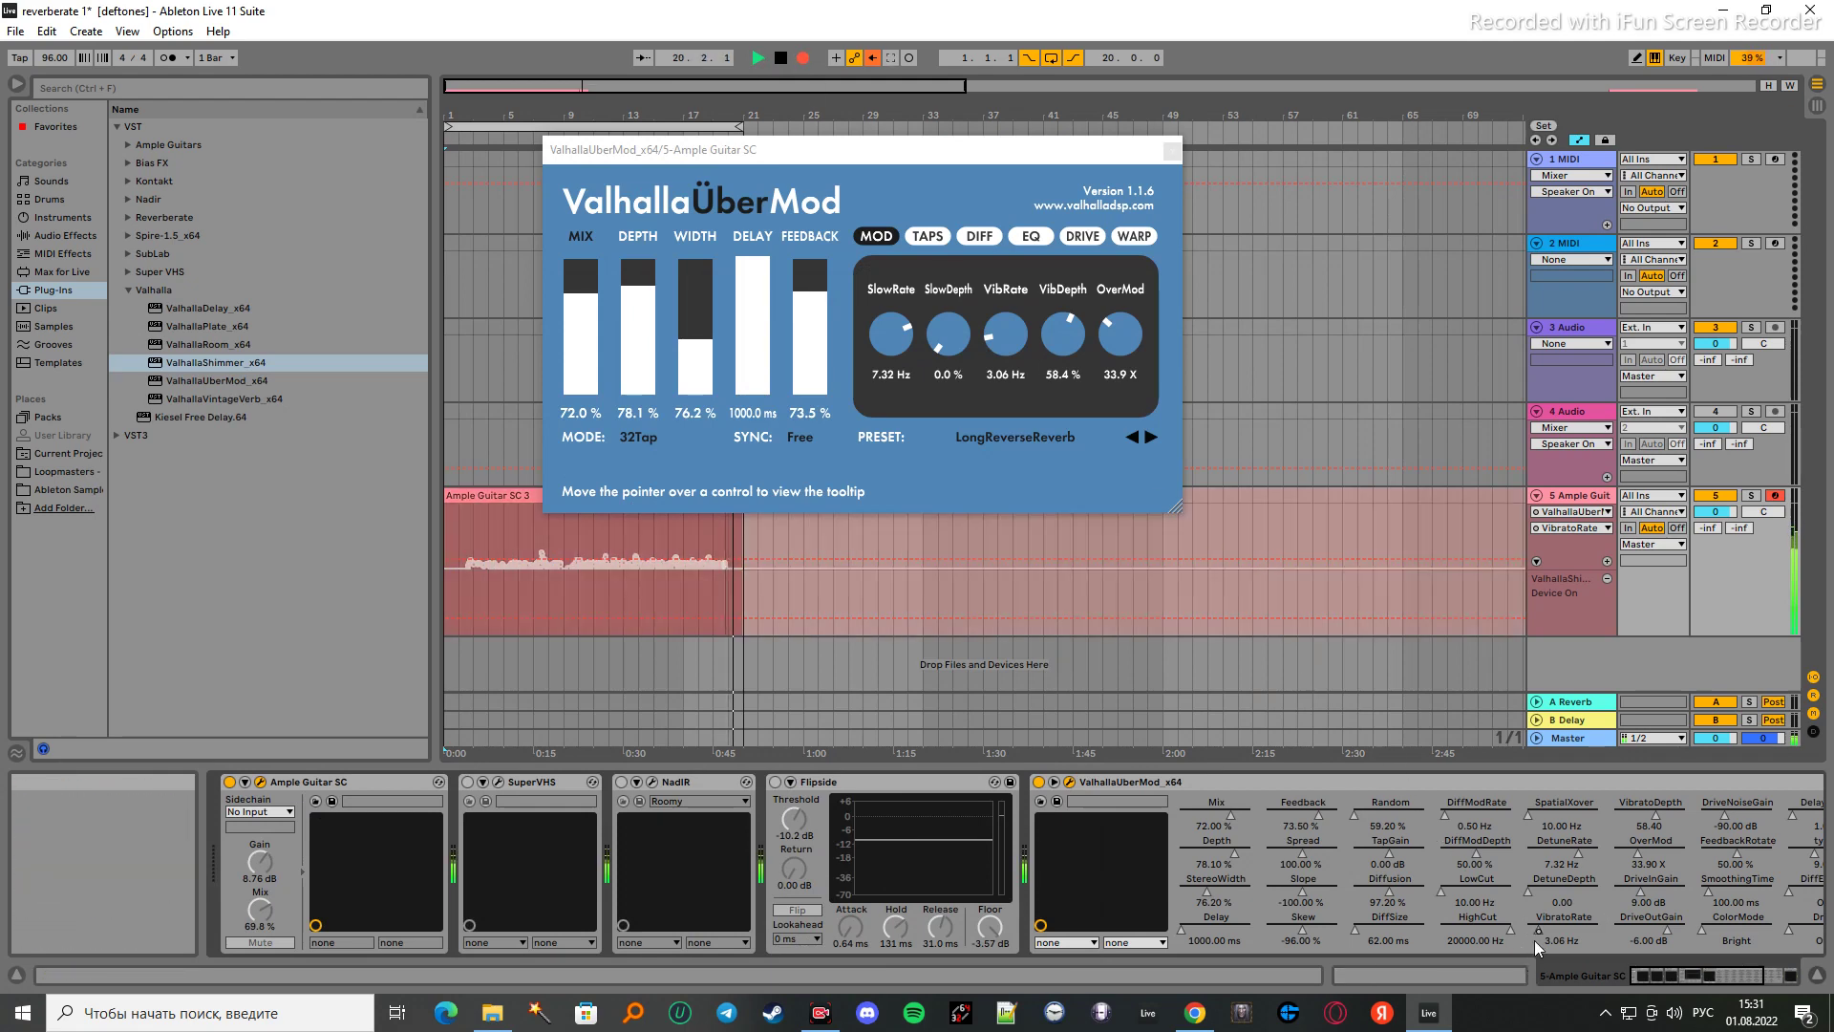
drag(1540, 934, 1540, 967)
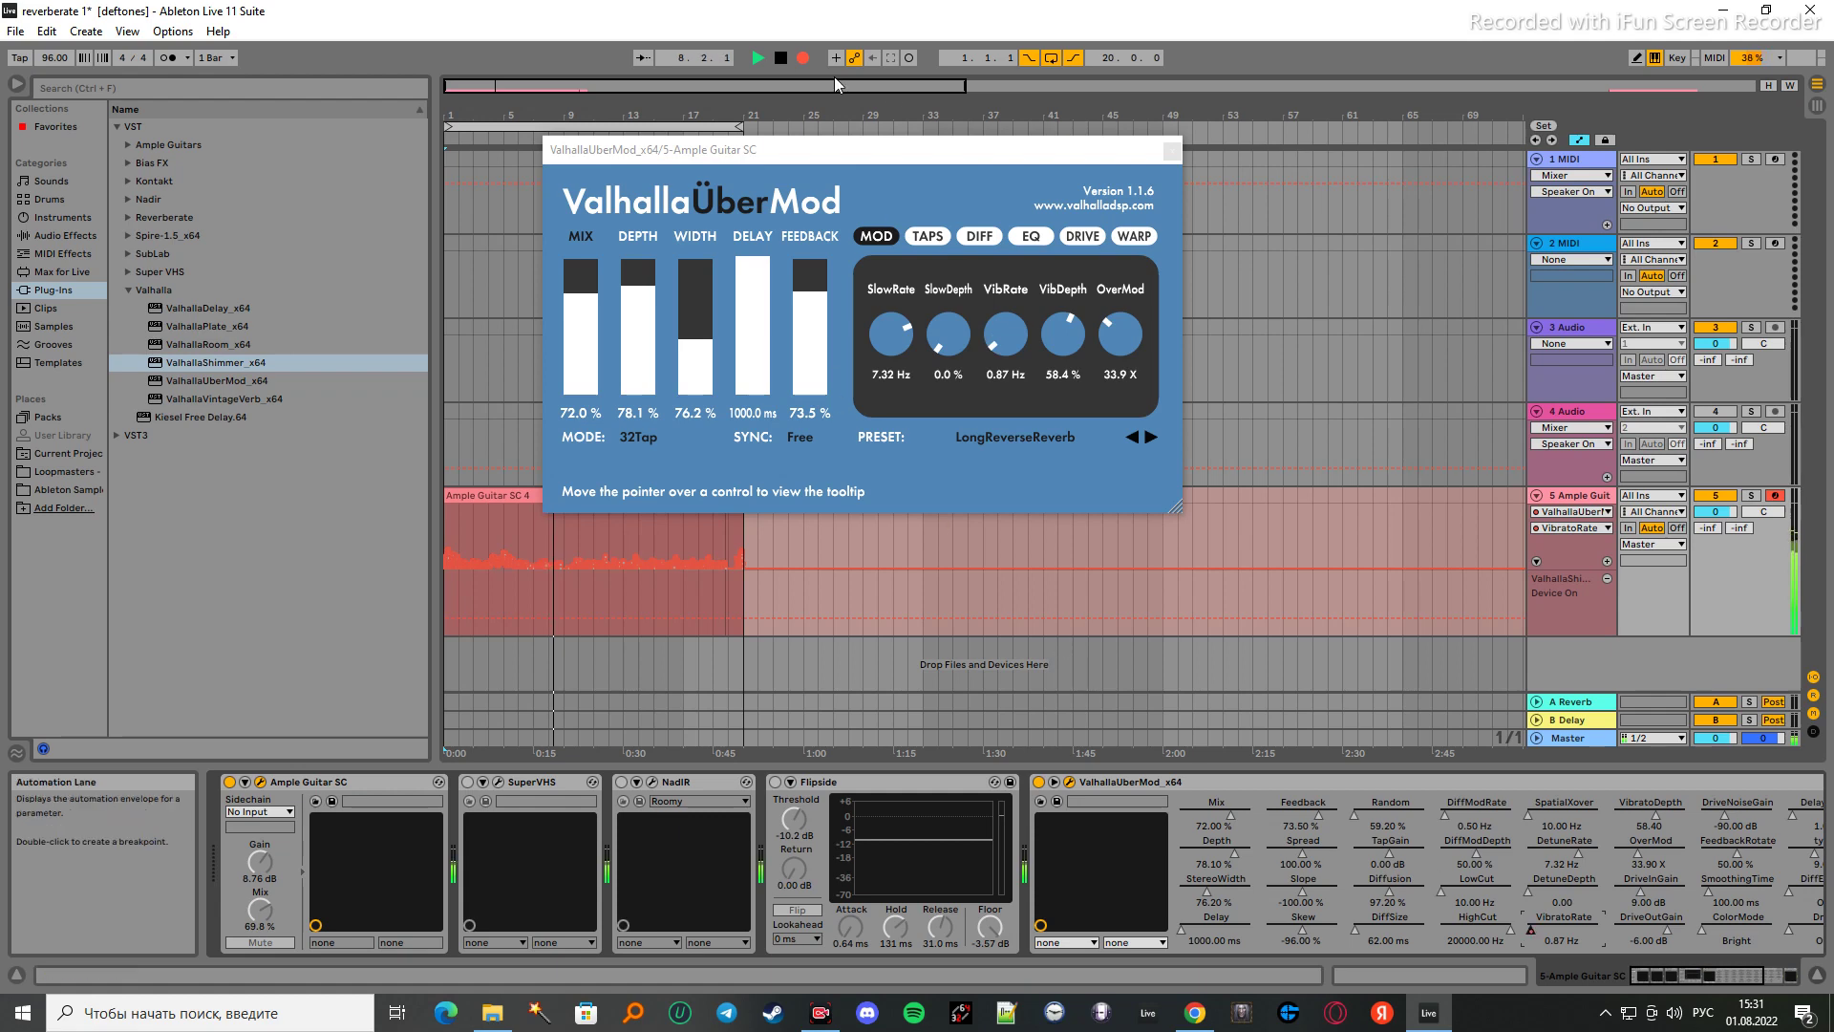
click(804, 59)
- Open Ample Guitar SC, switch to chord 22 and move its window clear of the ÜberMod window
click(259, 783)
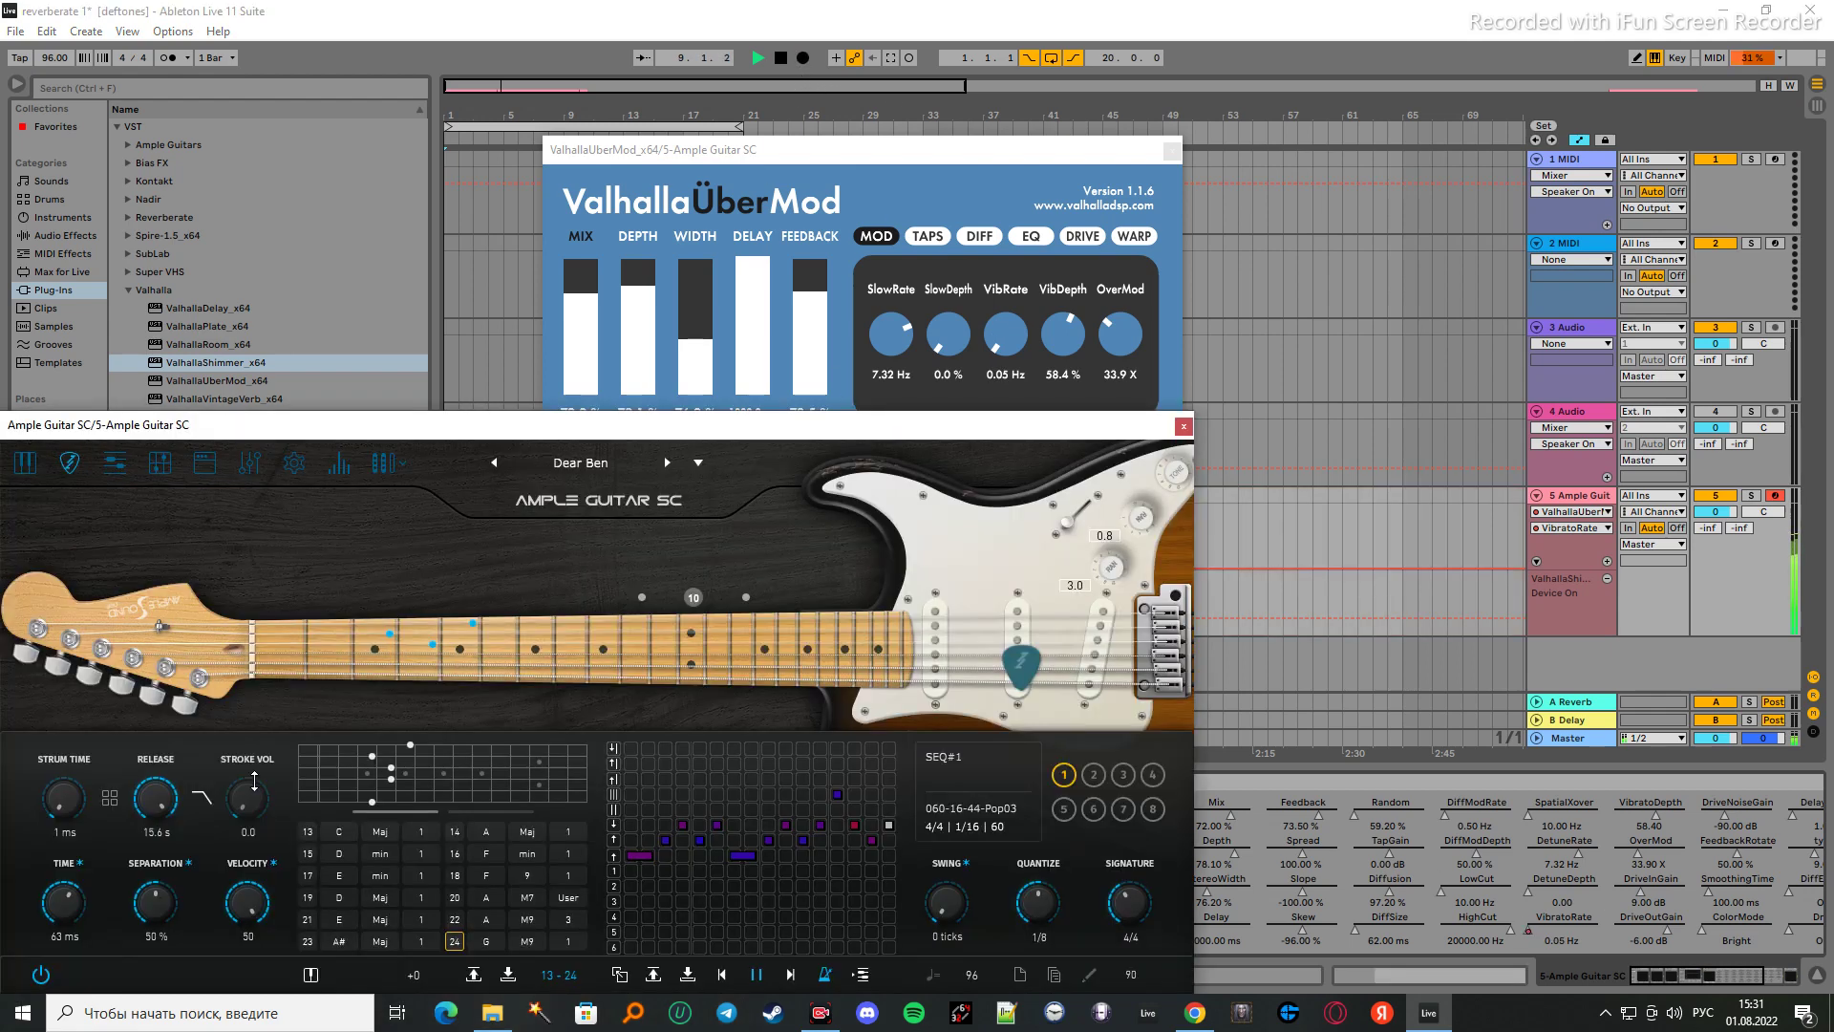
click(451, 917)
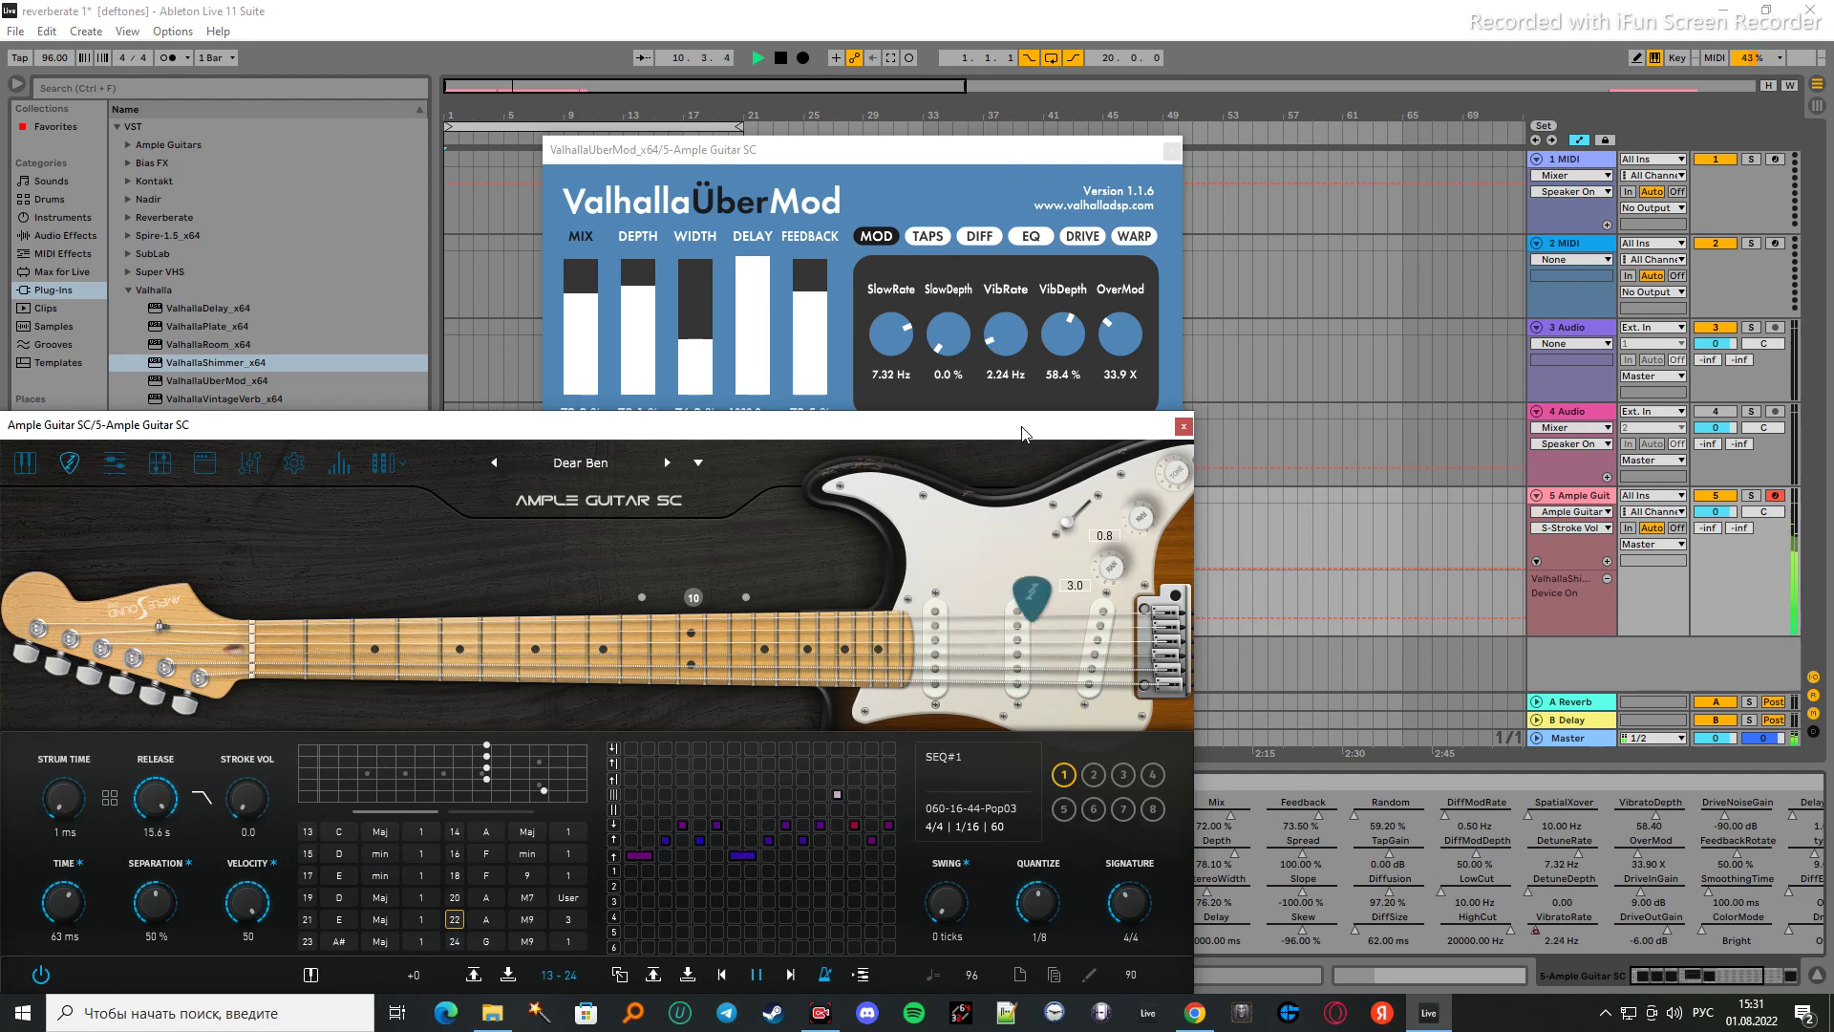
drag(1010, 434, 376, 466)
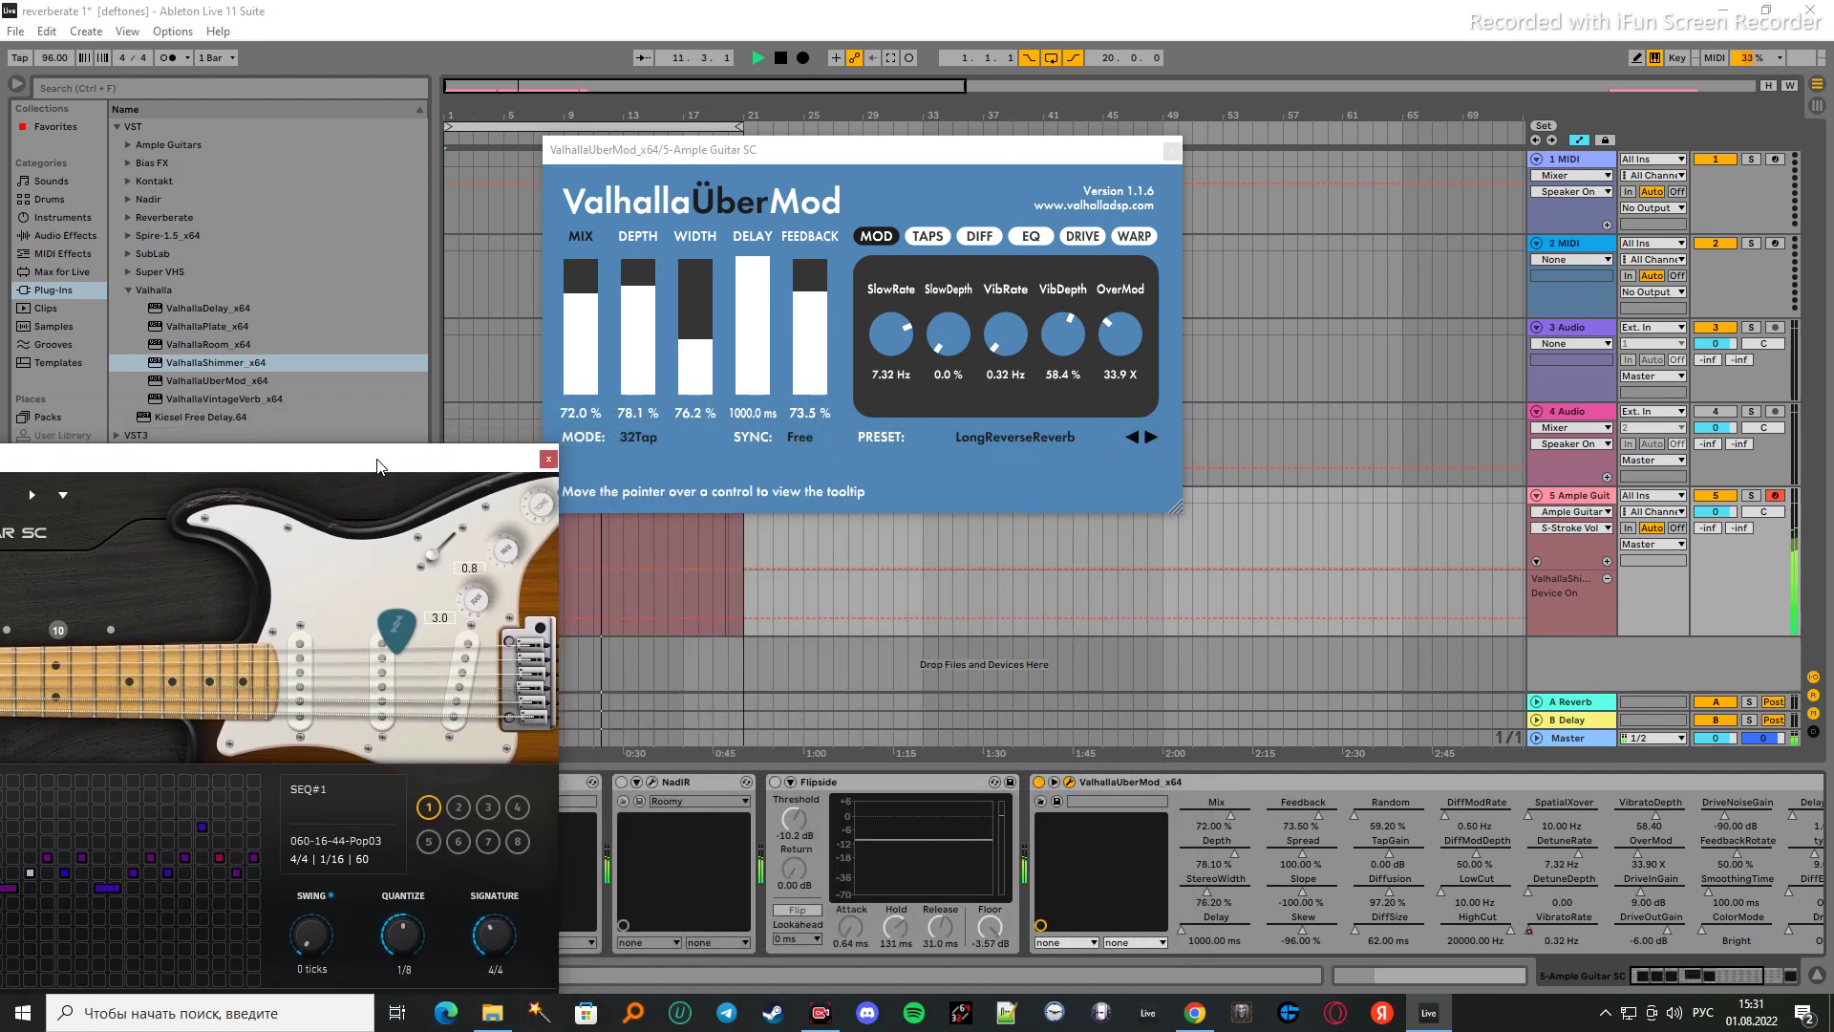
- Collapse the ÜberMod device, open ValhallaShimmer and switch it on with its feedback lowered to 0.000
click(1054, 782)
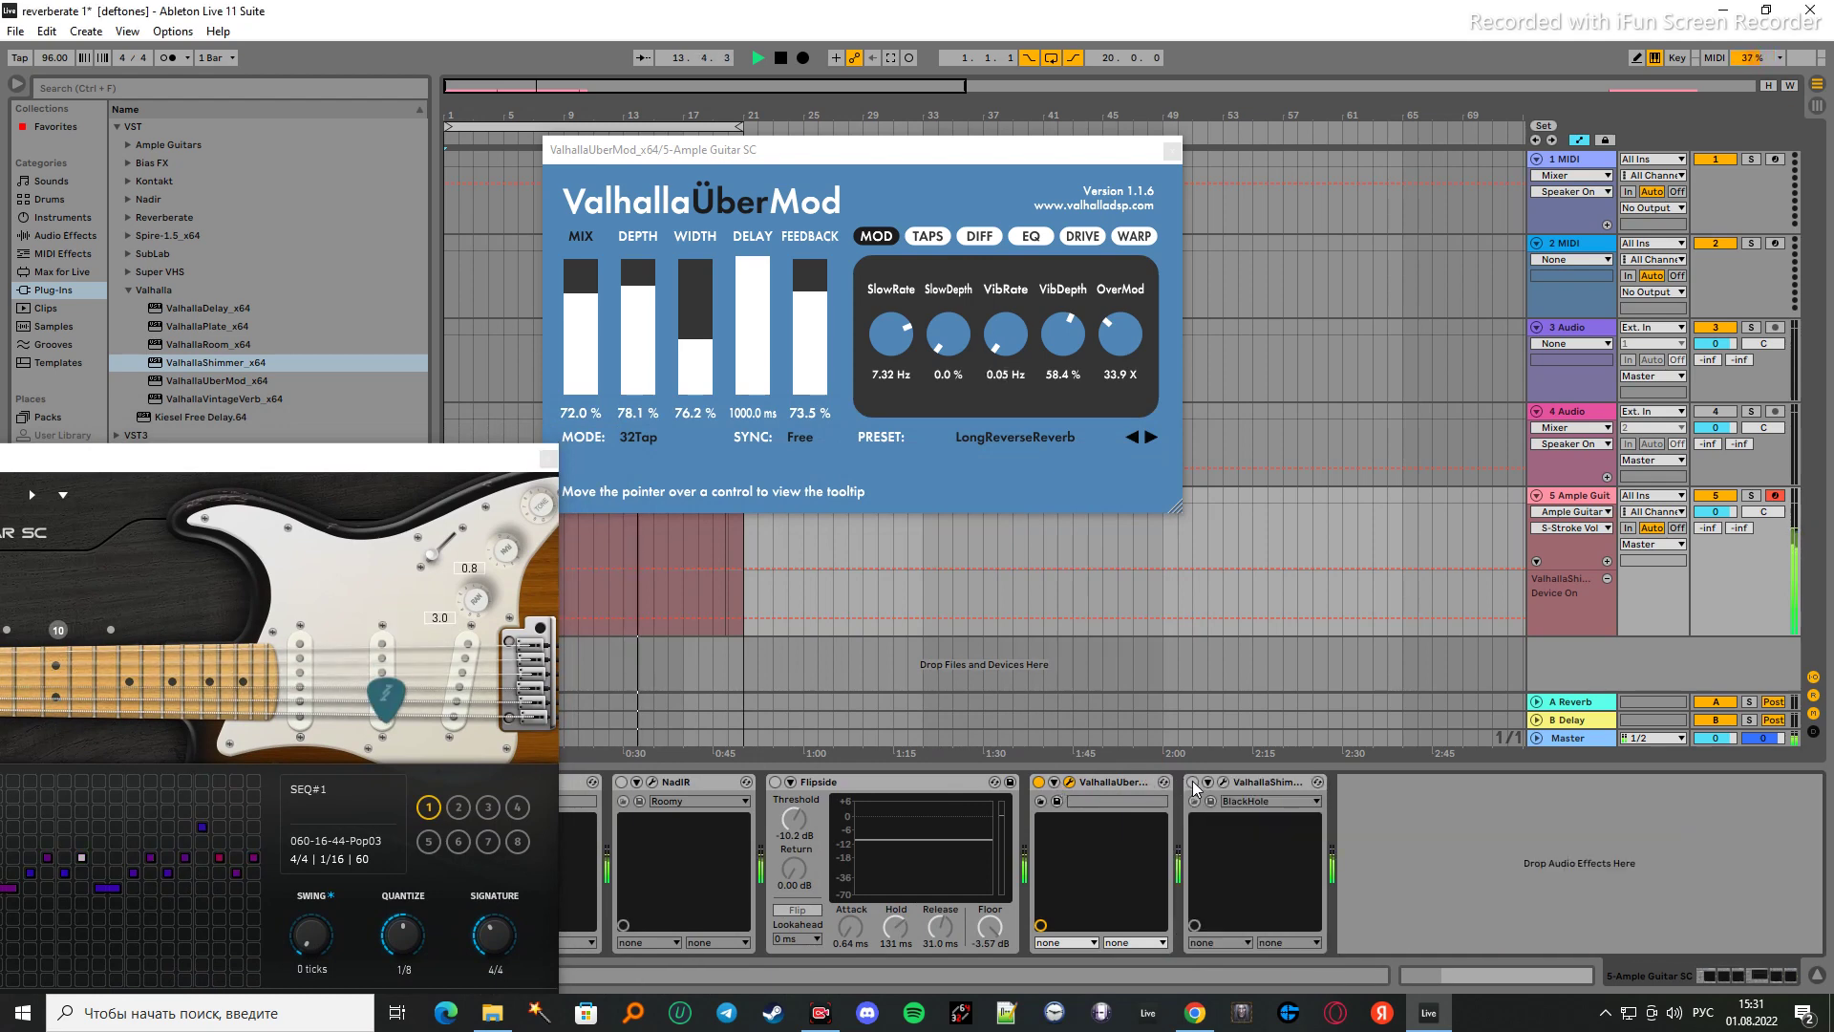
click(1223, 781)
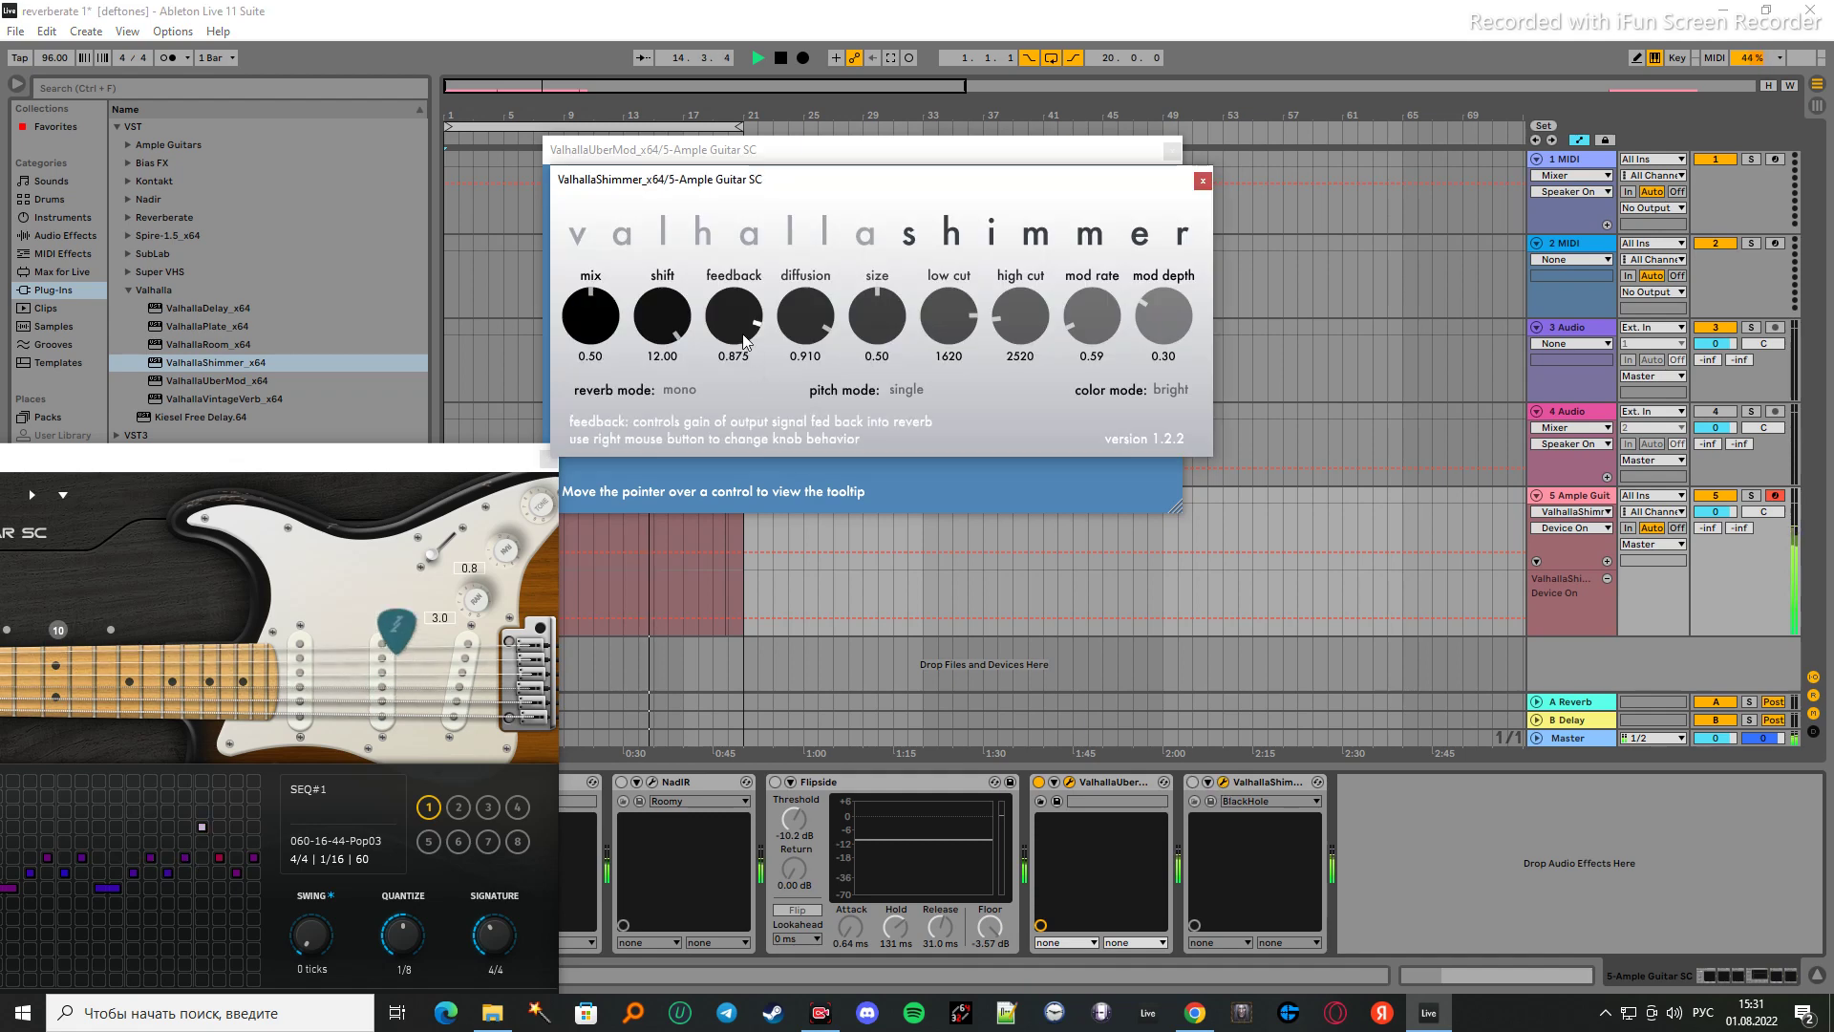
drag(748, 325, 731, 616)
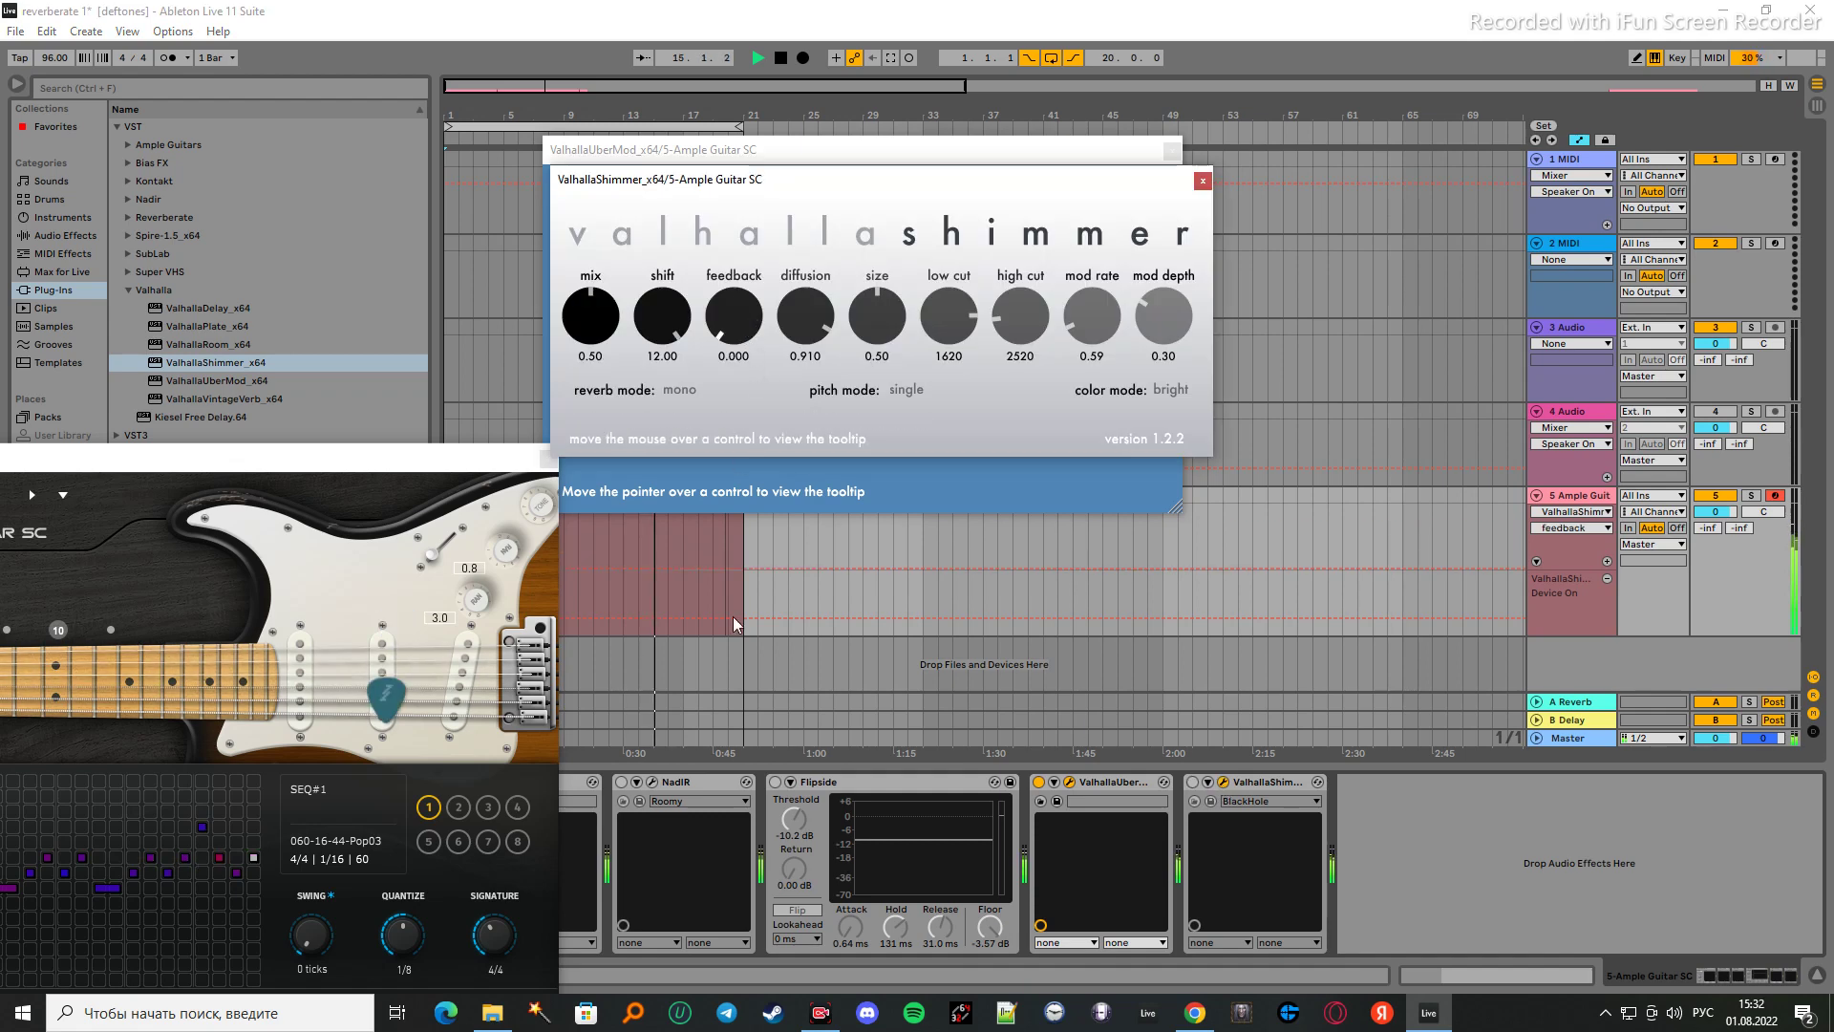
click(1192, 781)
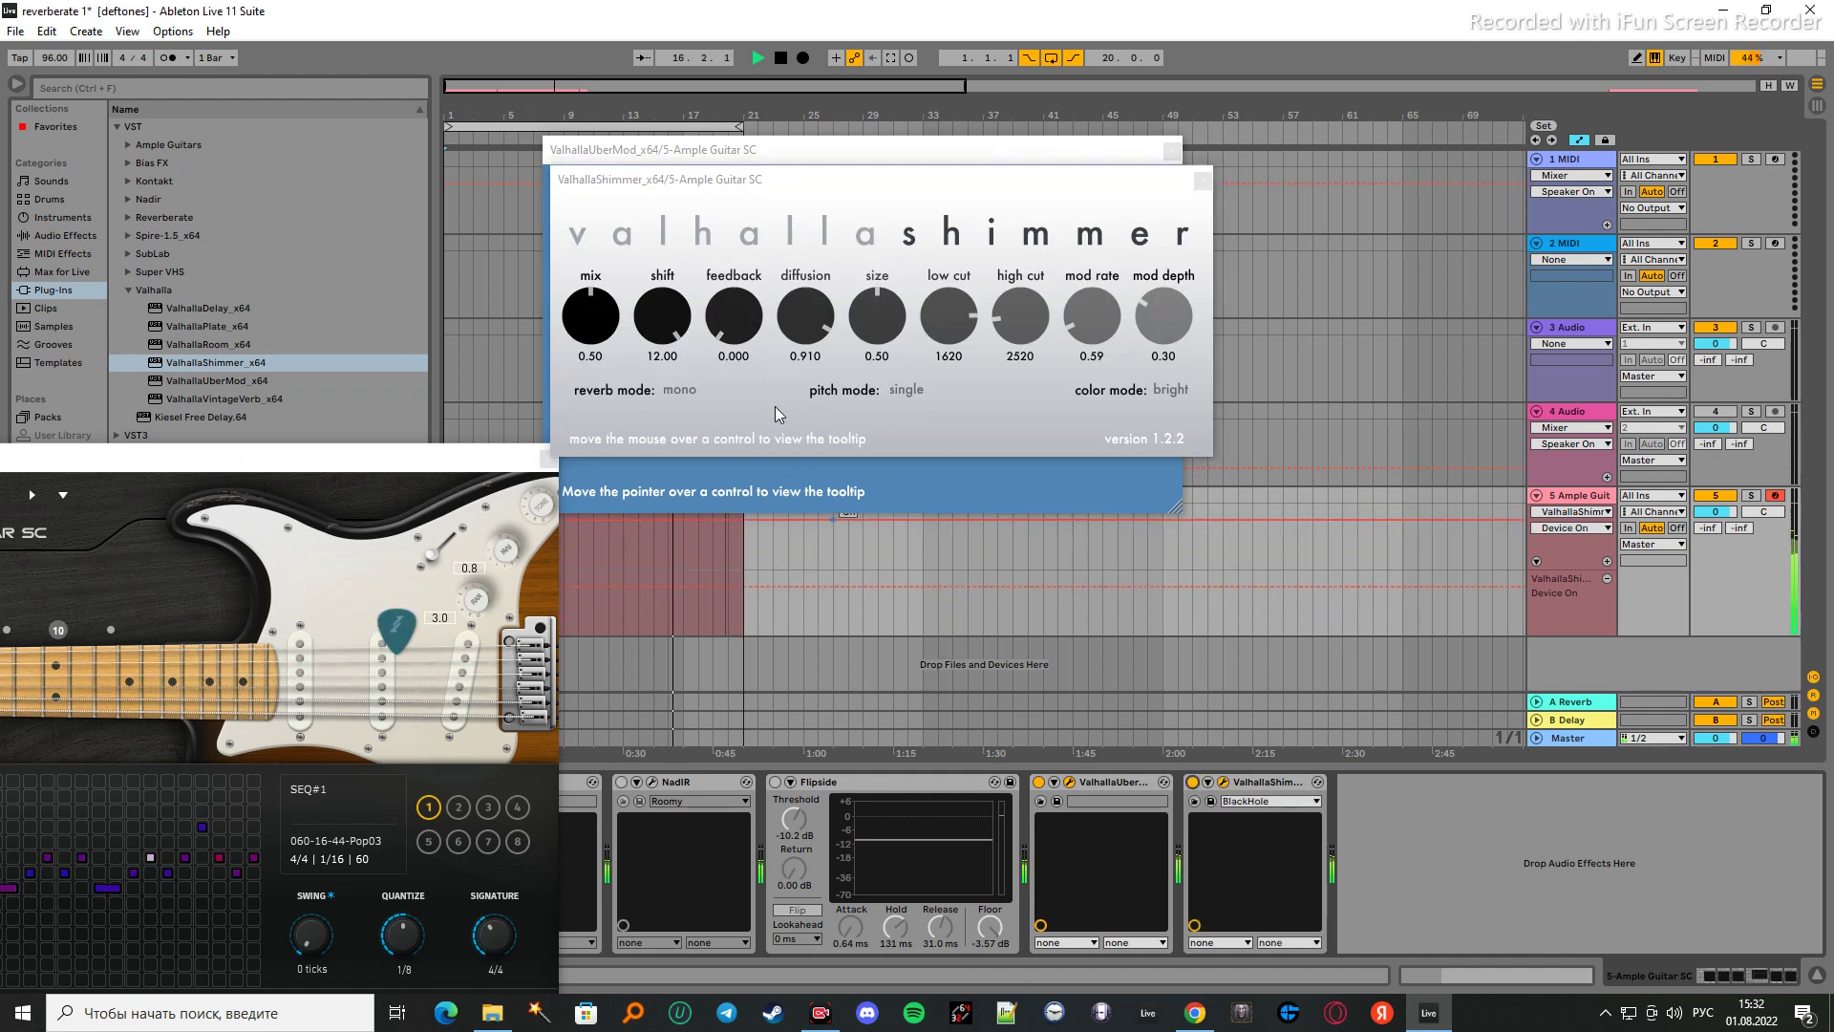
- Gradually raise ValhallaShimmer's feedback to about 0.735 during playback
drag(736, 338, 736, 335)
scroll(735, 336, up, 2)
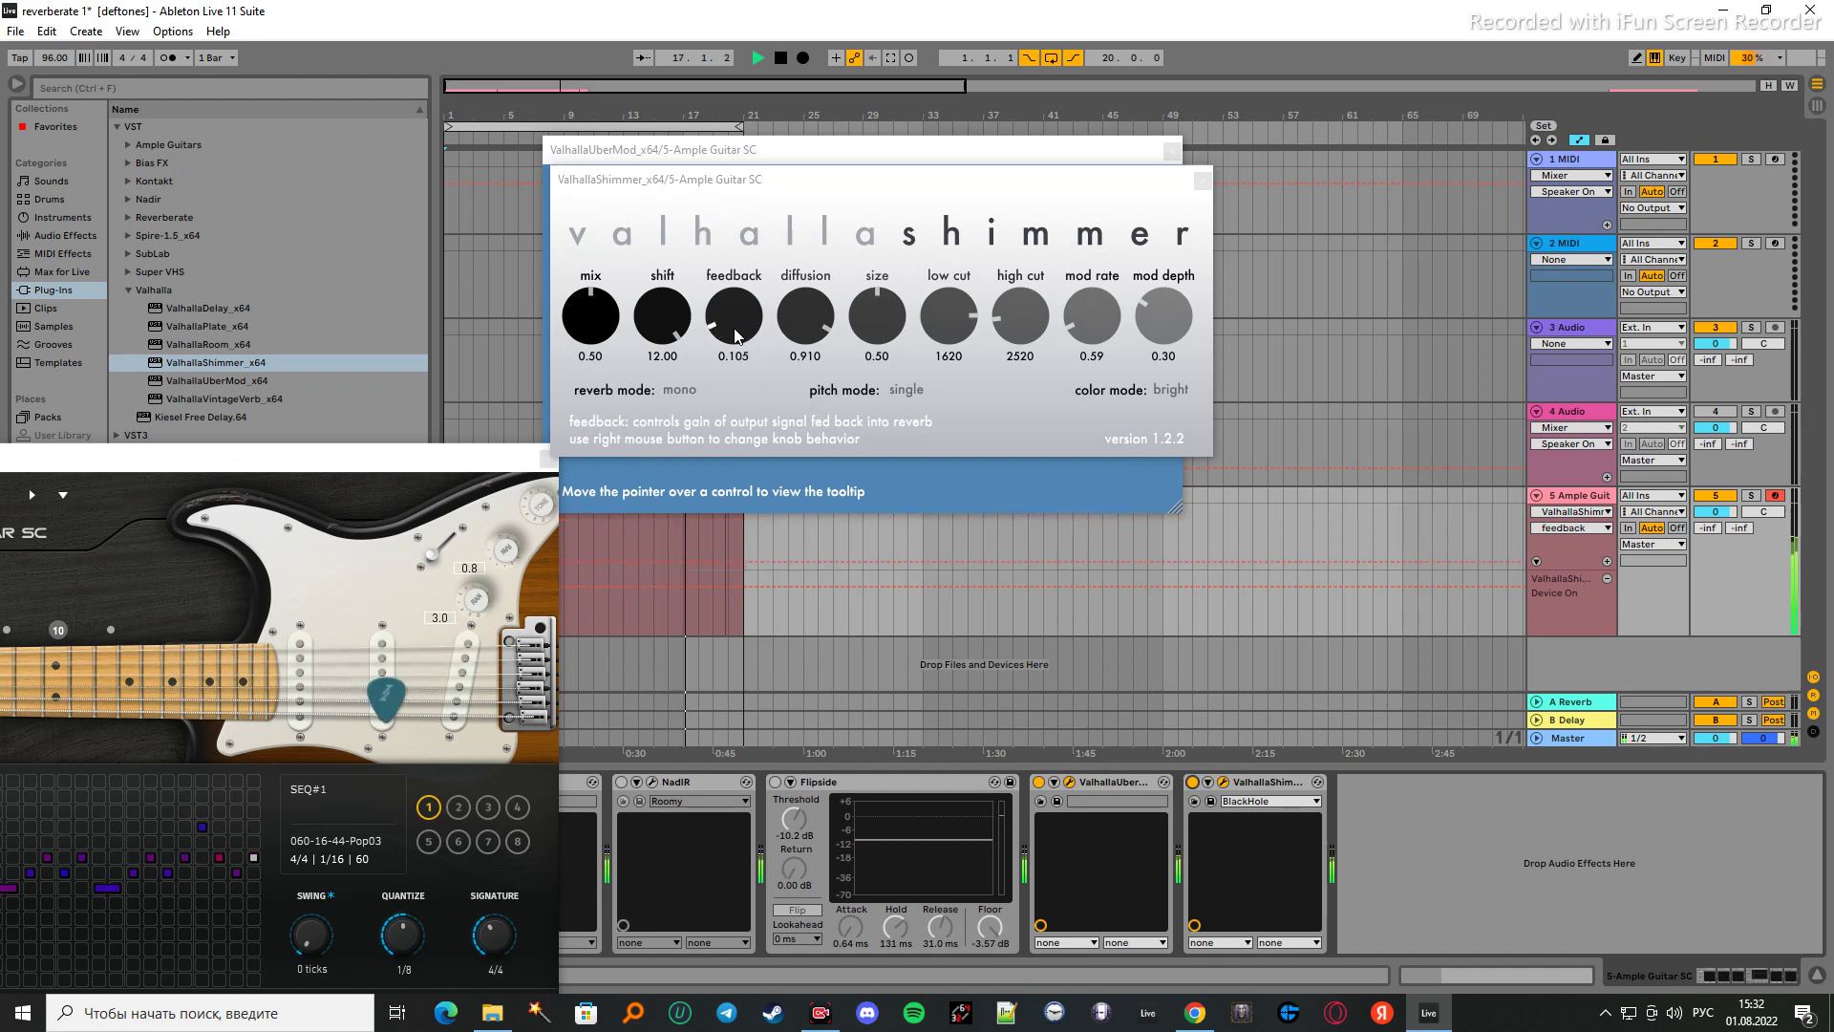
scroll(735, 336, up, 4)
scroll(736, 336, up, 4)
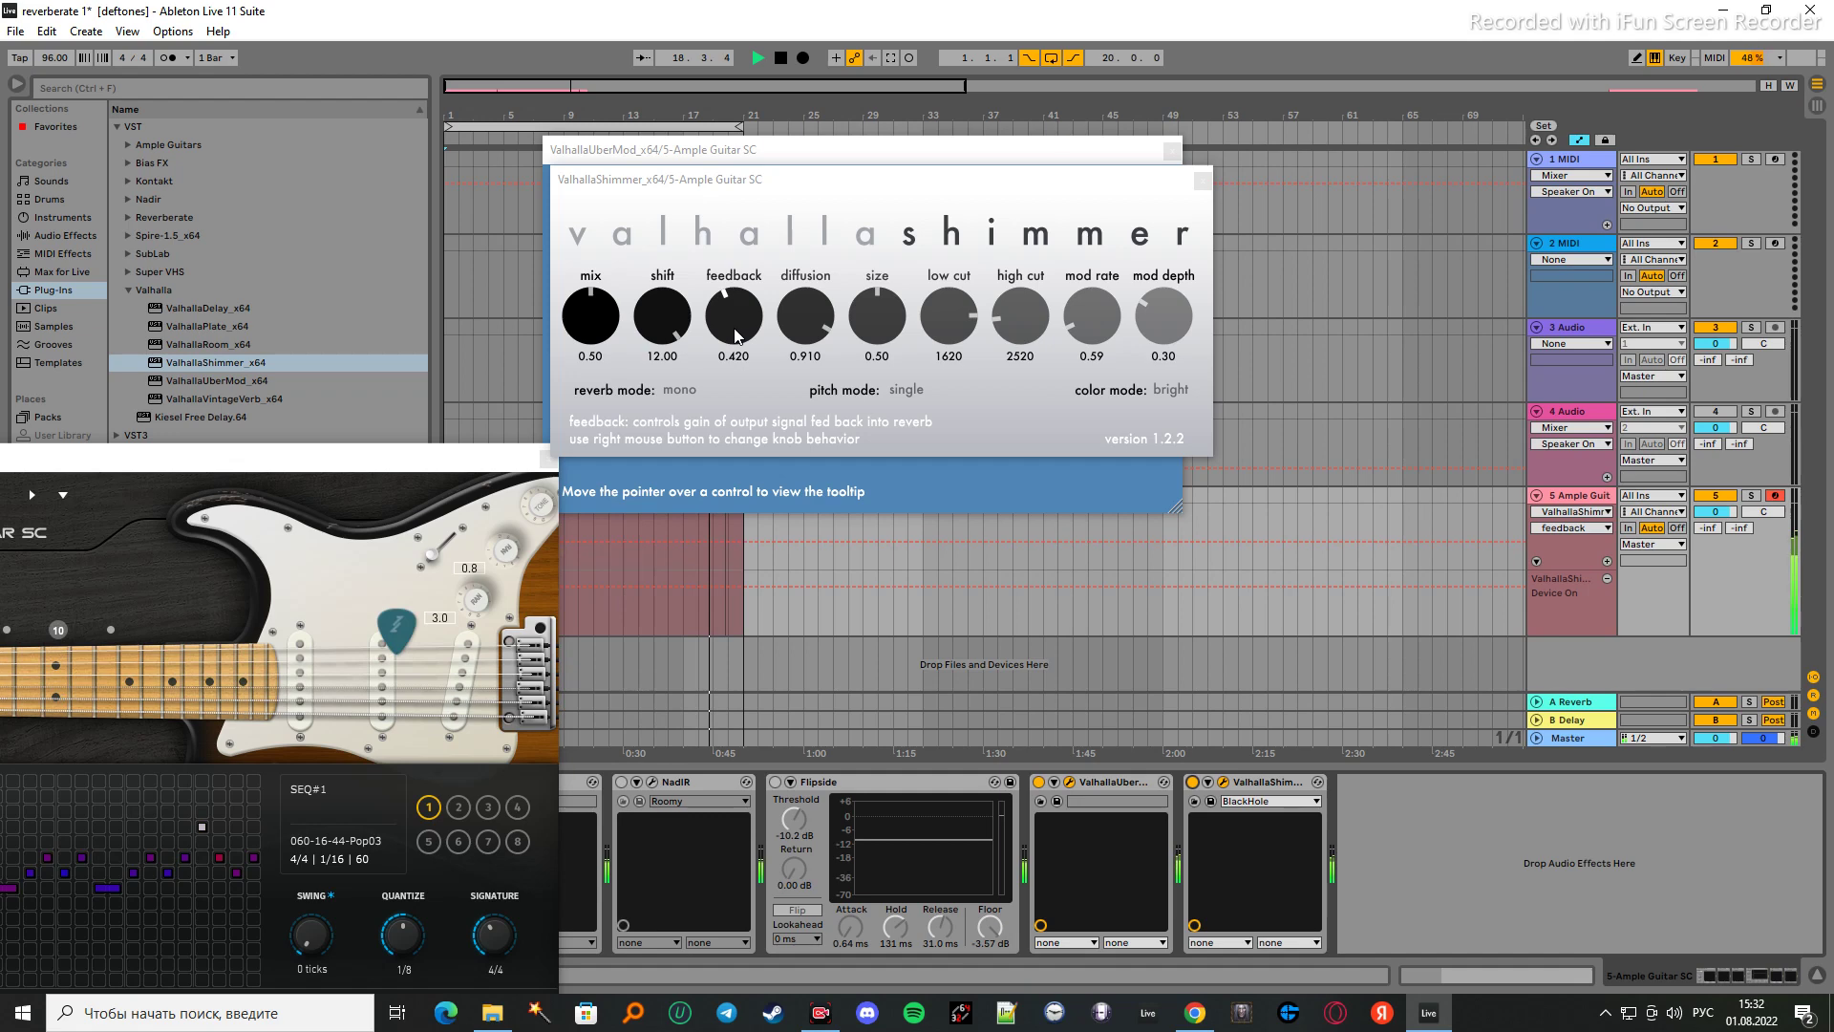
scroll(736, 337, up, 6)
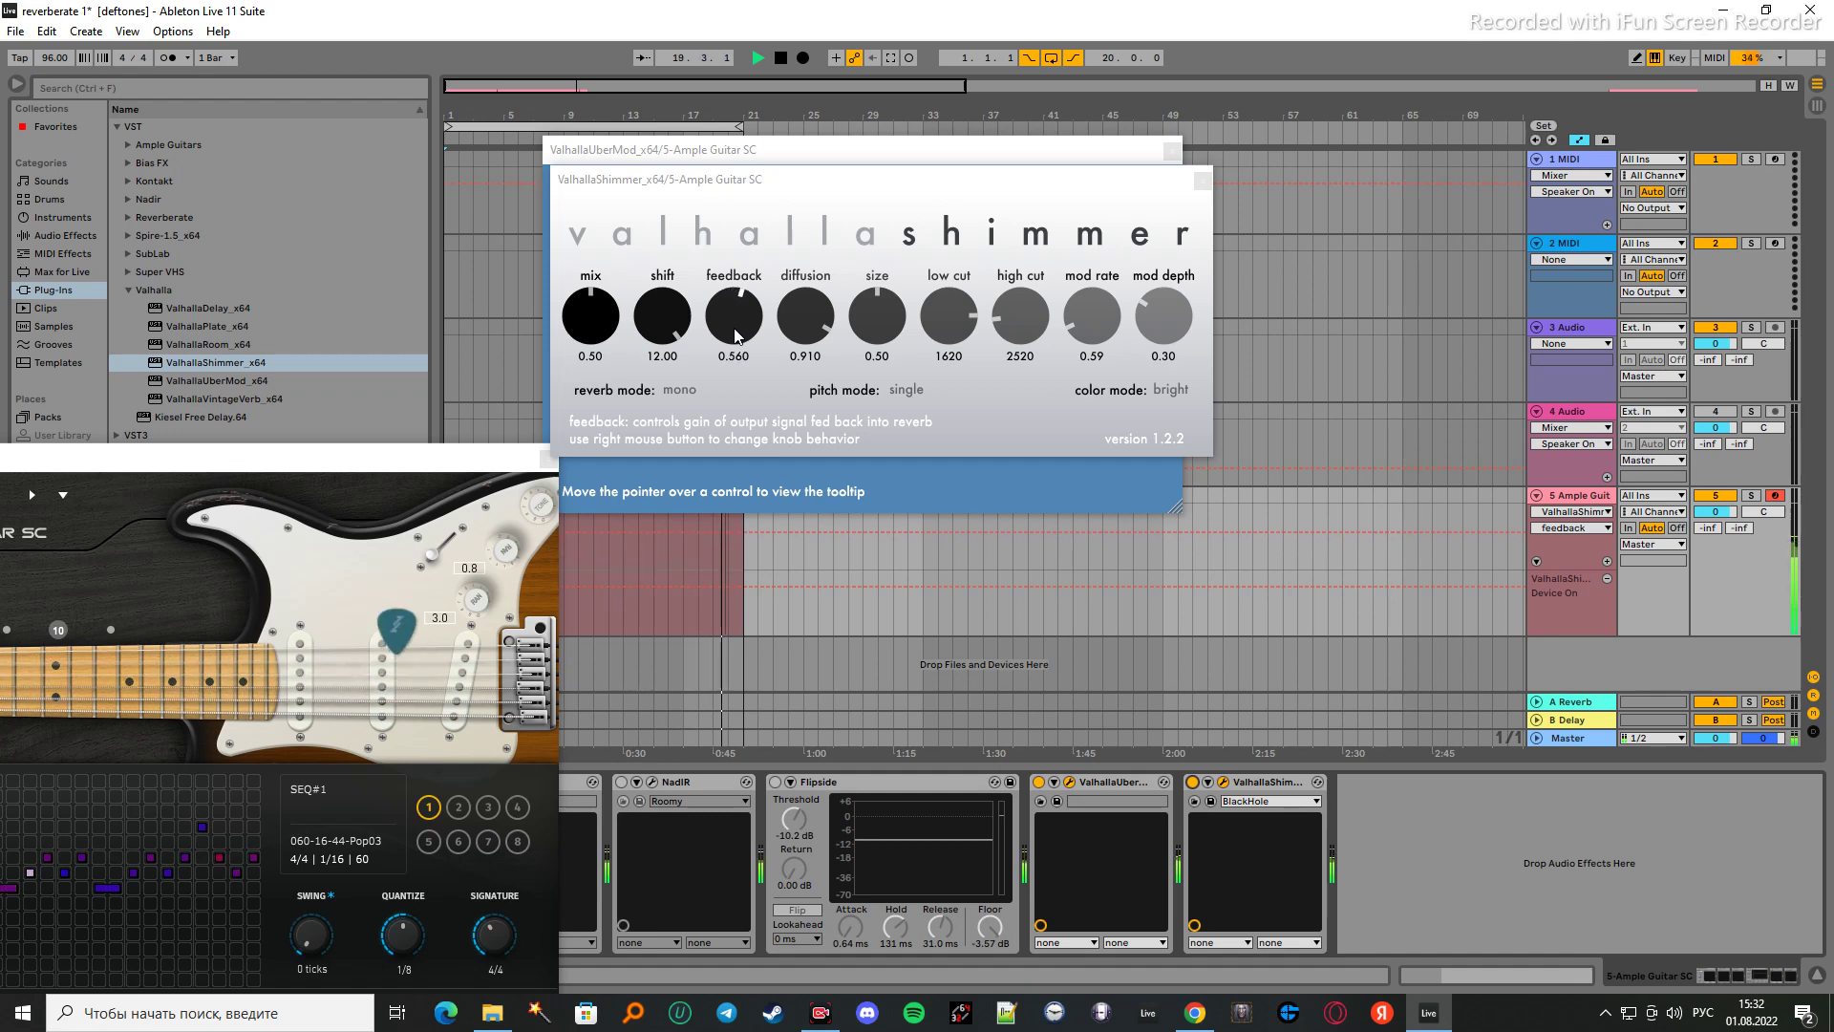
scroll(735, 336, up, 6)
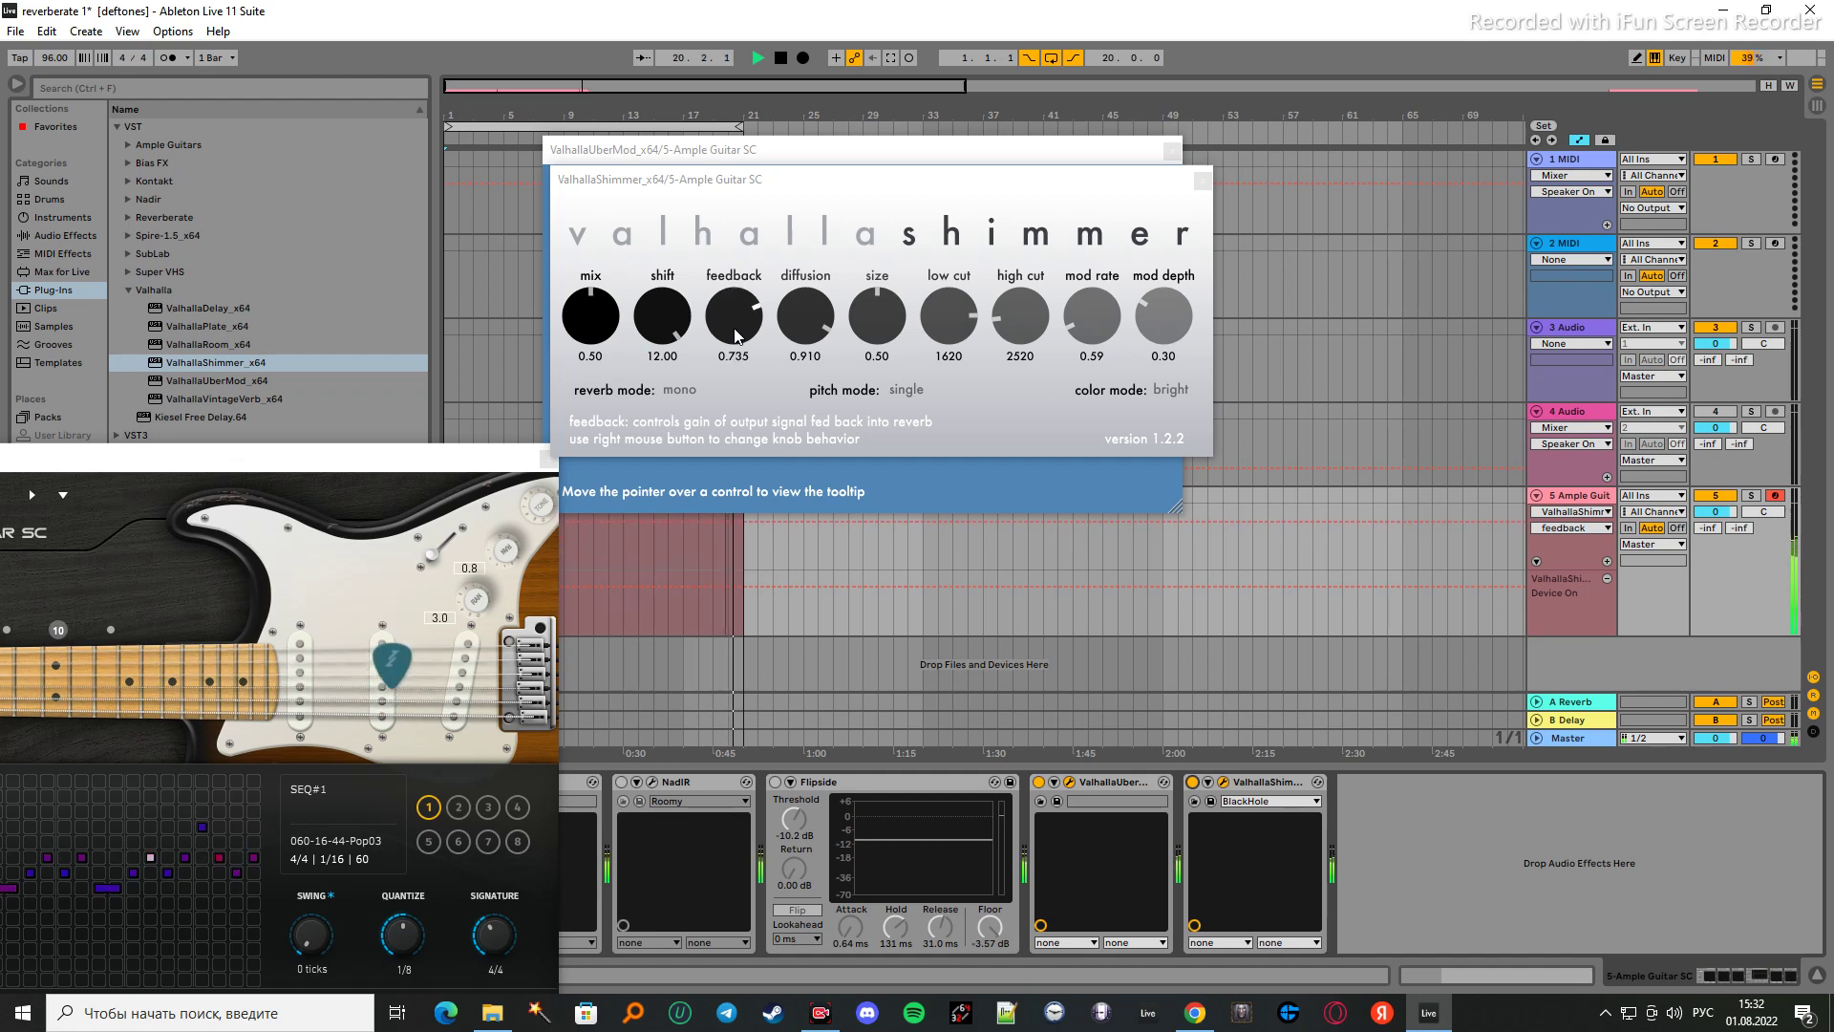
- In Ample Guitar SC, try B as chord 22's root before choosing G, and set chord 24's root to A
drag(286, 457, 945, 315)
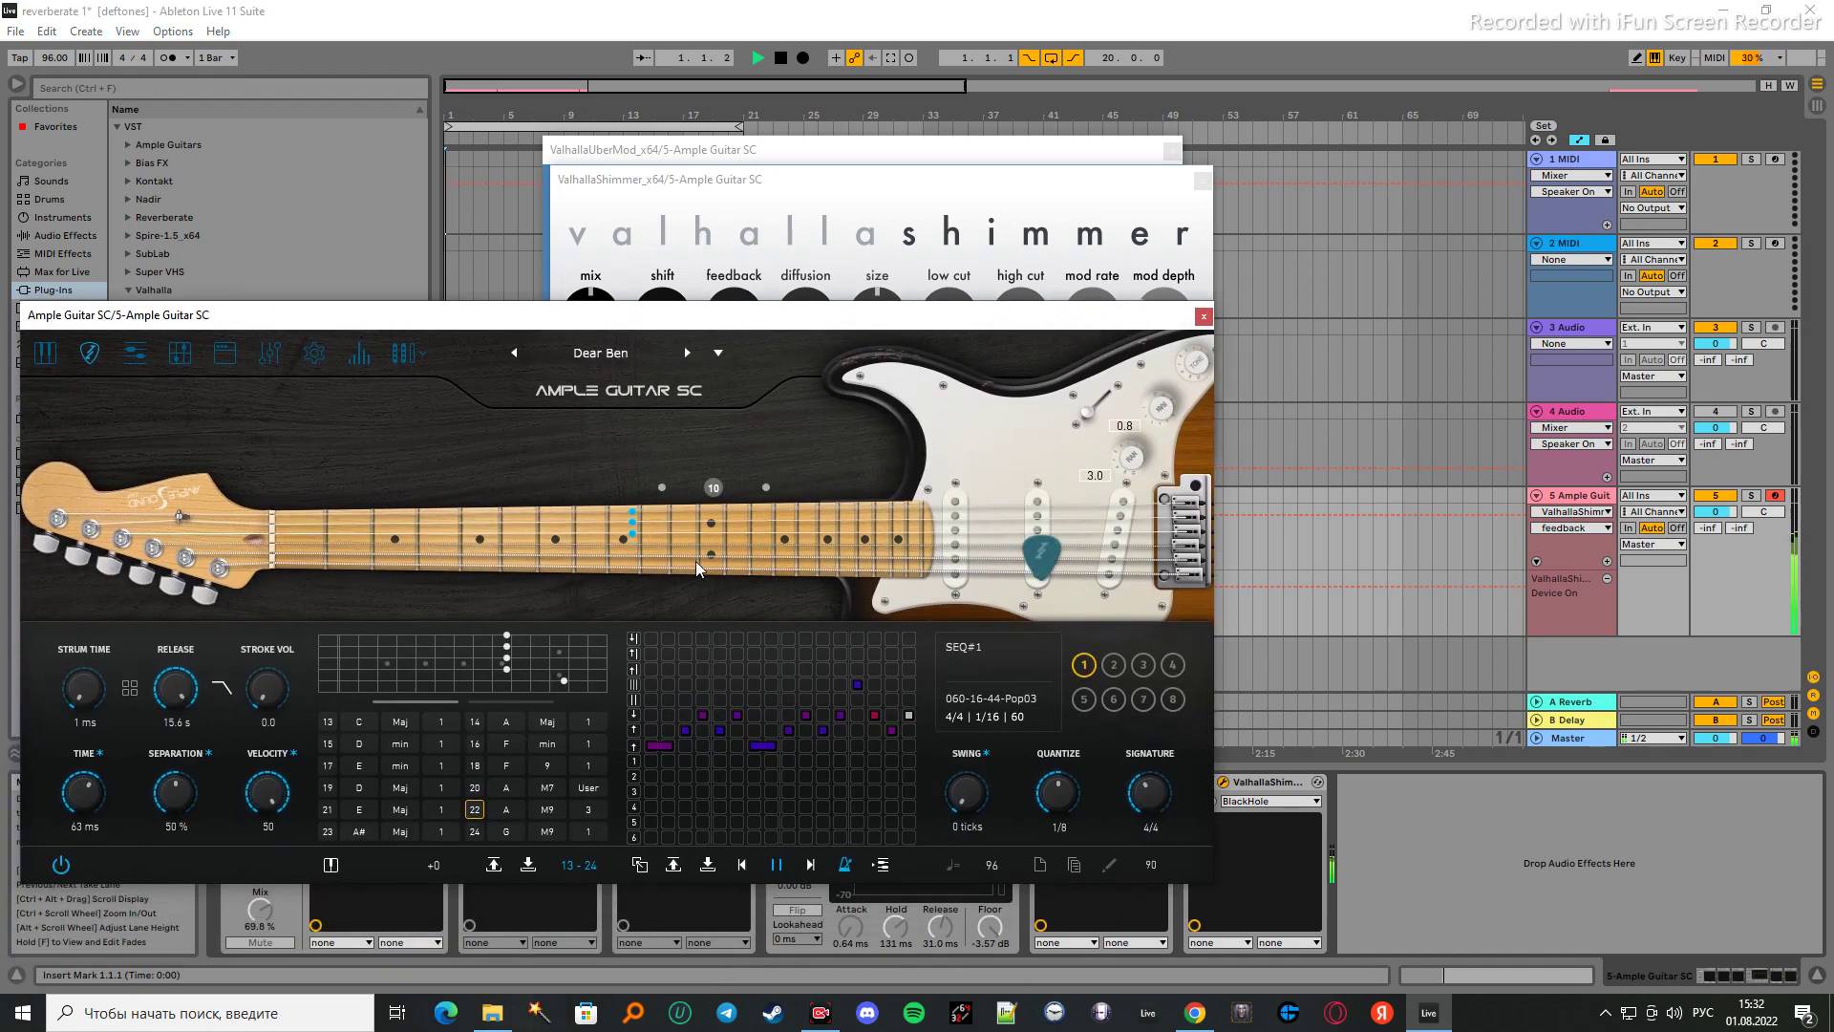
click(511, 809)
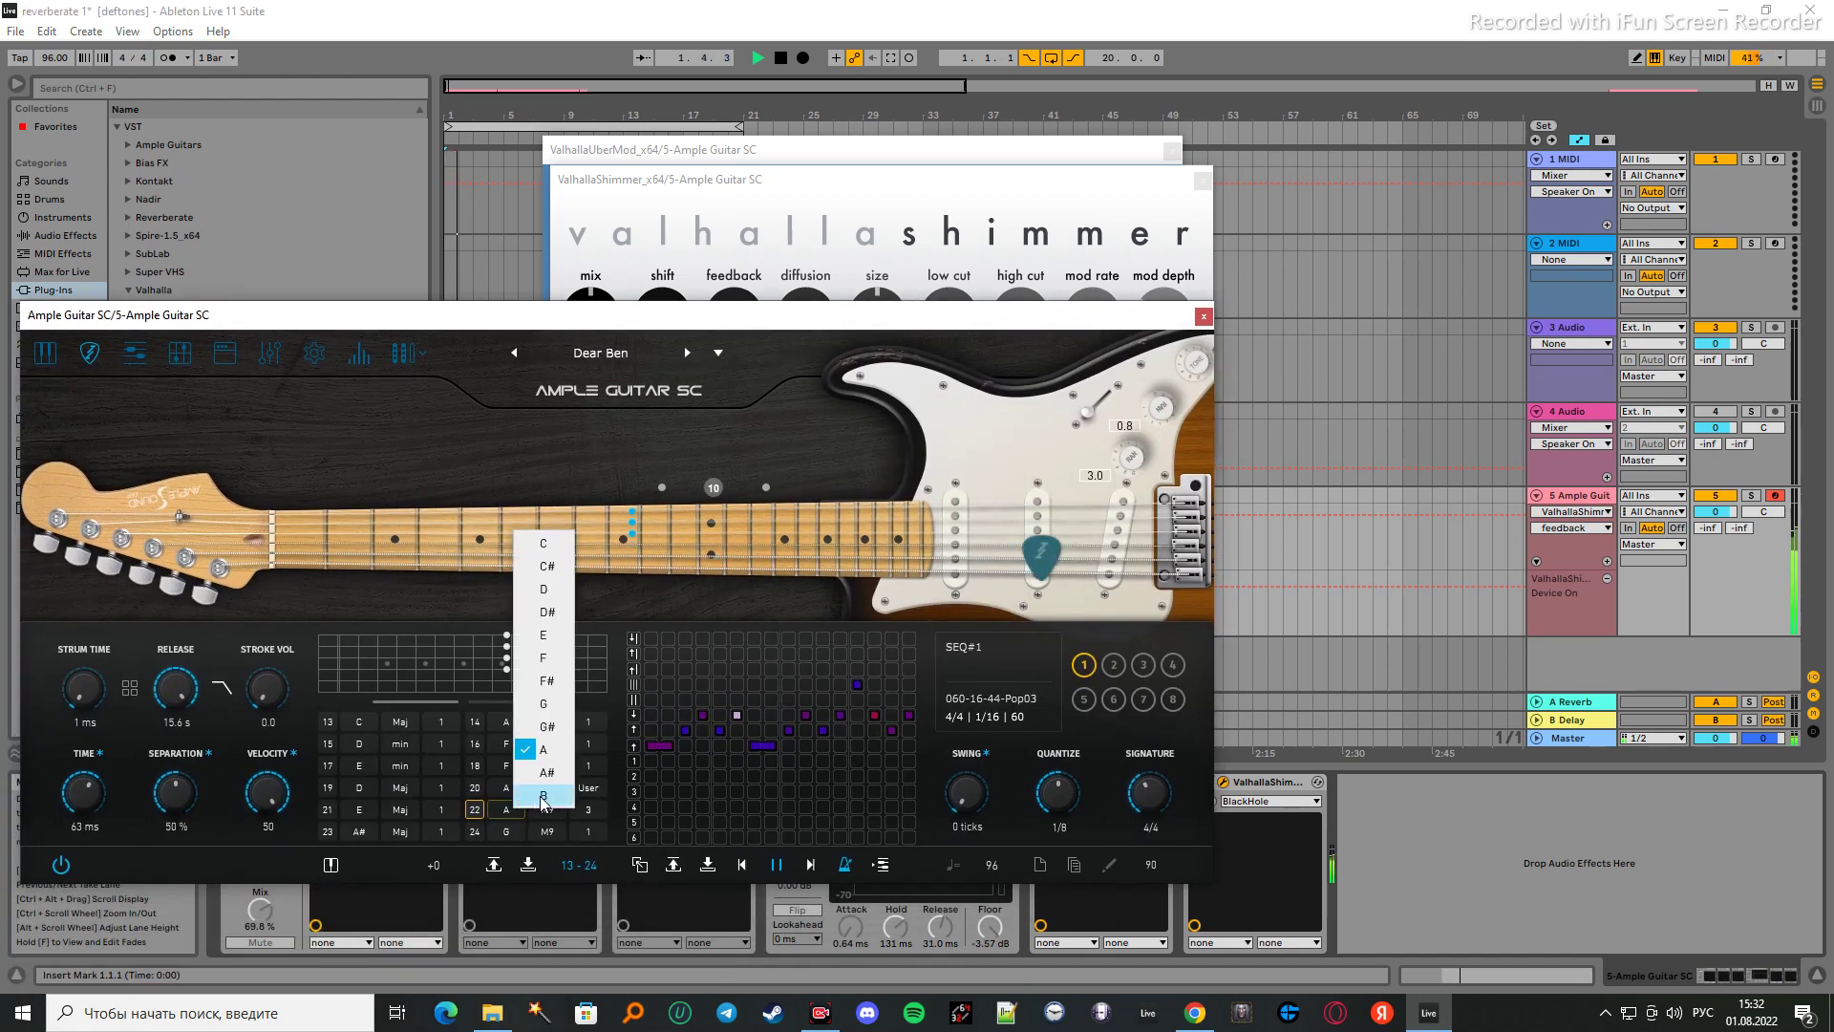
click(548, 807)
click(508, 809)
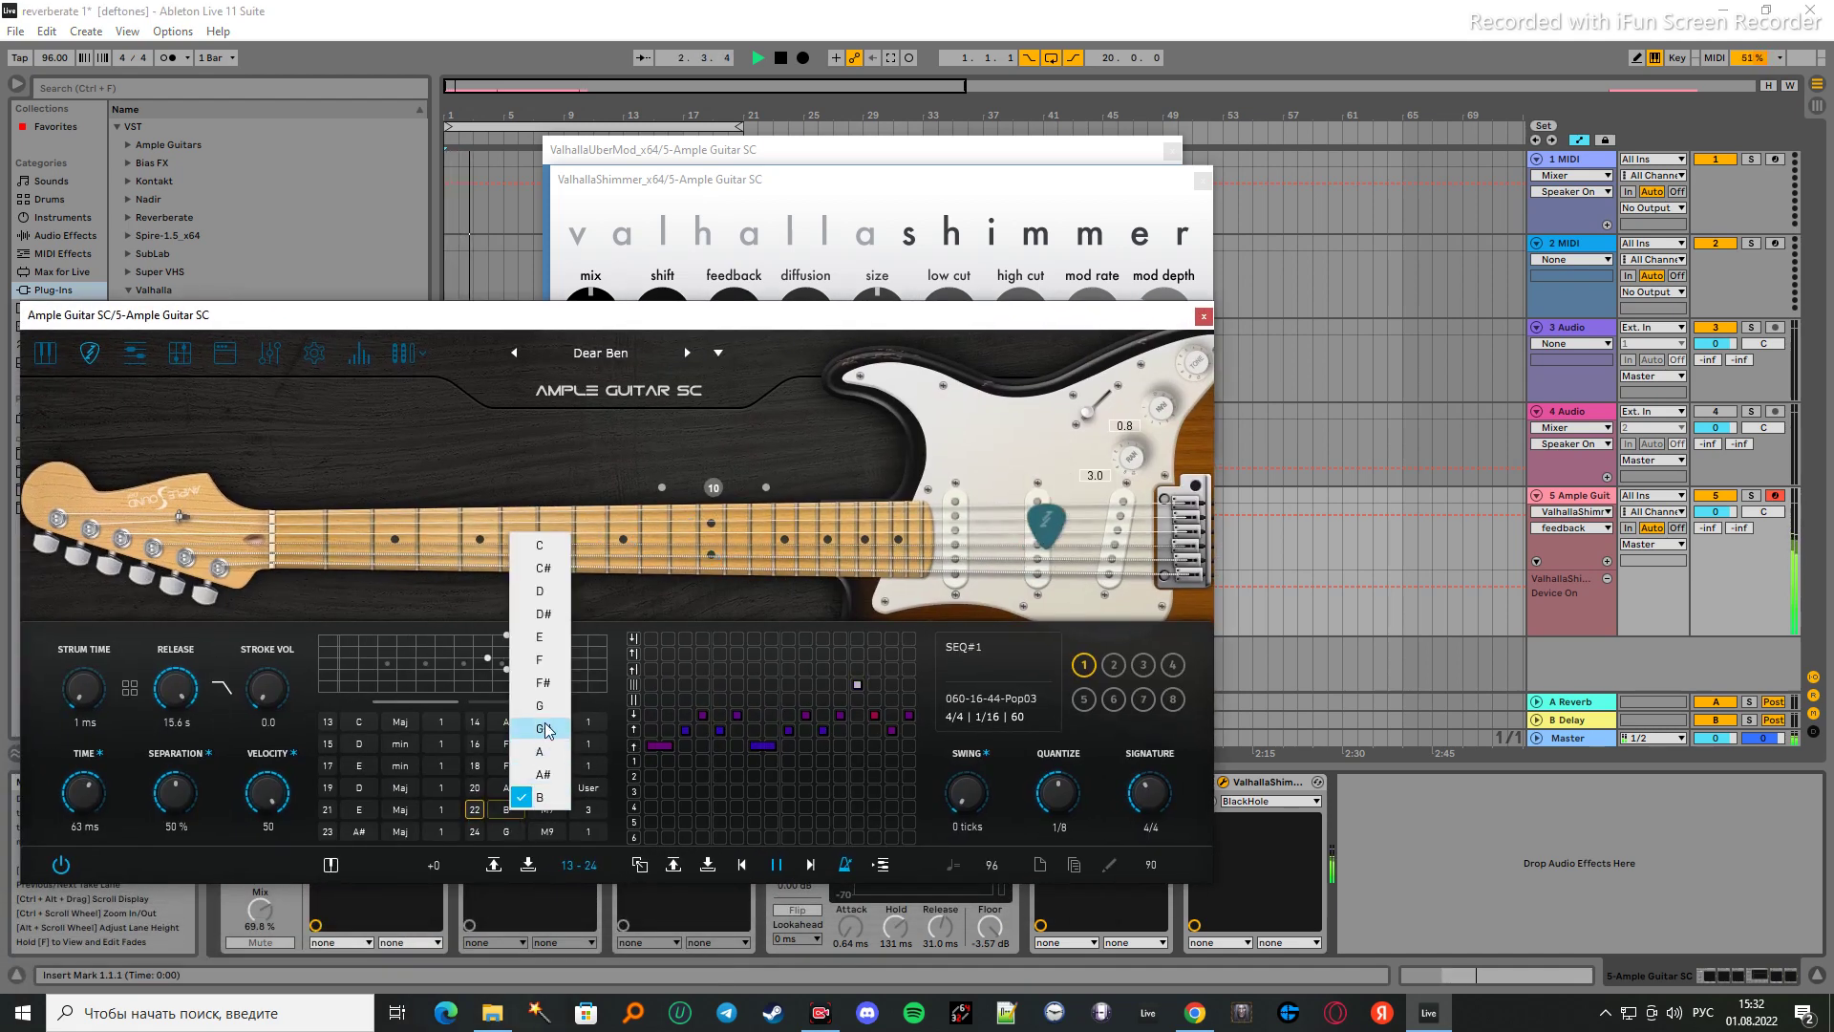
click(557, 713)
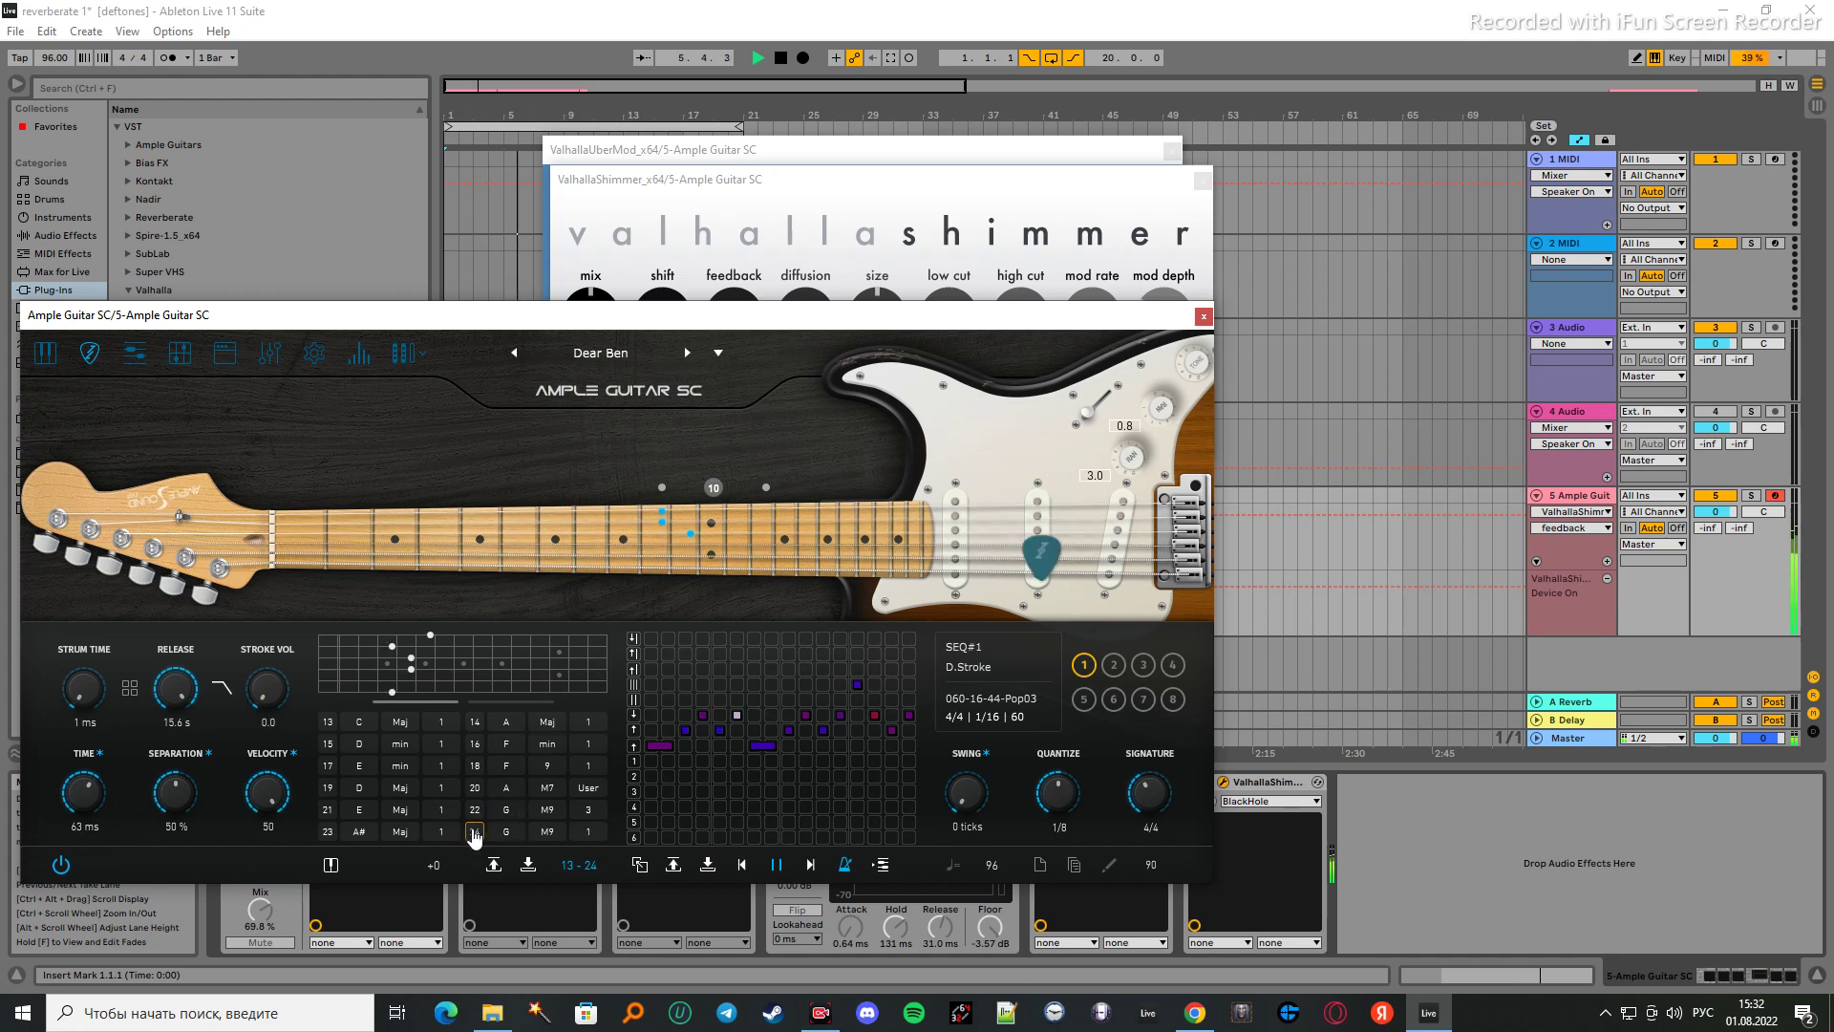
click(505, 831)
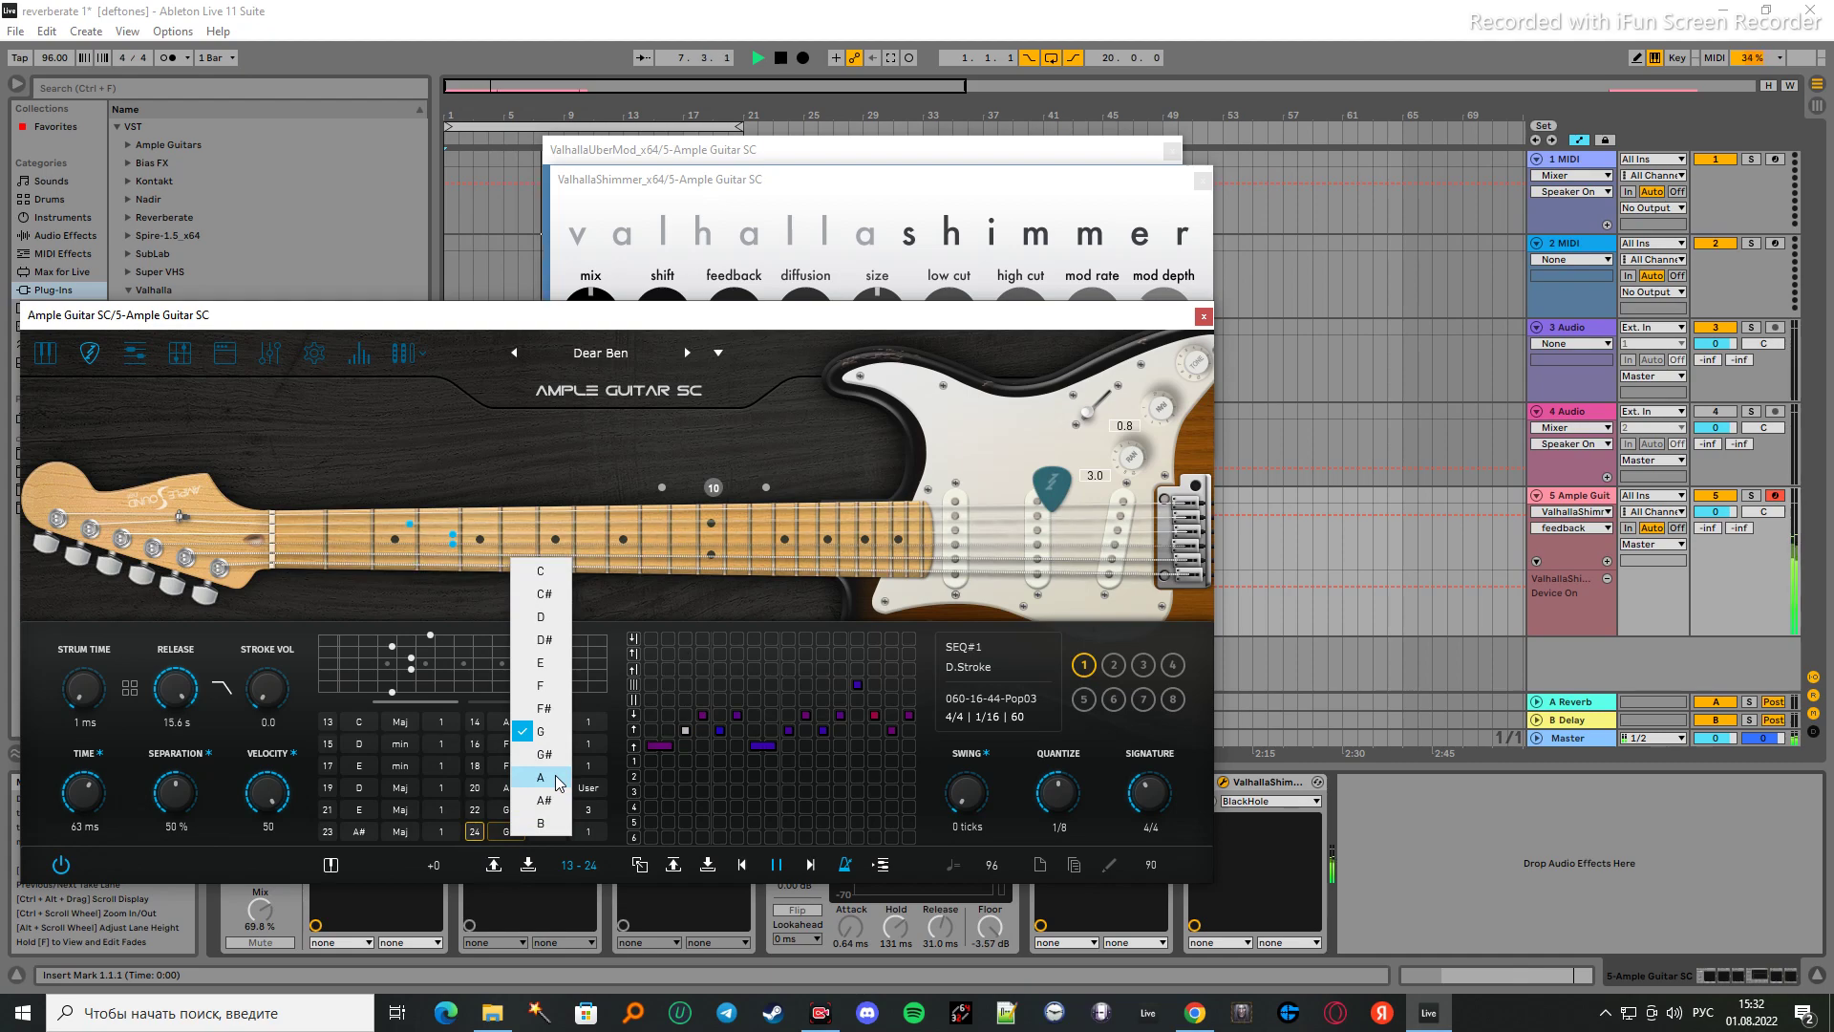
drag(984, 315, 855, 812)
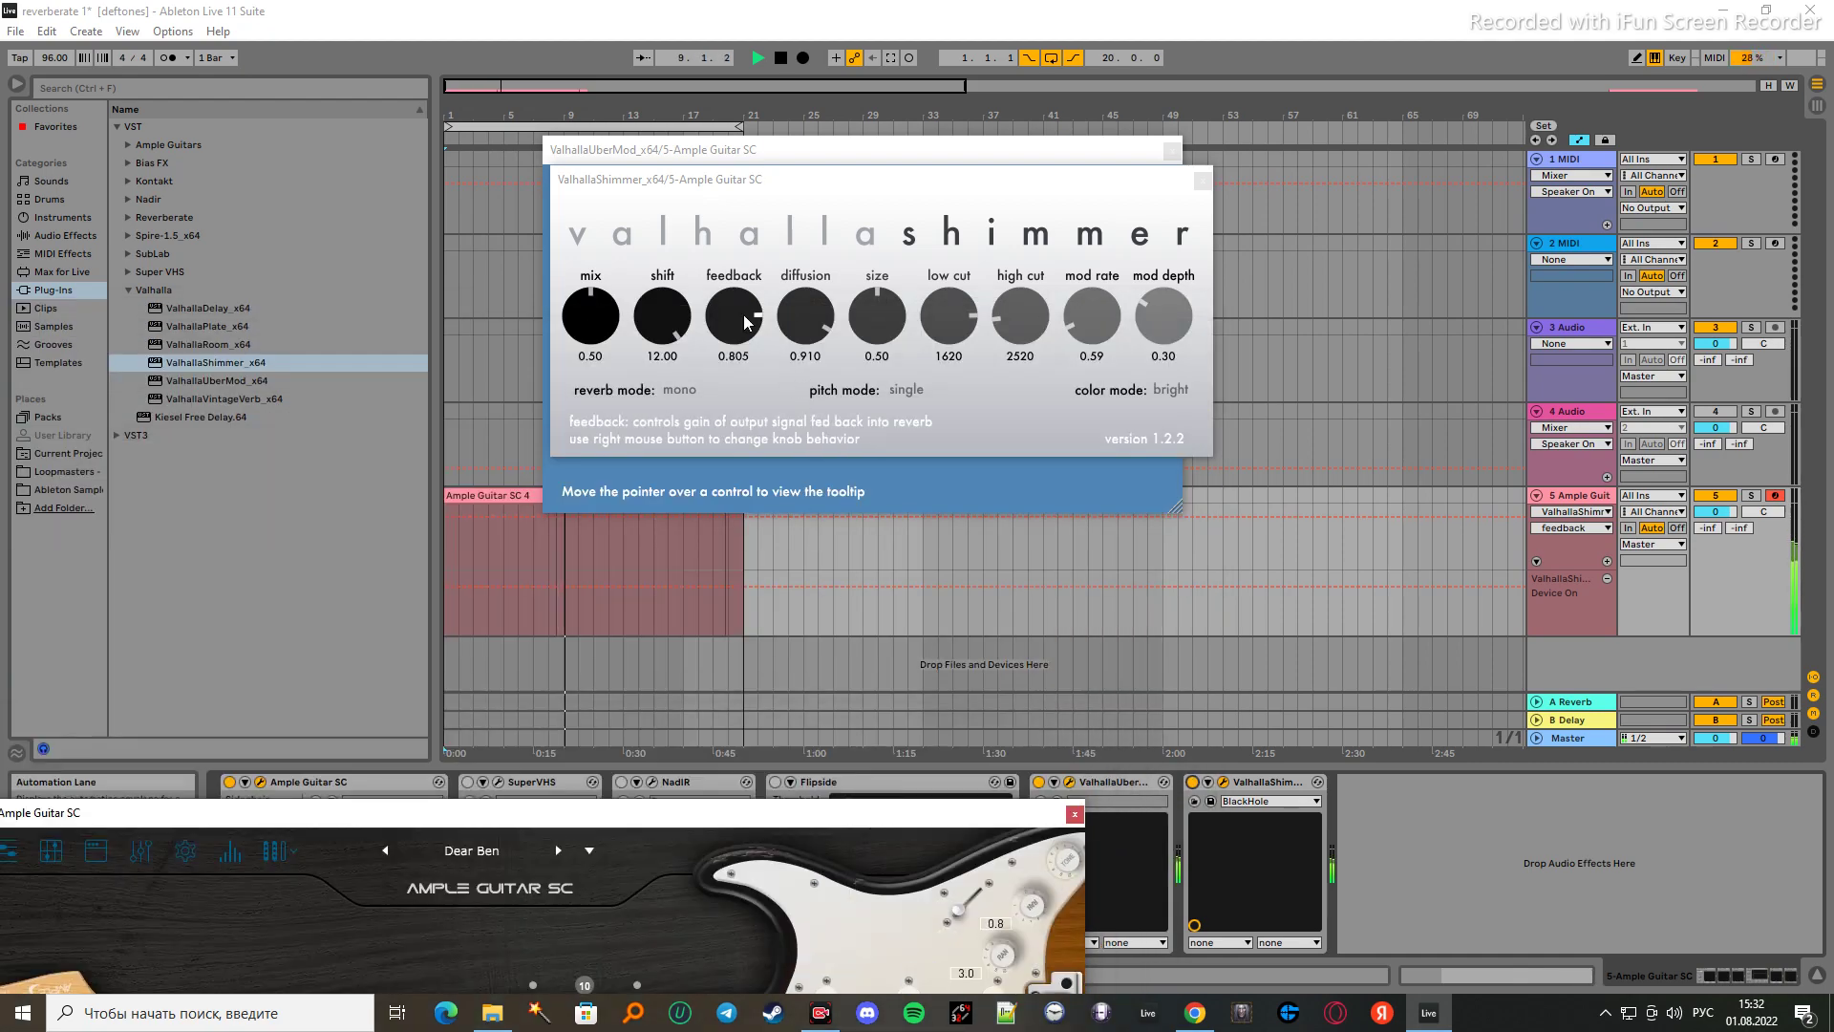
- Lower ValhallaShimmer's feedback to 0.665
drag(746, 322, 740, 325)
scroll(741, 325, down, 1)
scroll(740, 324, down, 2)
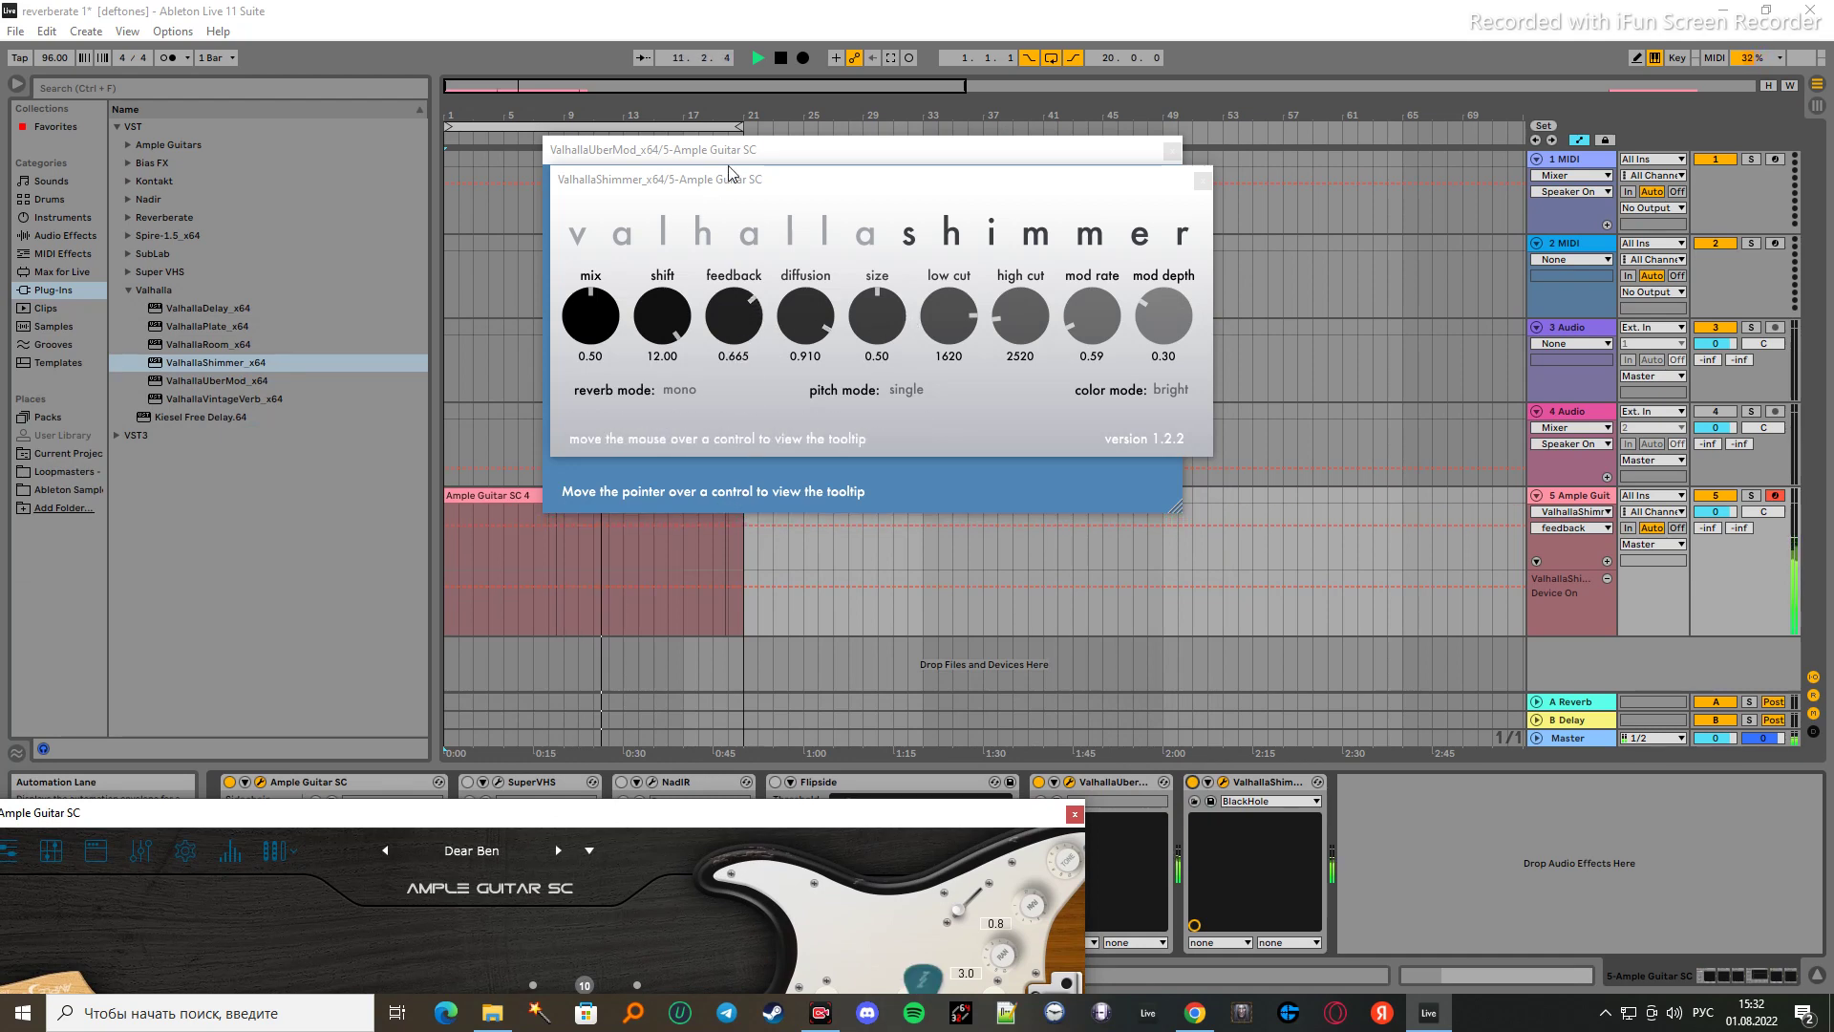
- Move the ValhallaShimmer window clear of ÜberMod and raise ÜberMod's mix to 100 %
drag(729, 174, 1073, 313)
scroll(587, 291, up, 1)
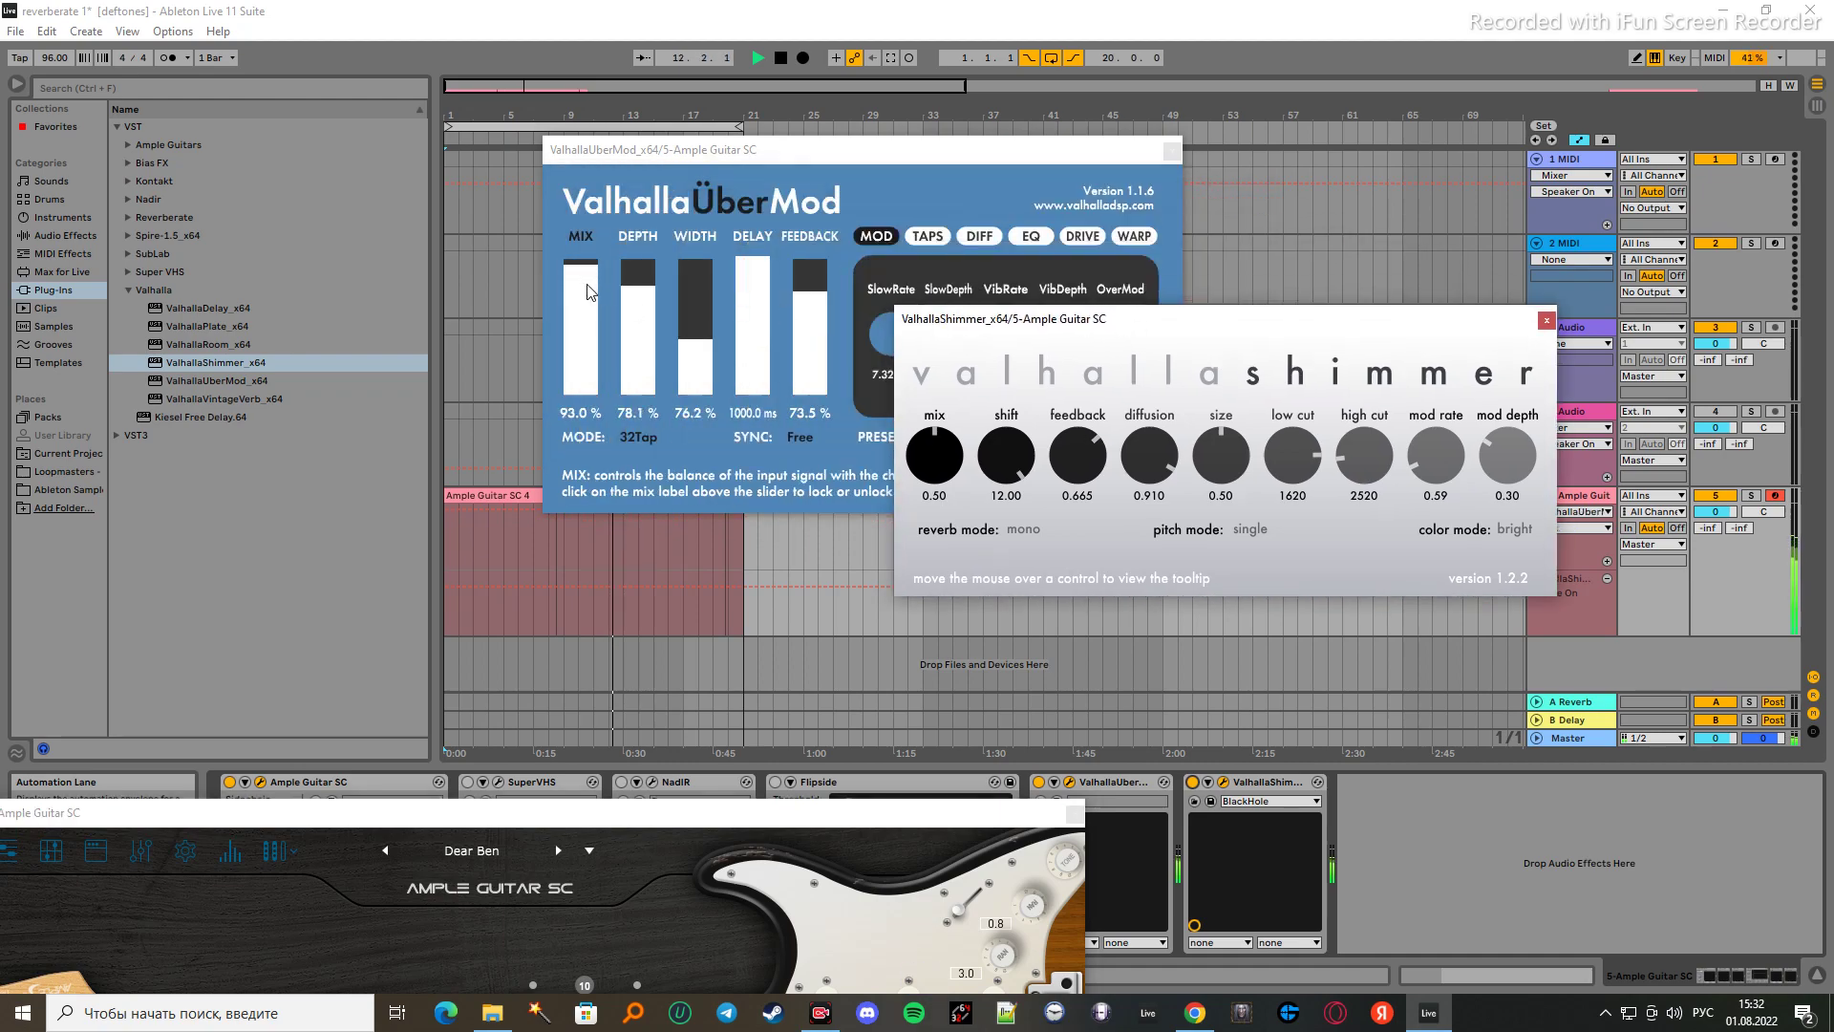
scroll(587, 291, up, 1)
- Set the root note of Ample Guitar SC's chord 24 to G and raise ValhallaShimmer's feedback to 0.735
drag(725, 814, 993, 198)
click(646, 712)
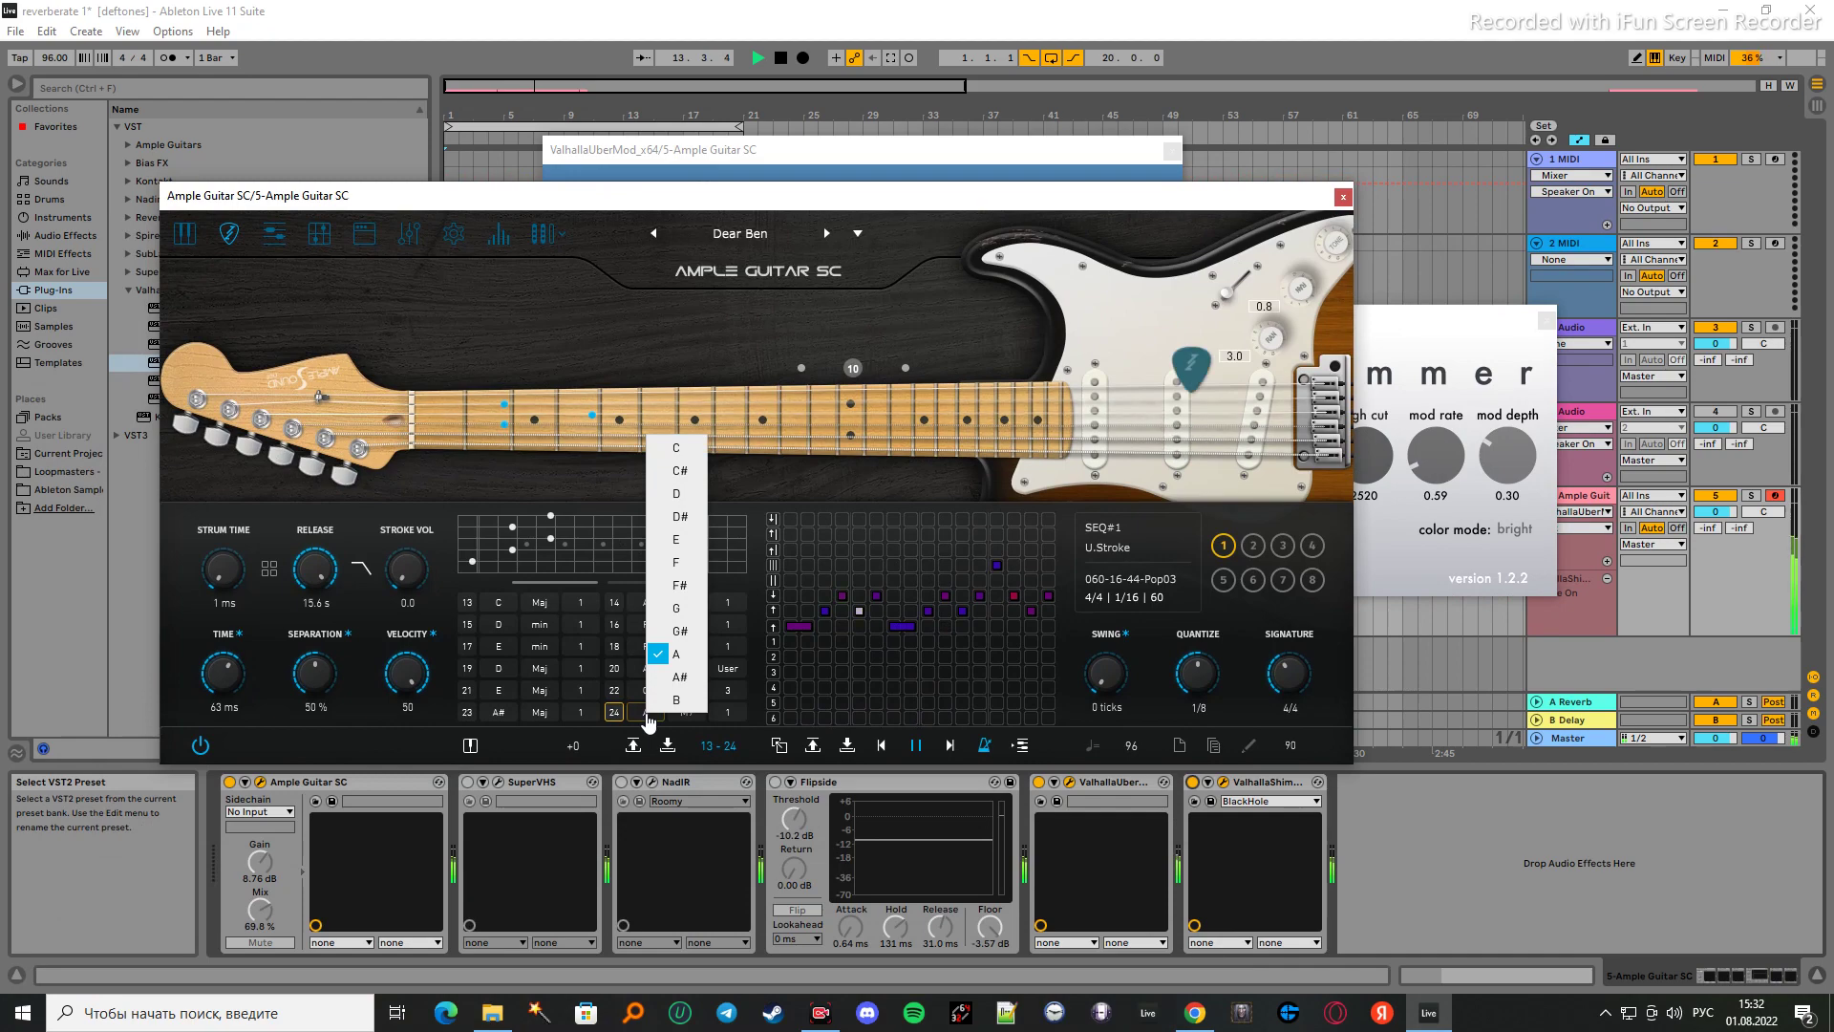
click(678, 609)
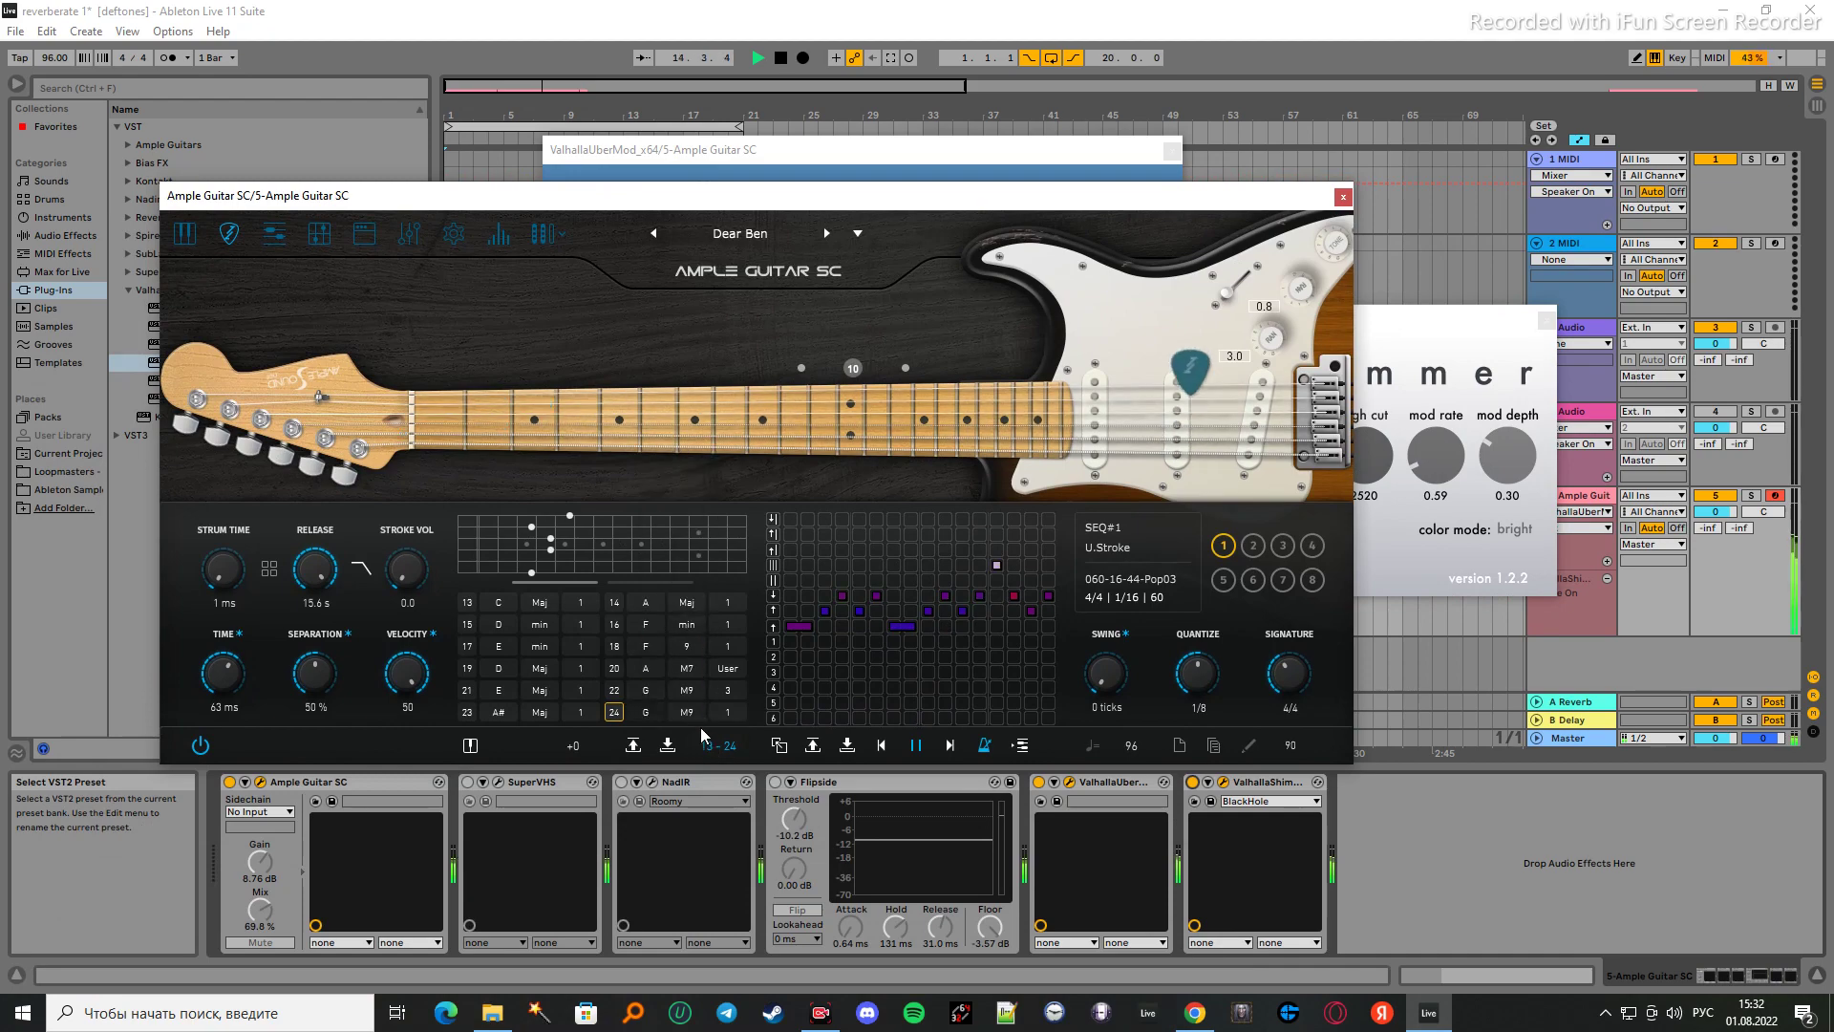
drag(702, 195, 449, 728)
drag(1077, 473, 1107, 463)
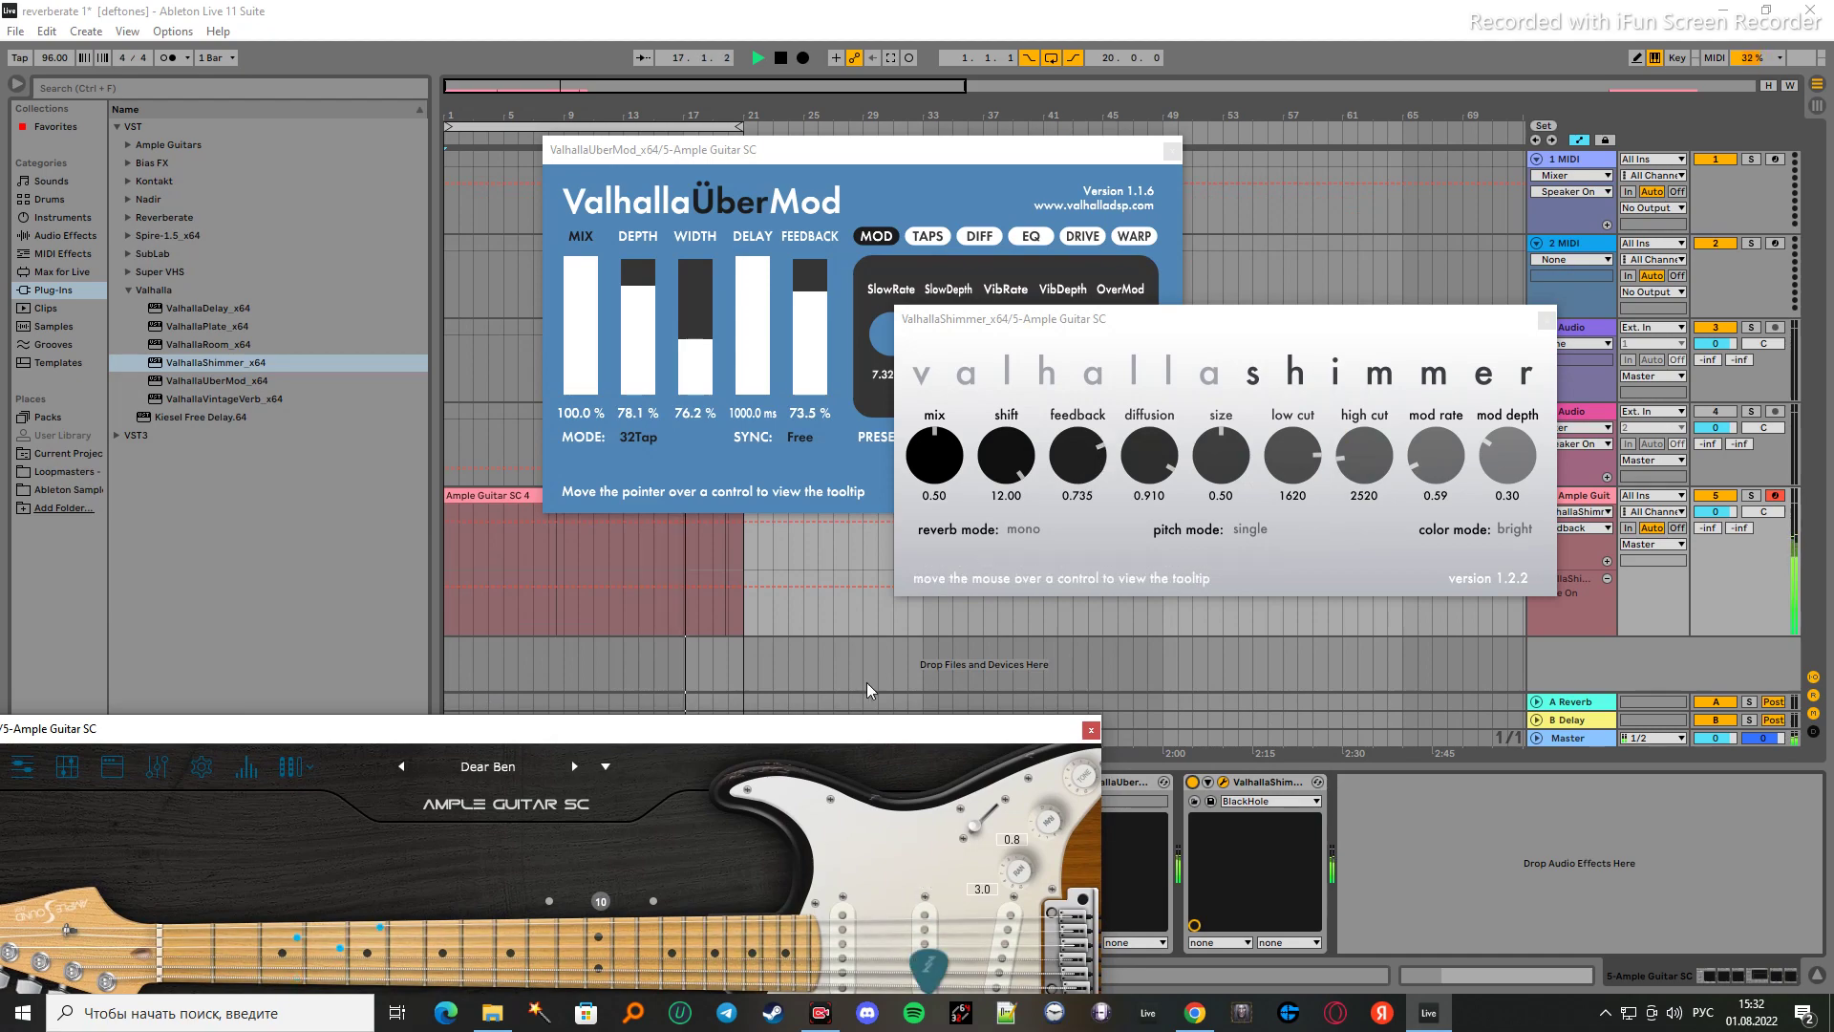
- Bring Ample Guitar SC back into view and try a higher fret on one string of chord 24's fingering
drag(867, 727, 1233, 217)
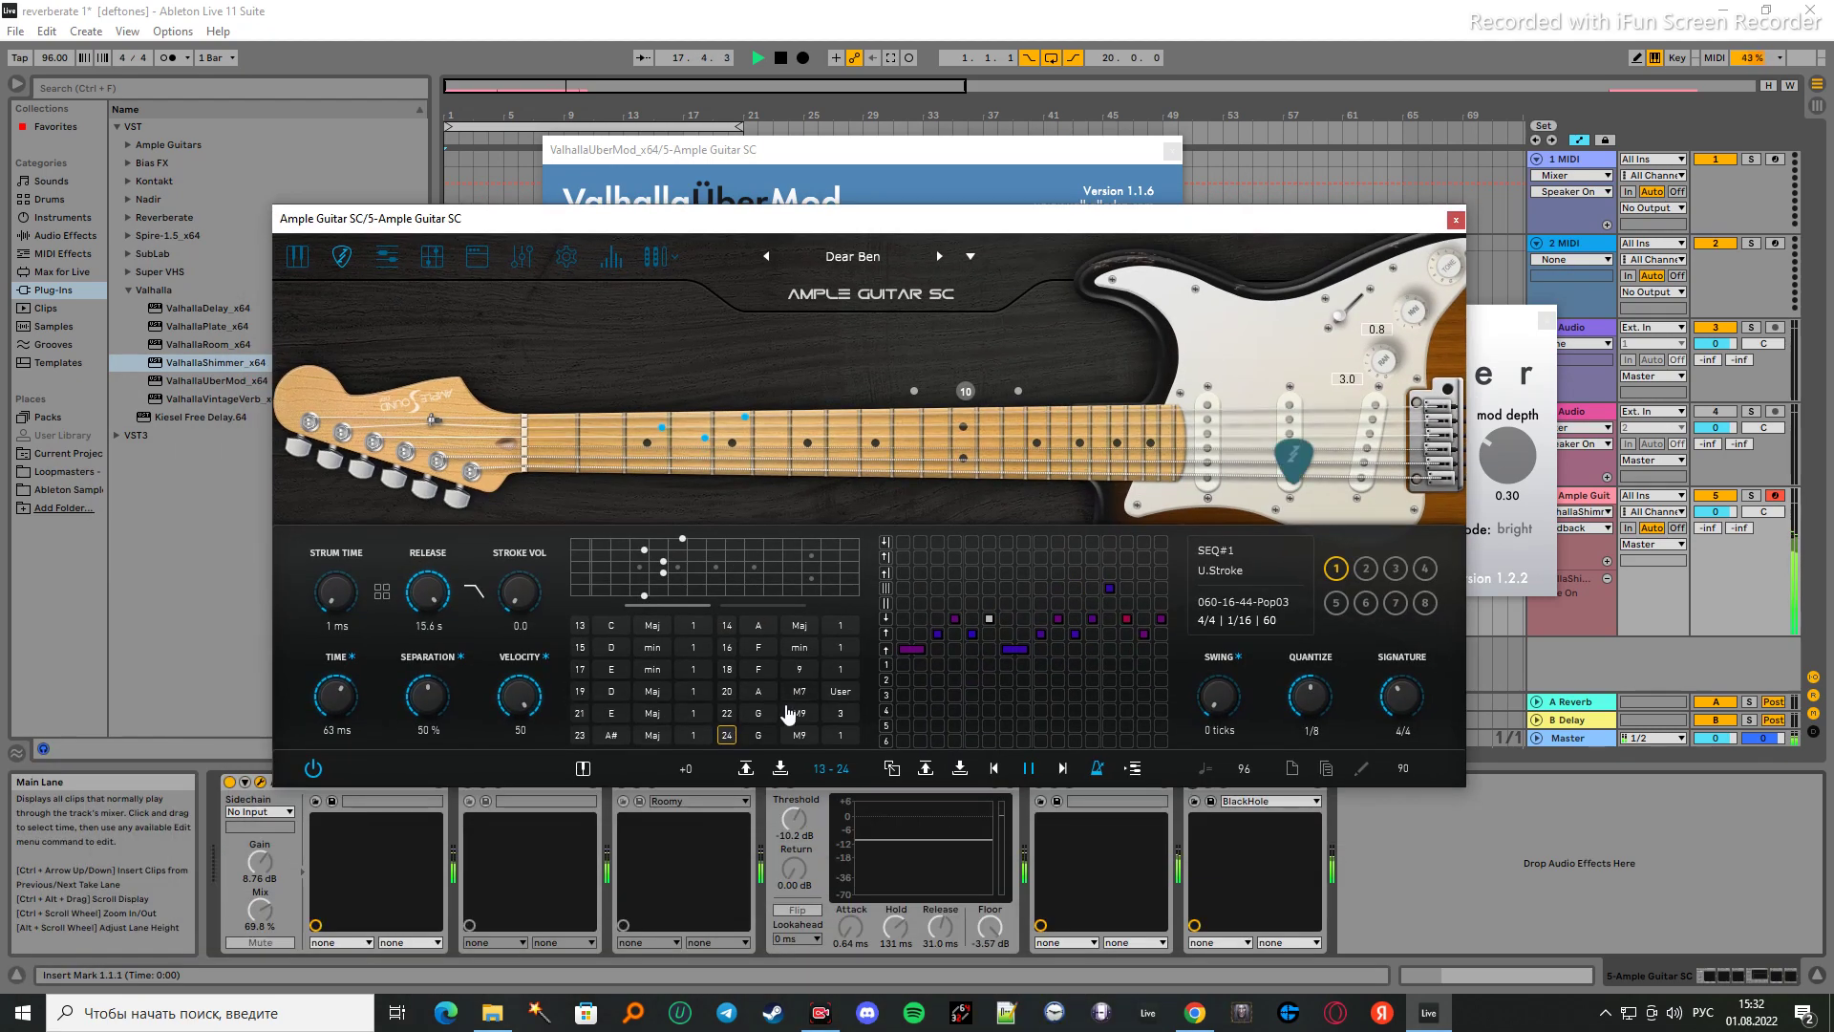
click(765, 738)
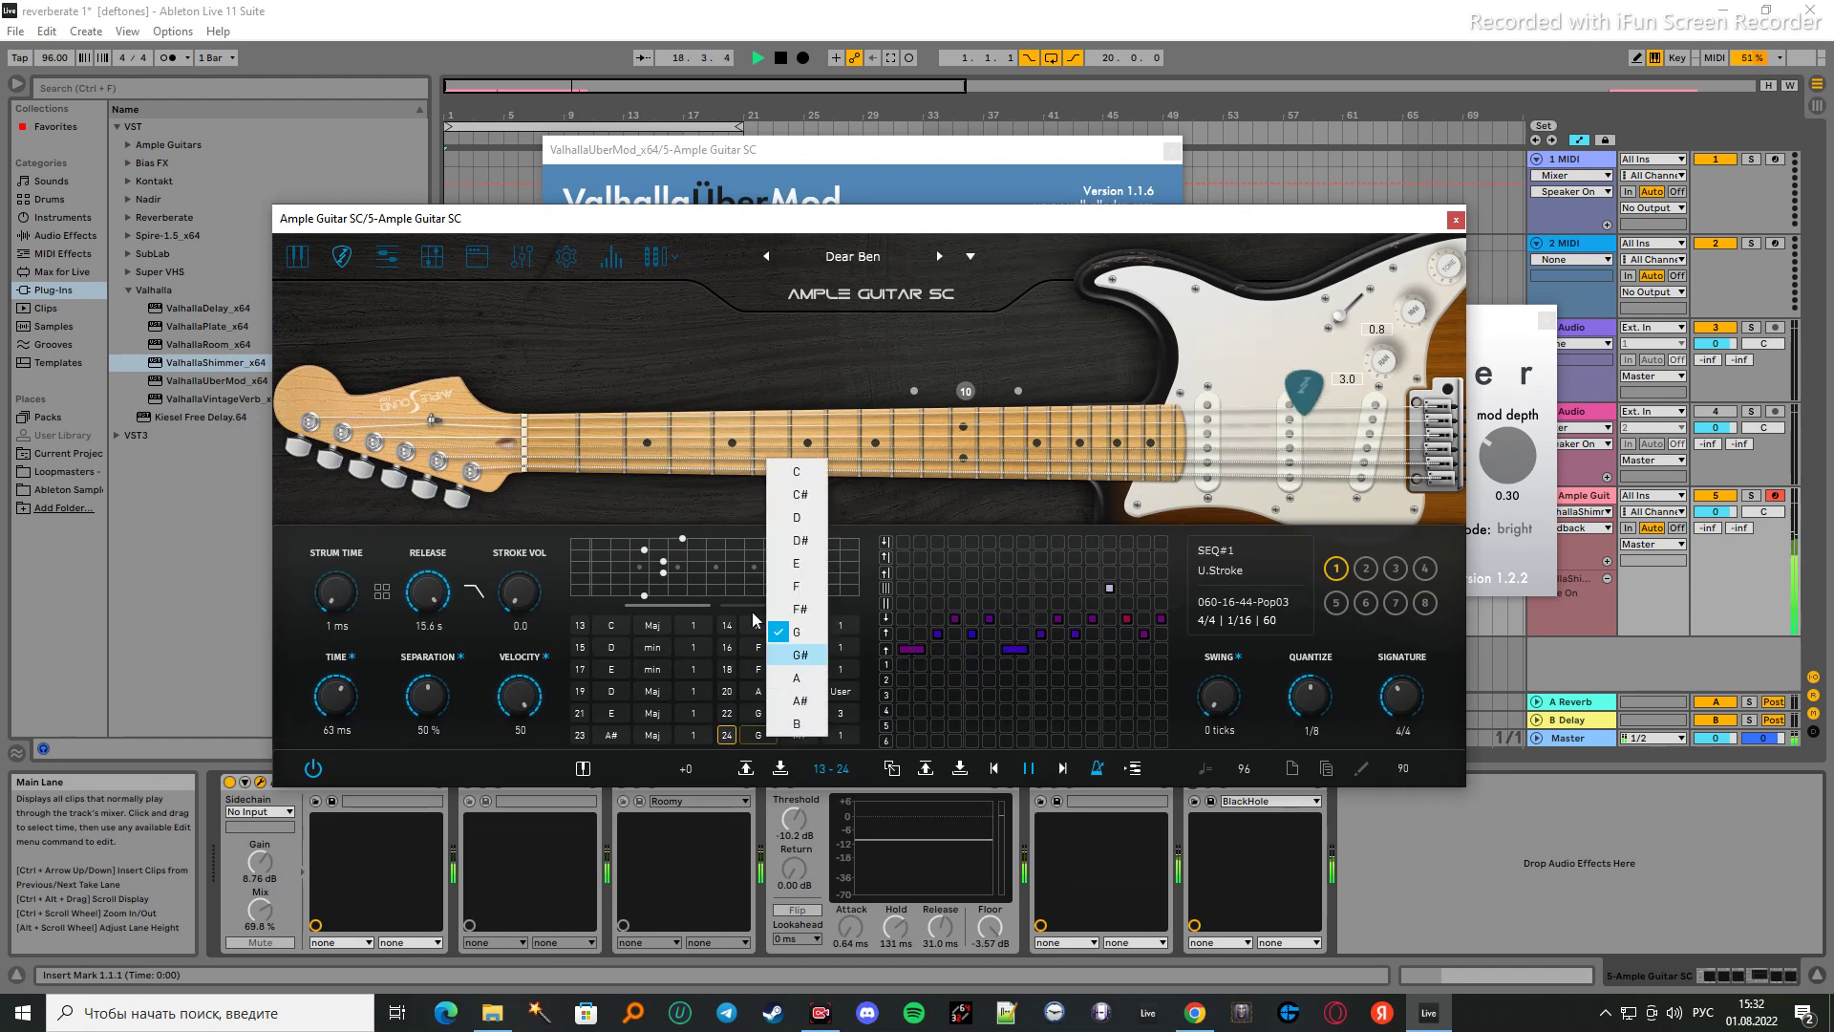
click(714, 540)
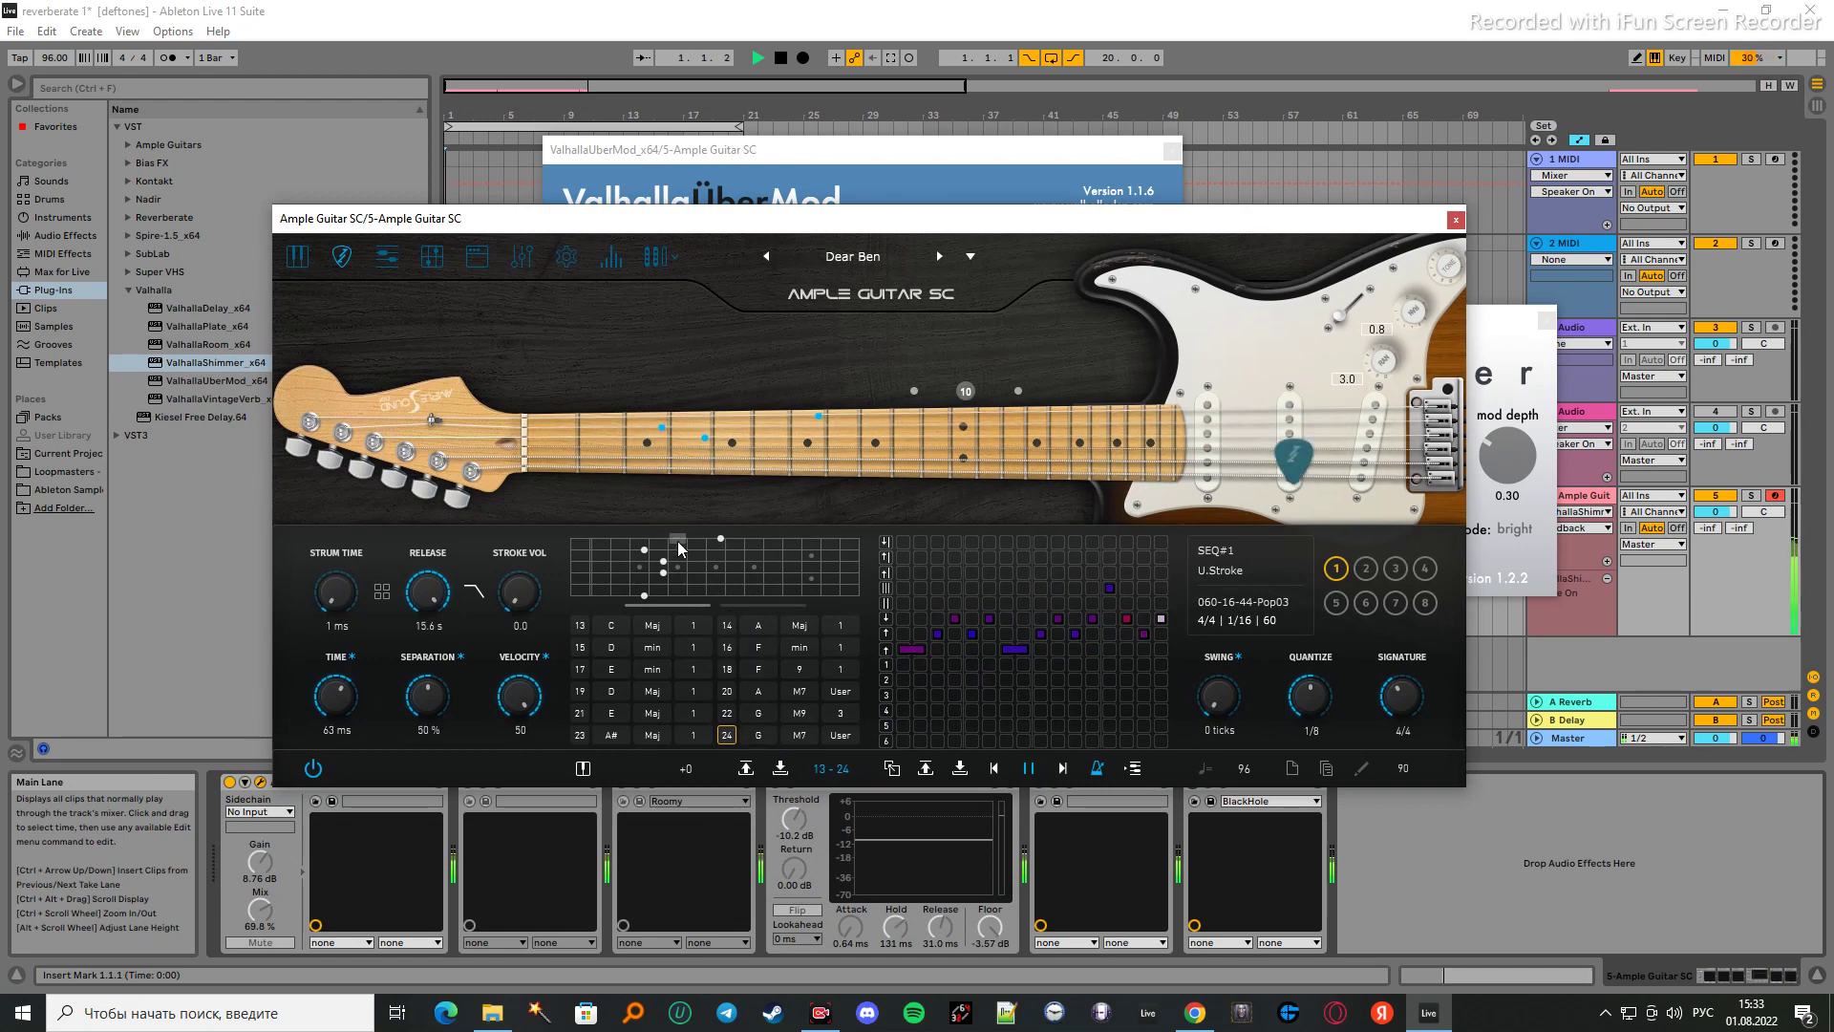
click(757, 716)
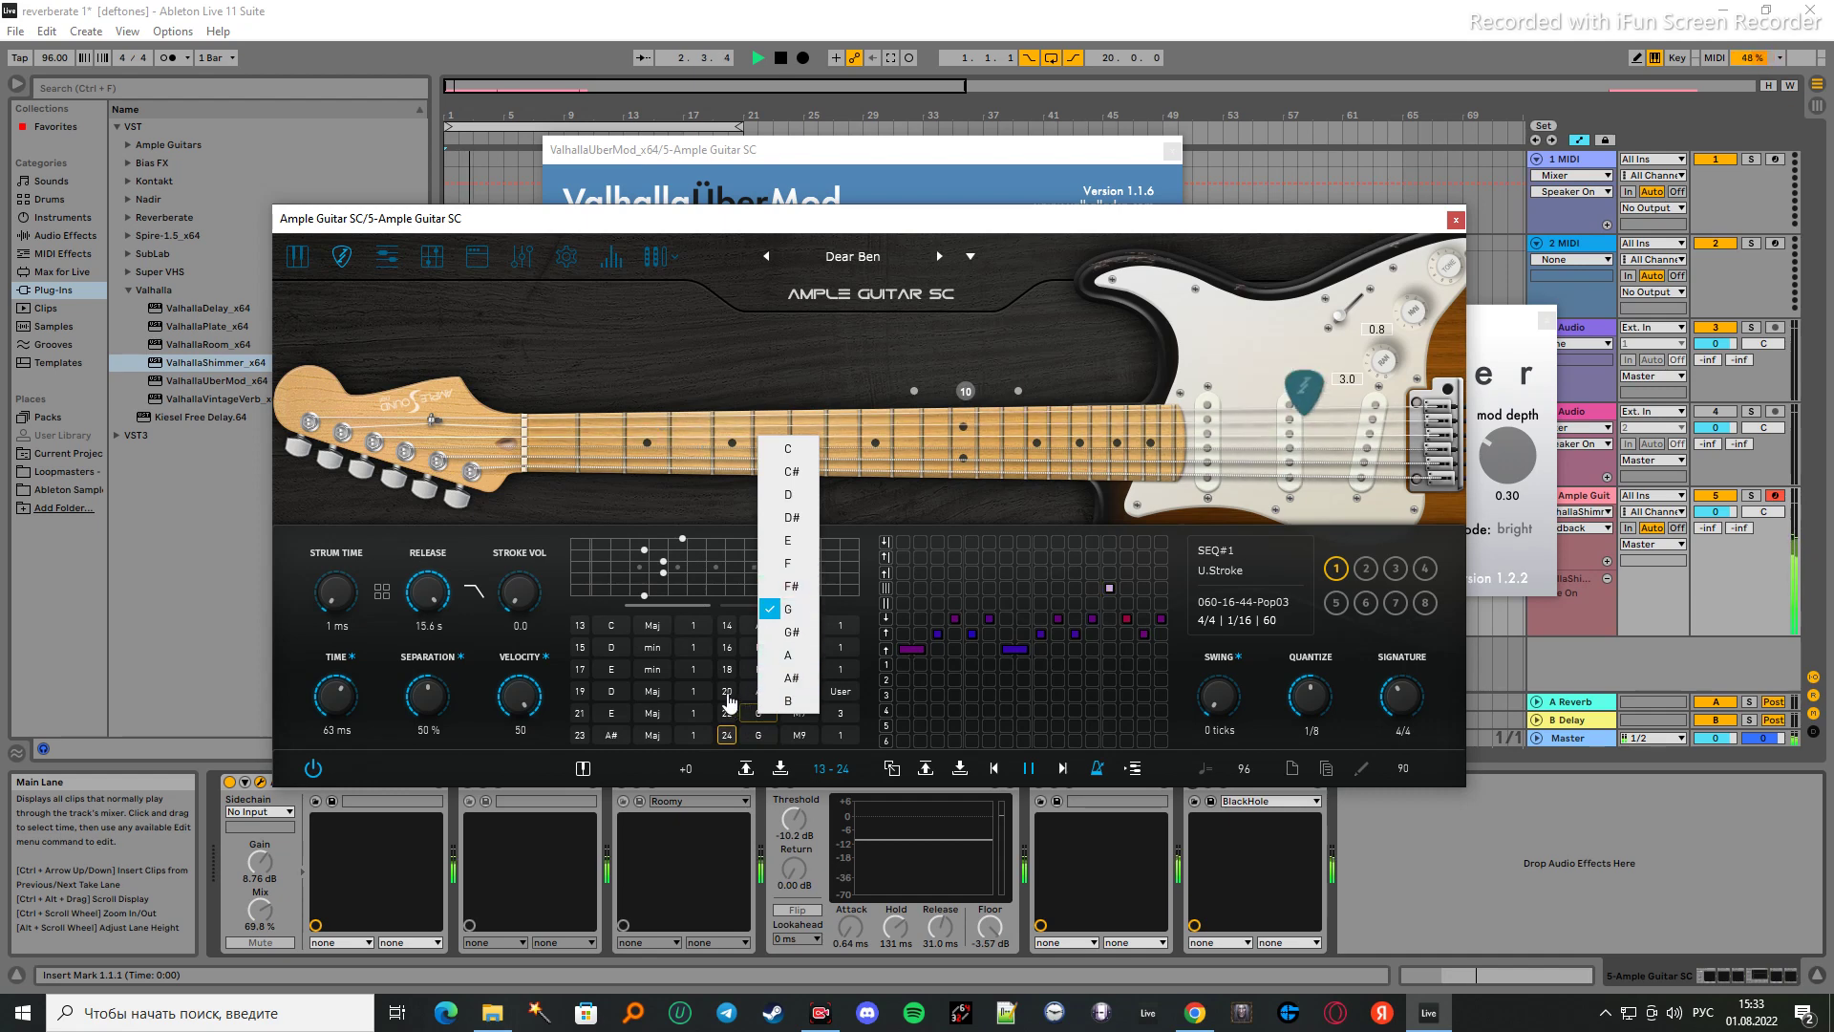
- Set the root note of chord 24 to A and move the Ample Guitar SC window clear of the effect plug-ins
click(759, 735)
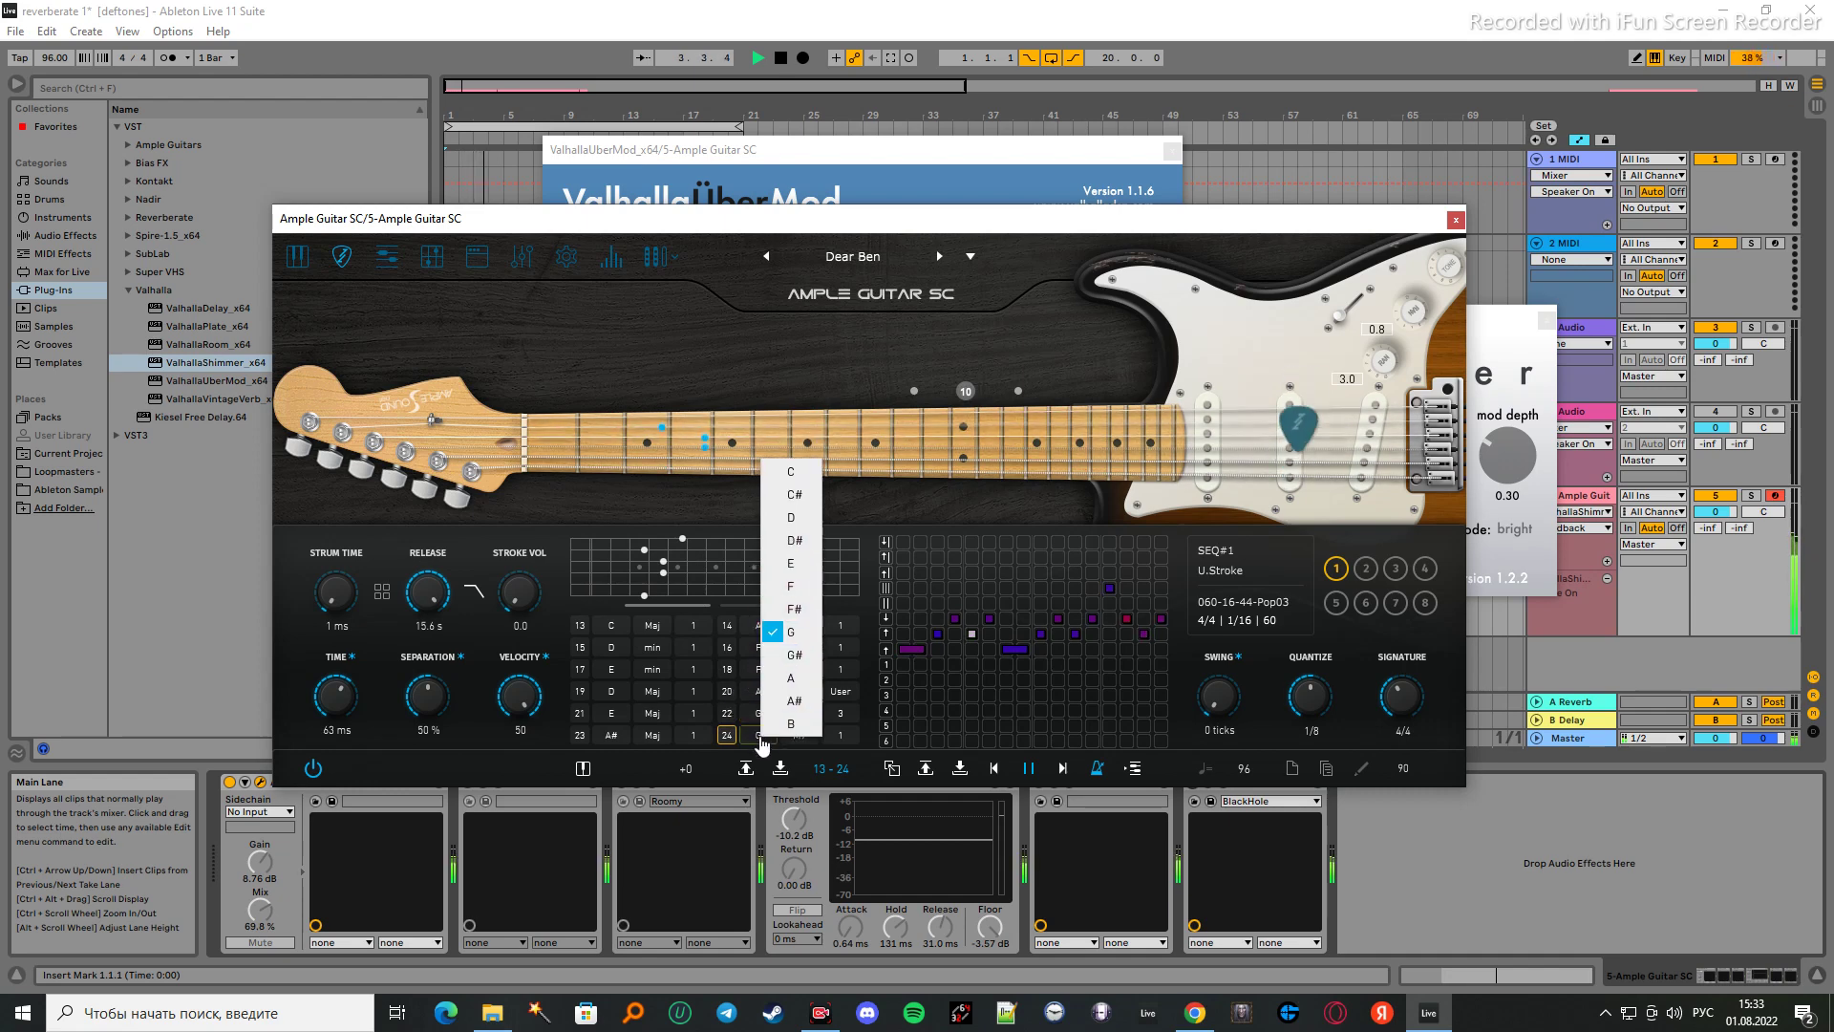
click(790, 677)
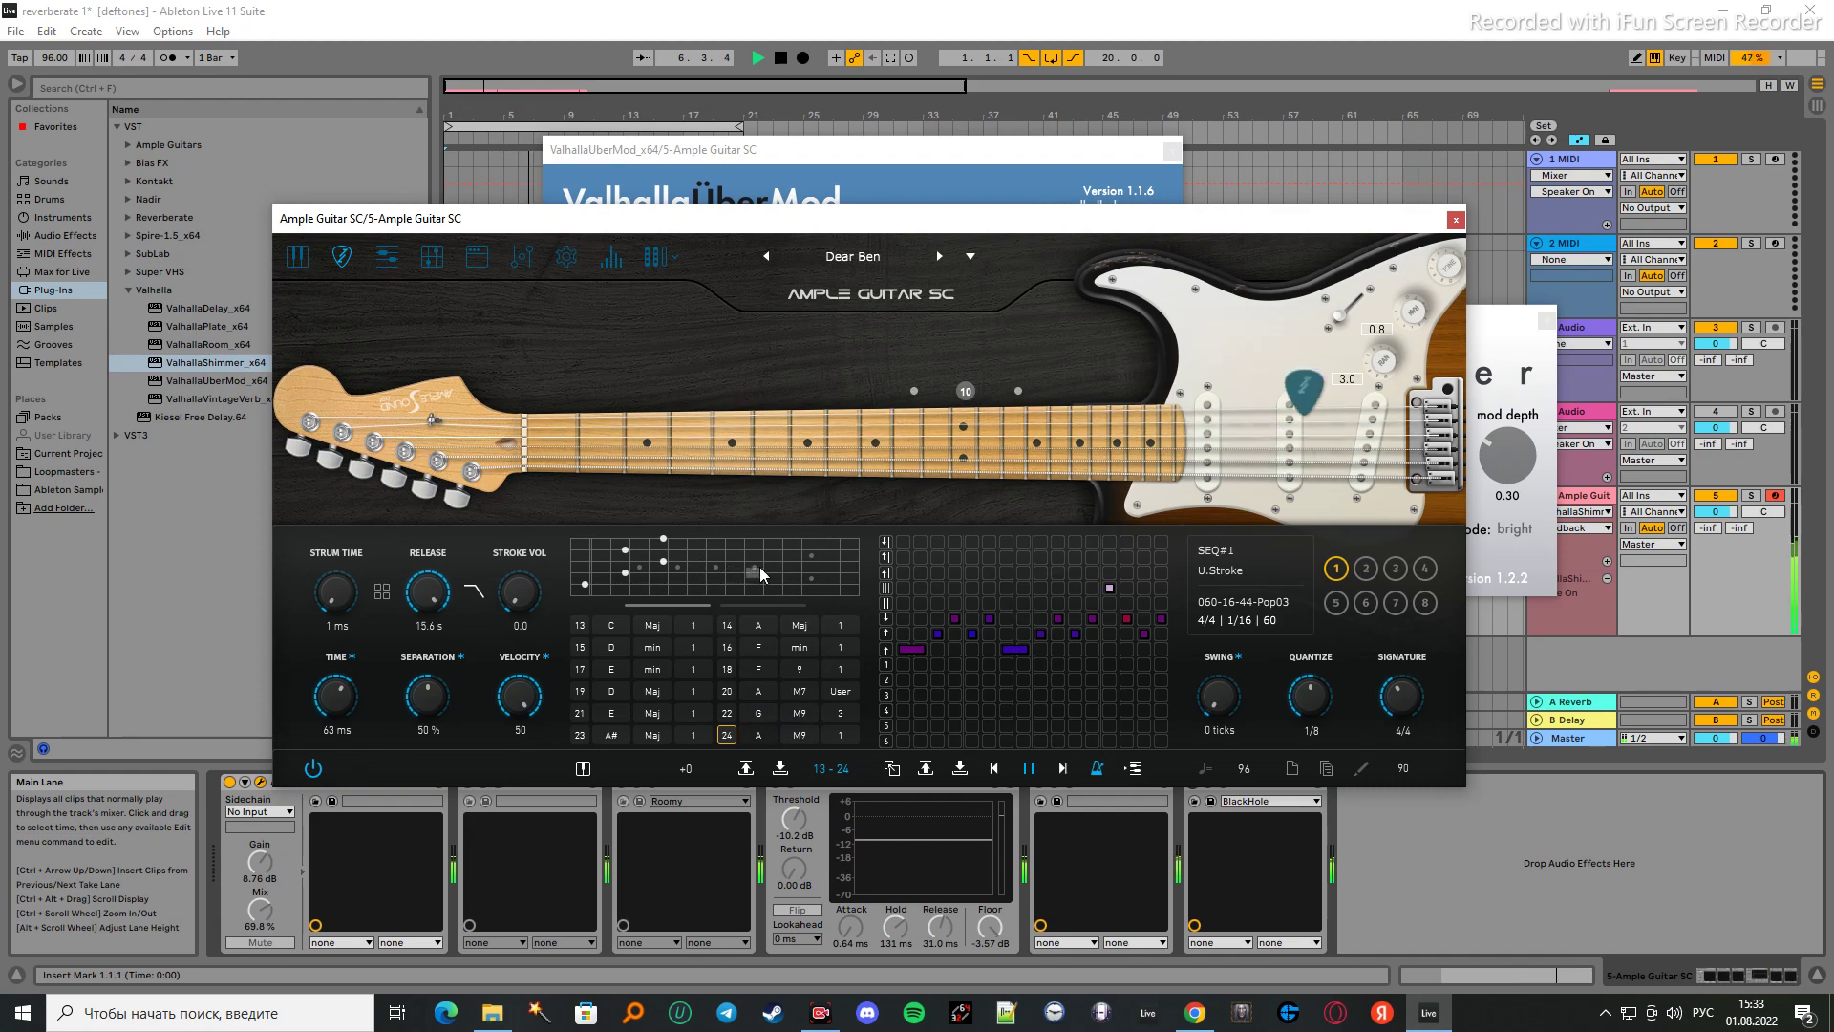
drag(914, 218, 961, 629)
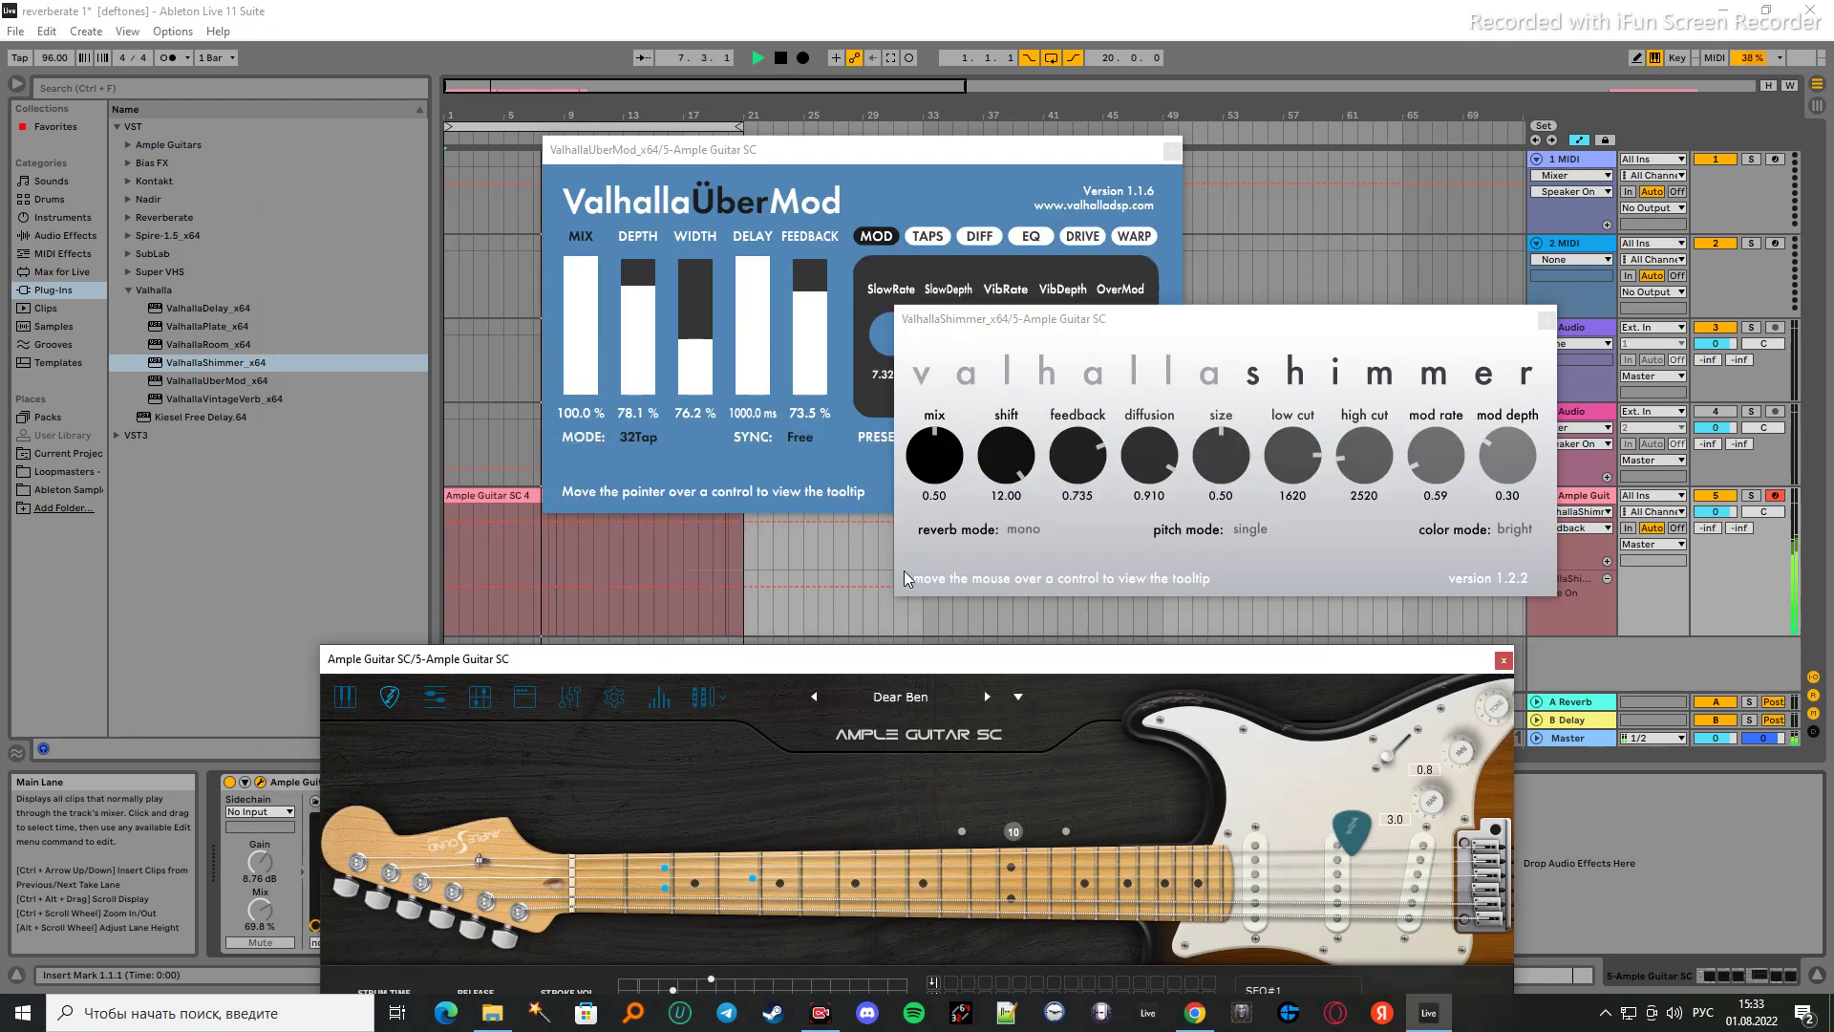
- Uncover ÜberMod's modulation controls, raise VibRate to 0.87 Hz and move the Ample Guitar SC window aside
drag(1032, 318, 1050, 585)
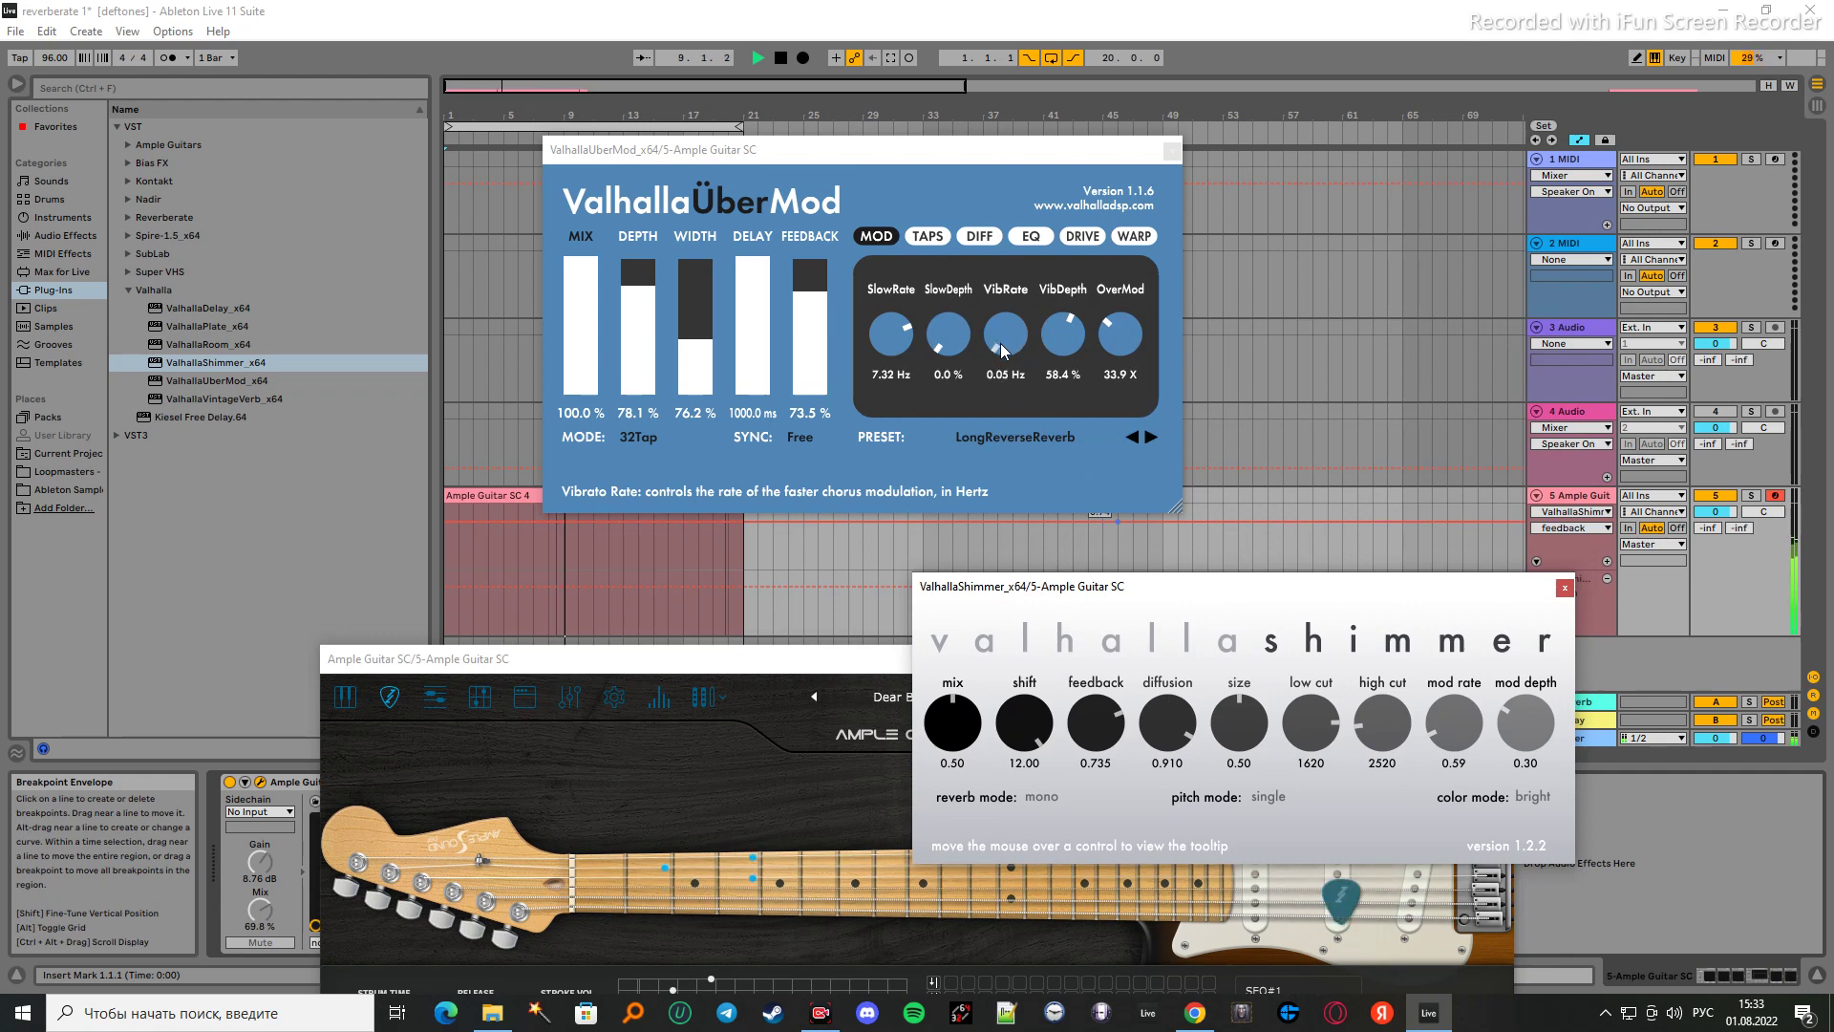
scroll(1002, 350, up, 2)
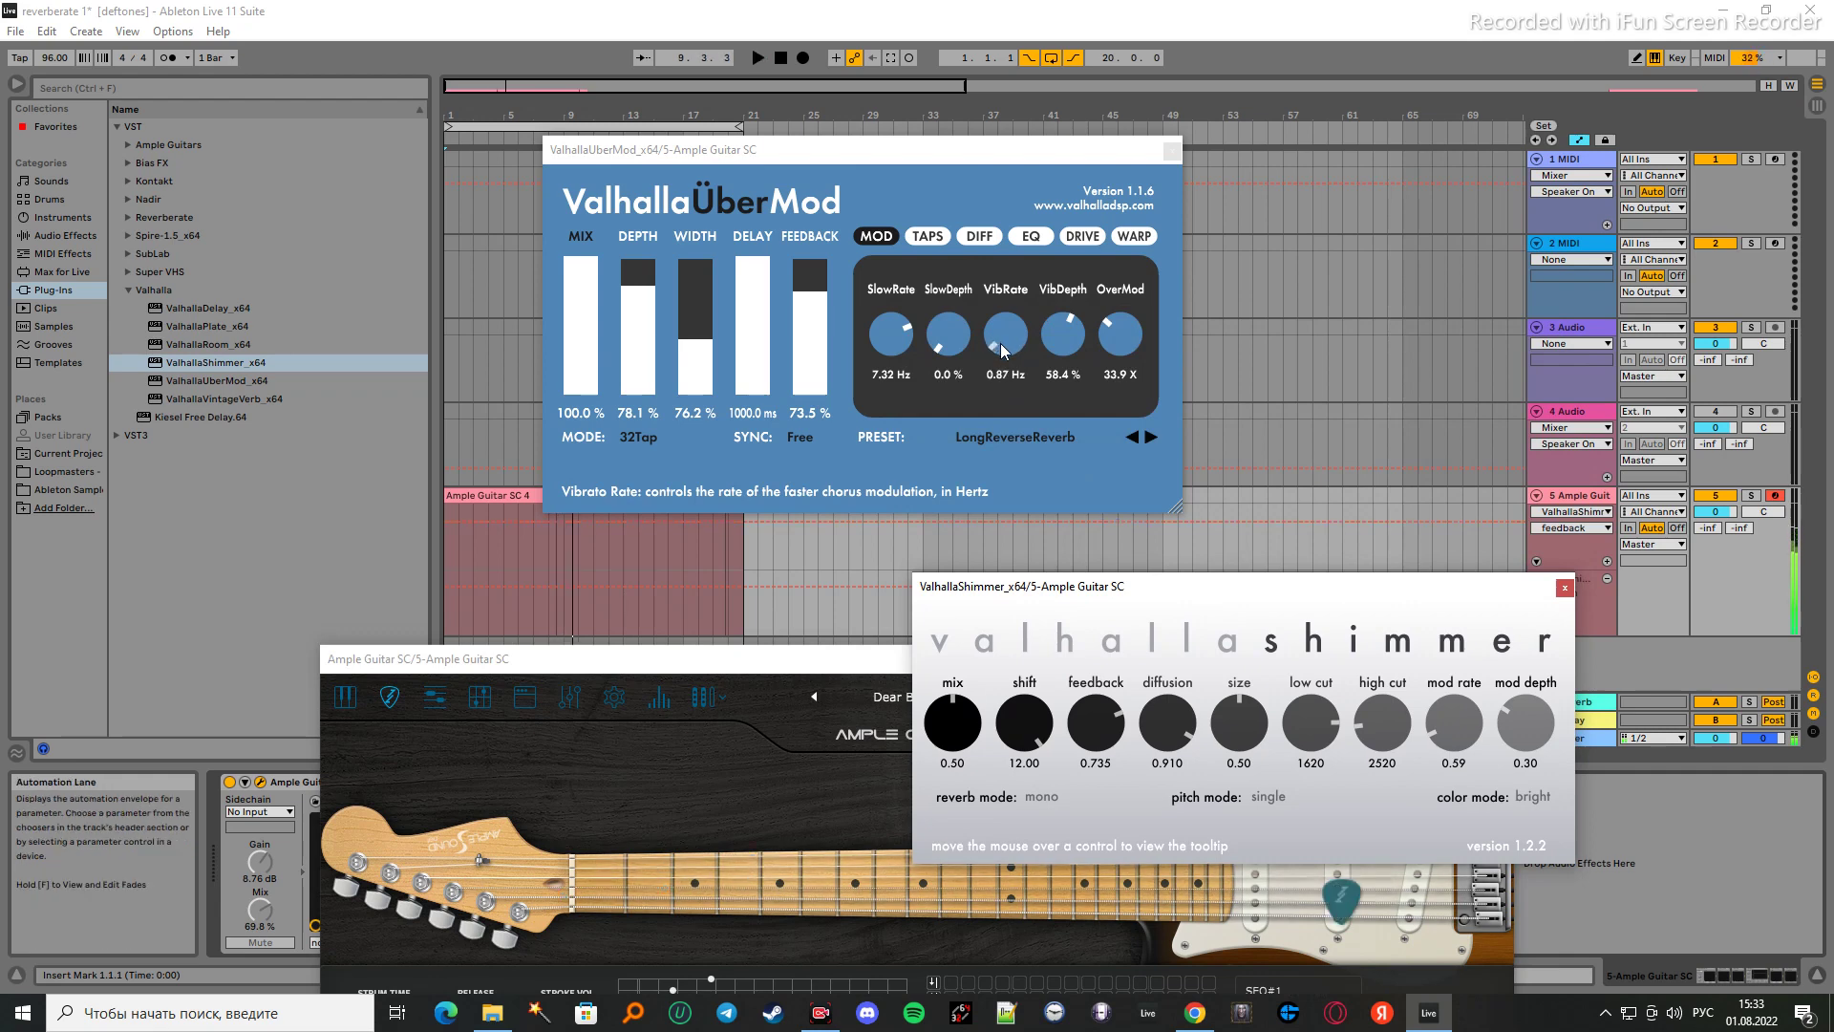
drag(874, 668, 743, 797)
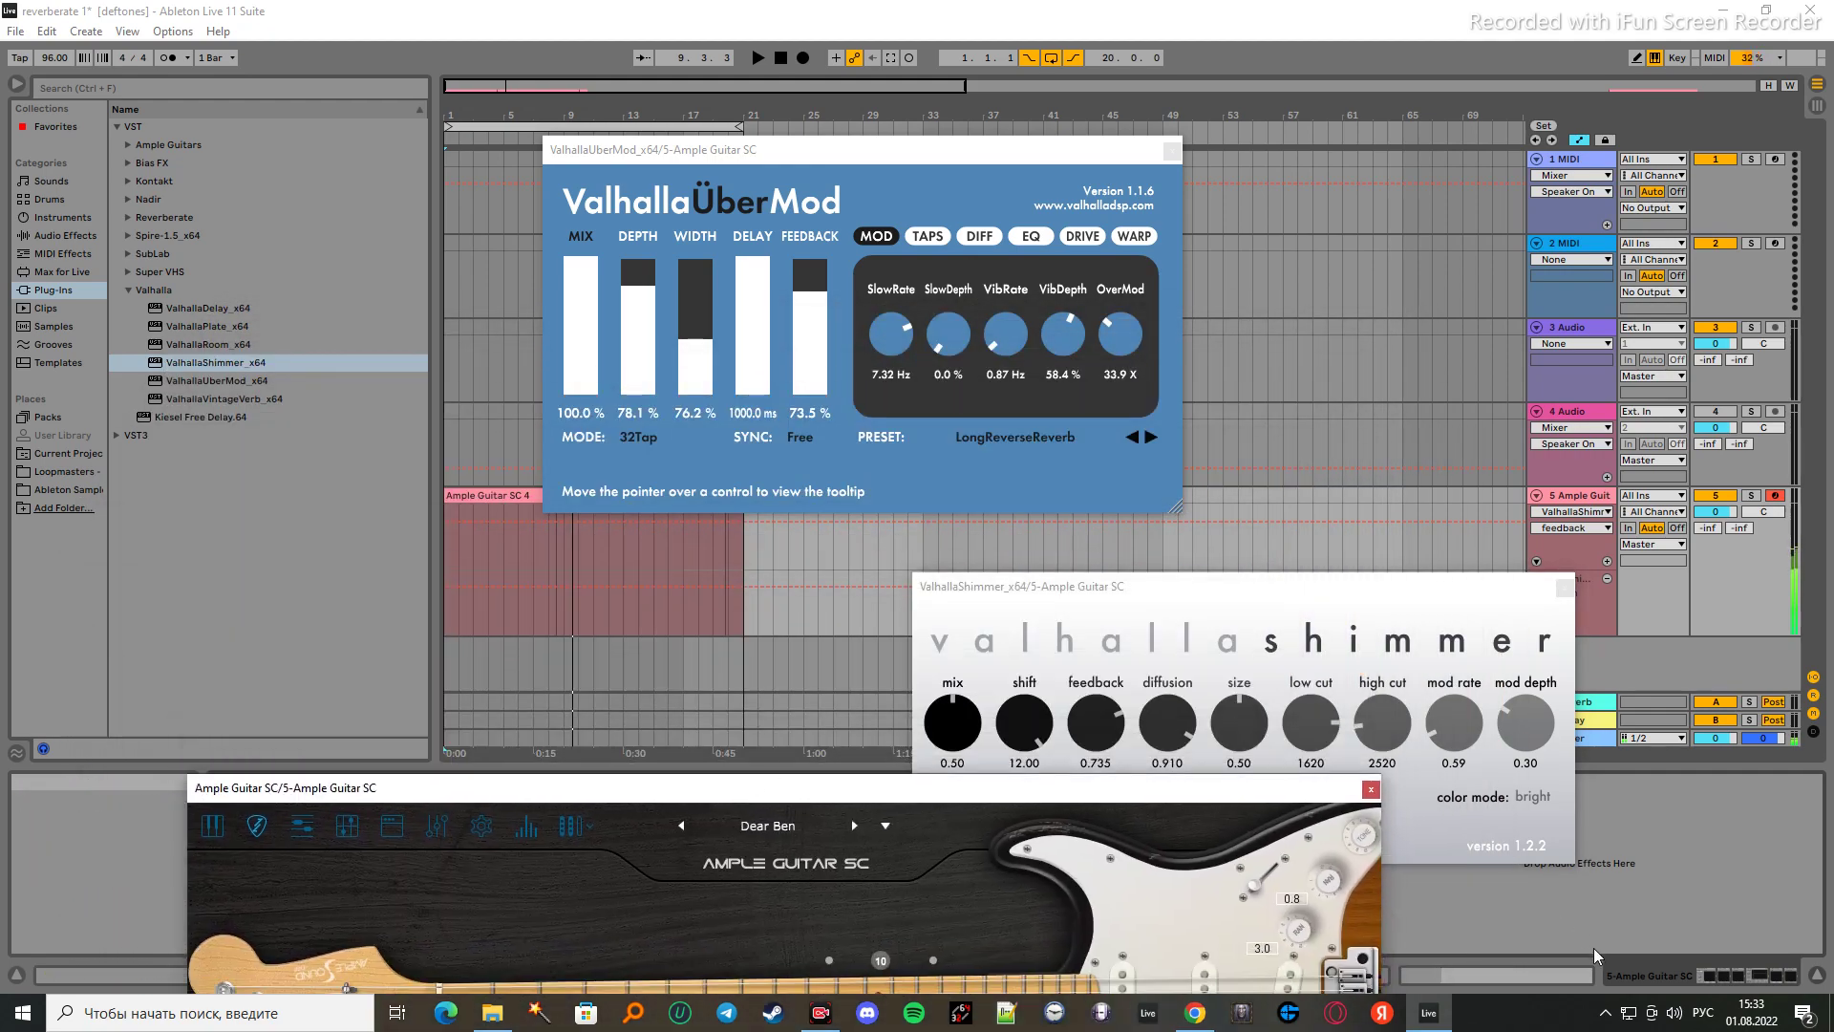